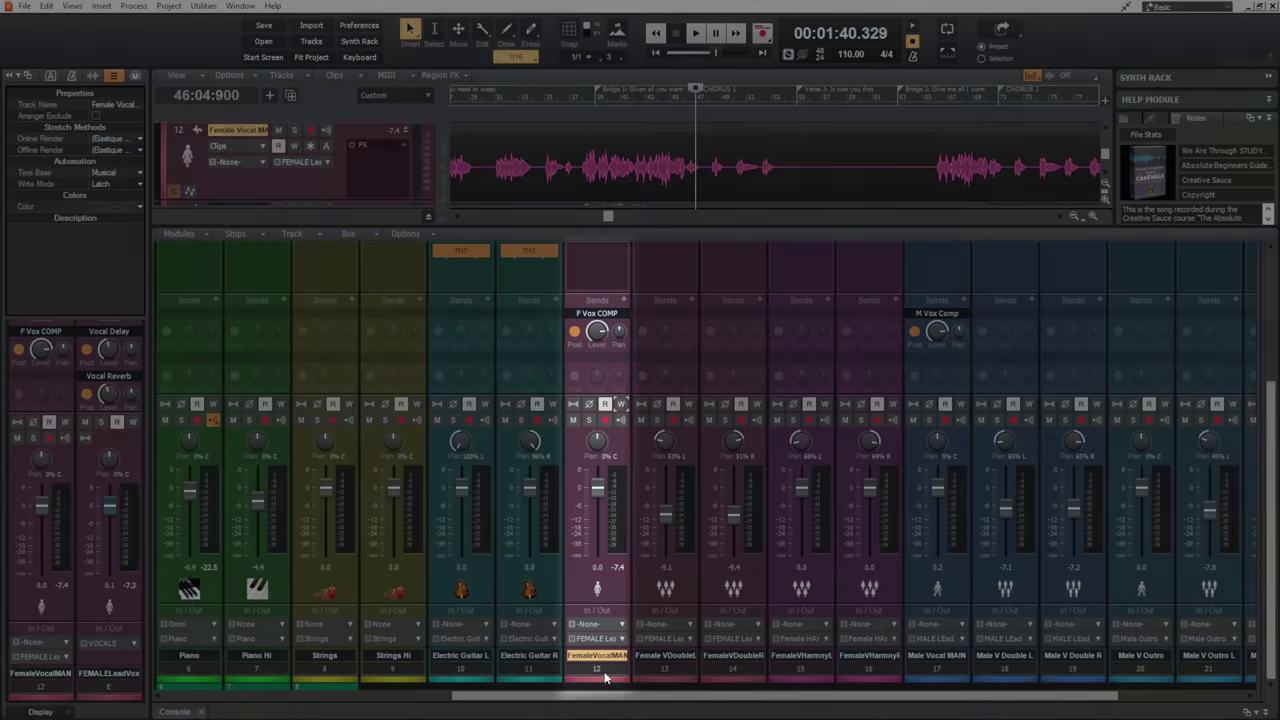
- Select the main female vocal track and mark the time range covering its quiet phrases in Chorus 1
left_click(607, 670)
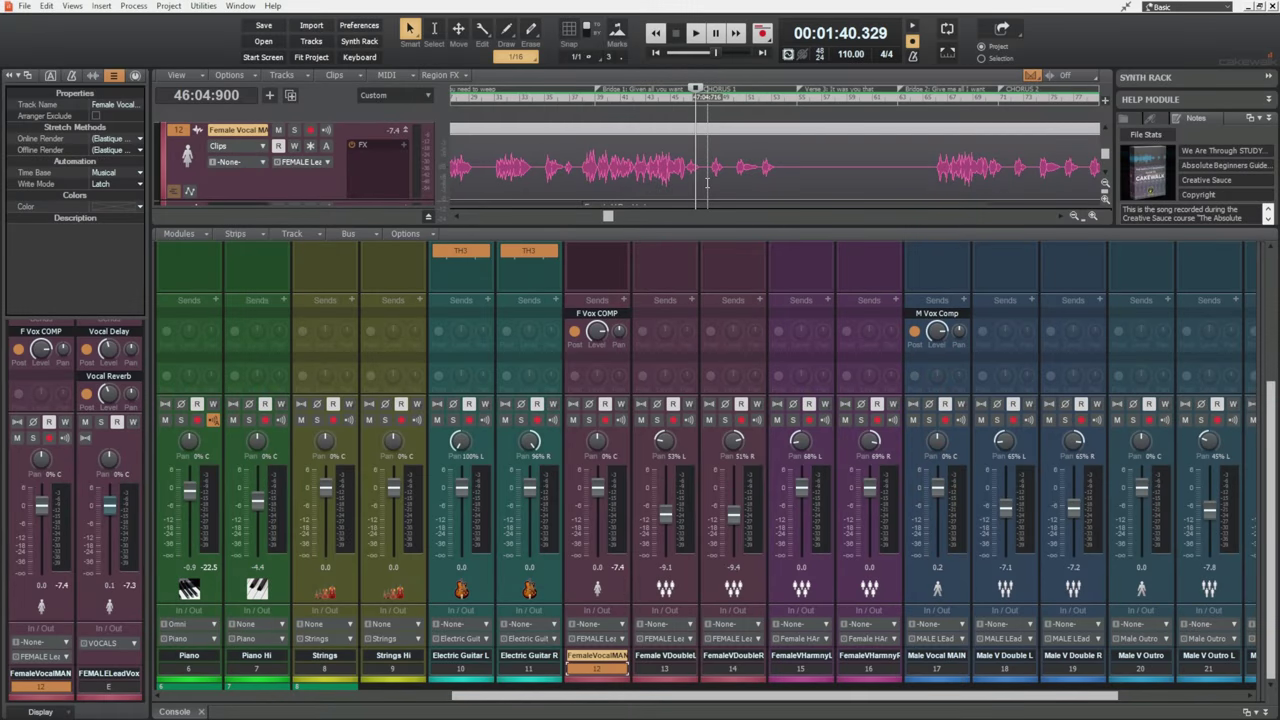
left_click_drag(707, 183, 785, 185)
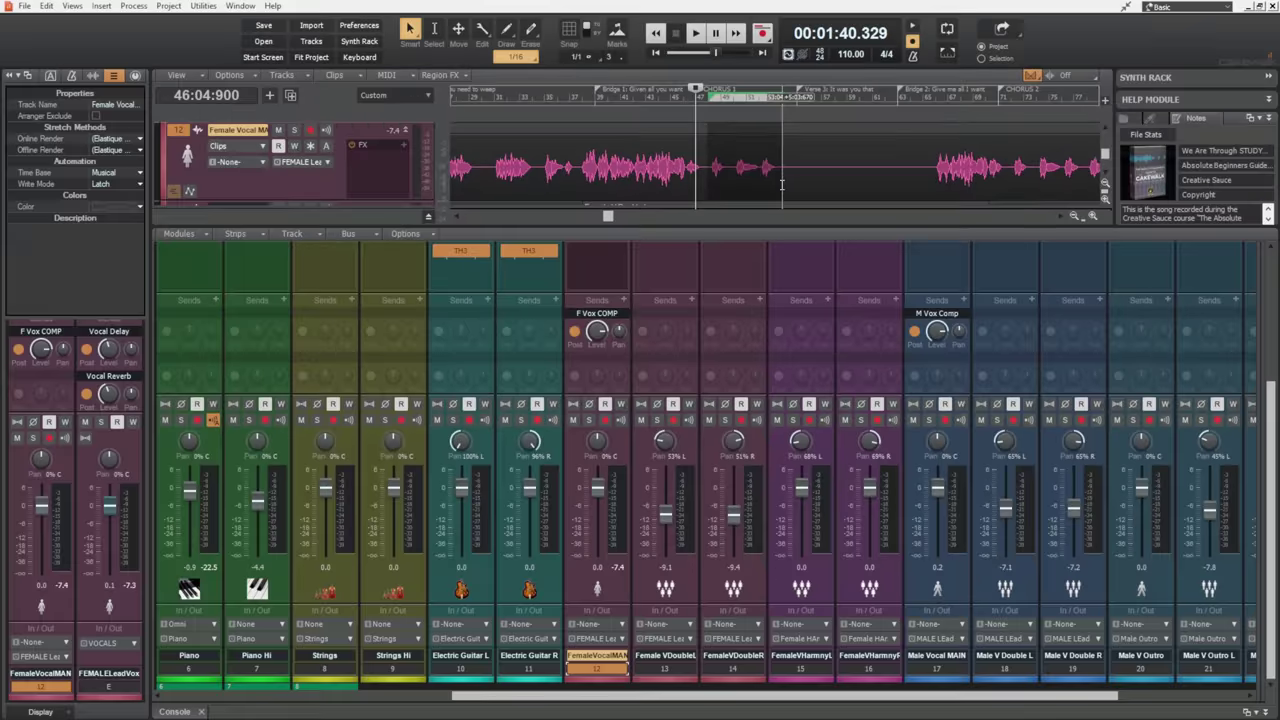
left_click_drag(780, 184, 760, 192)
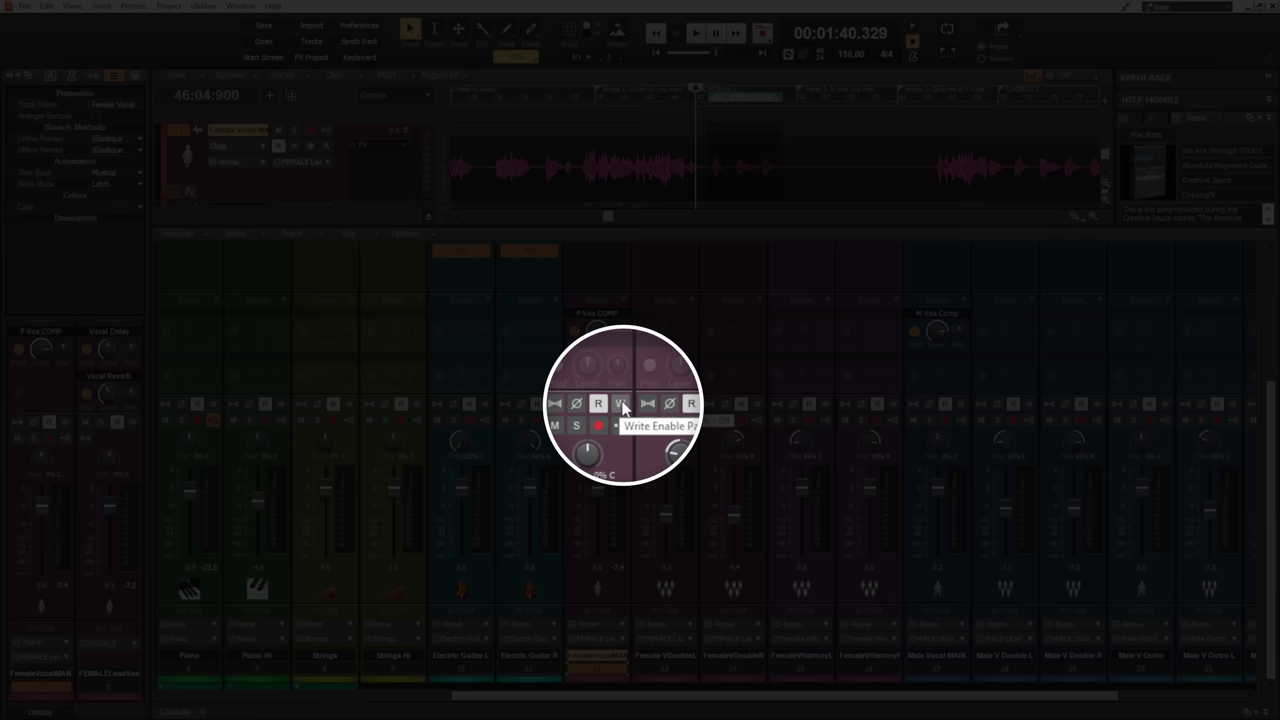
- Enable automation writing on the main female vocal and record a fader rise to about 2.6 dB during playback into Chorus 1
left_click(620, 404)
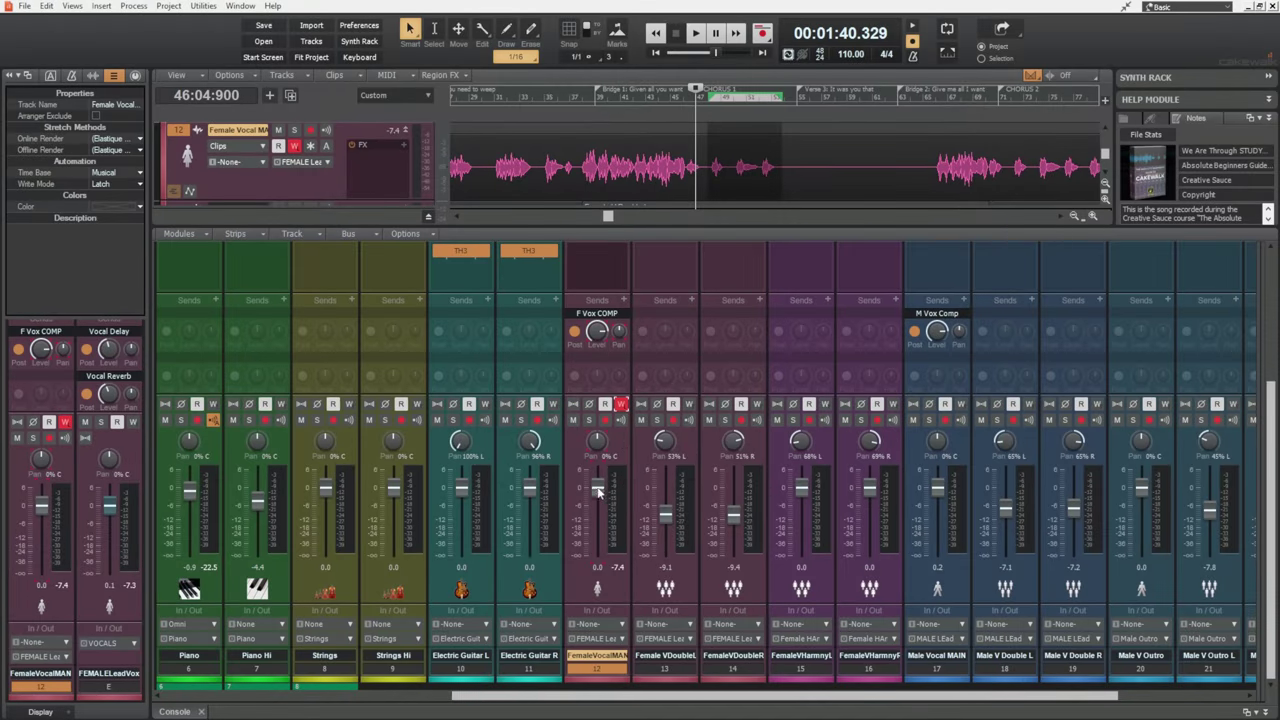
key("space")
left_click_drag(598, 490, 602, 492)
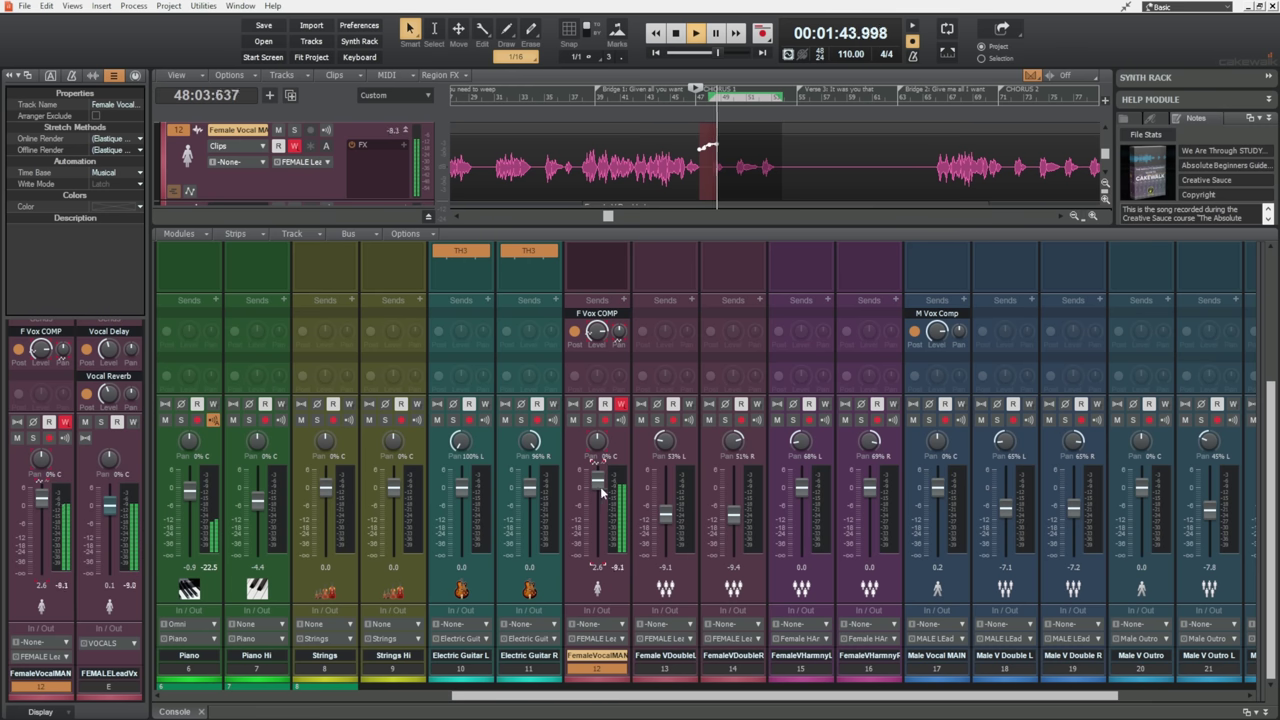
key("space")
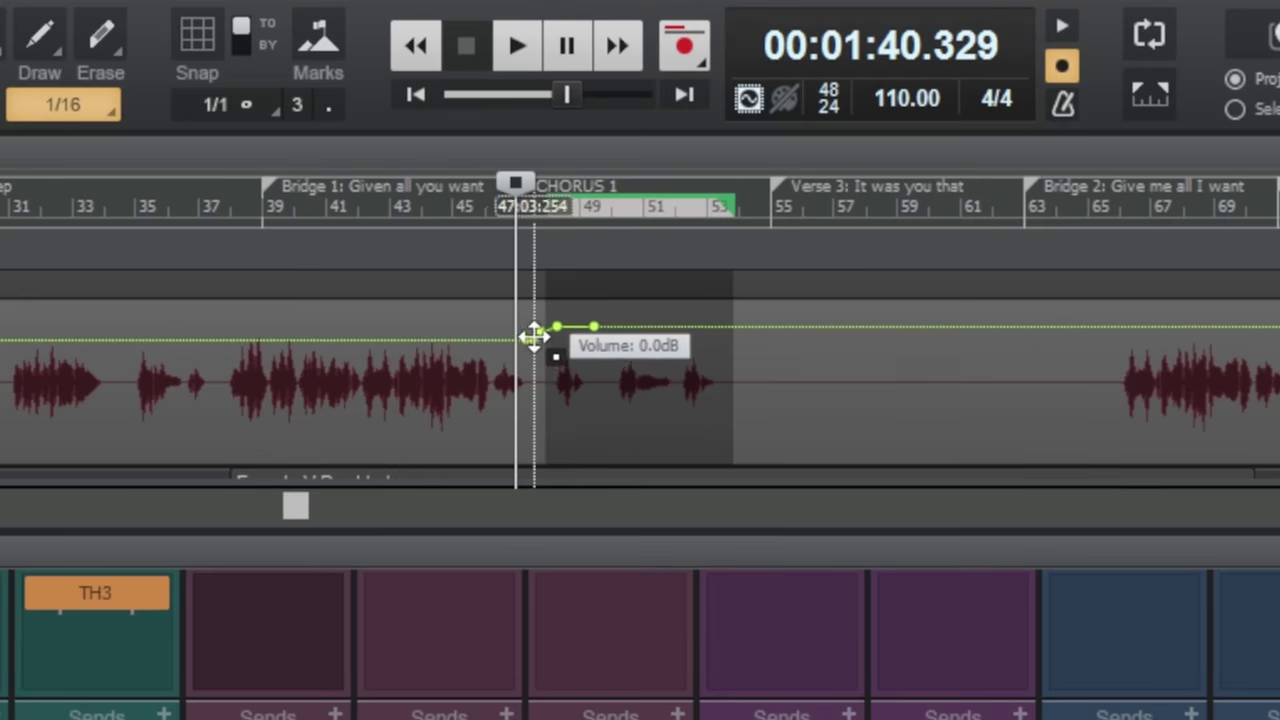
- Inspect the recorded volume nodes at the start of Chorus 1 and undo the recorded automation
mouse_move(714, 145)
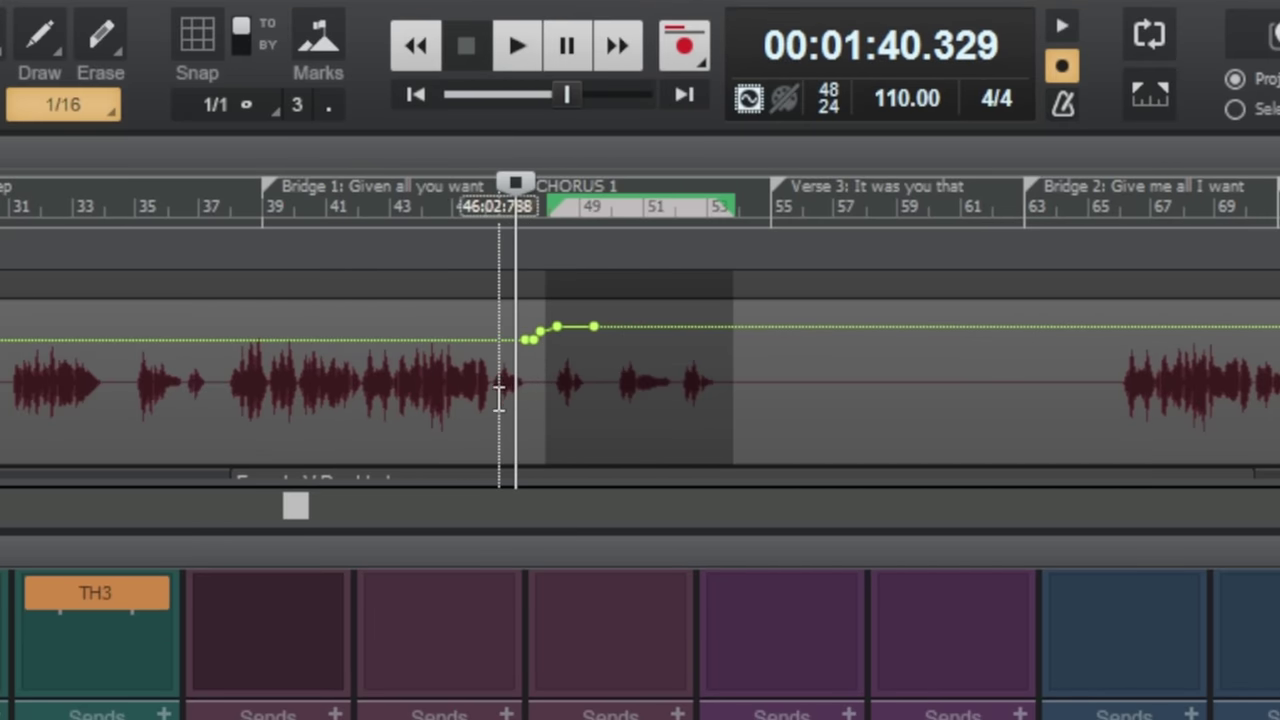
mouse_move(535, 345)
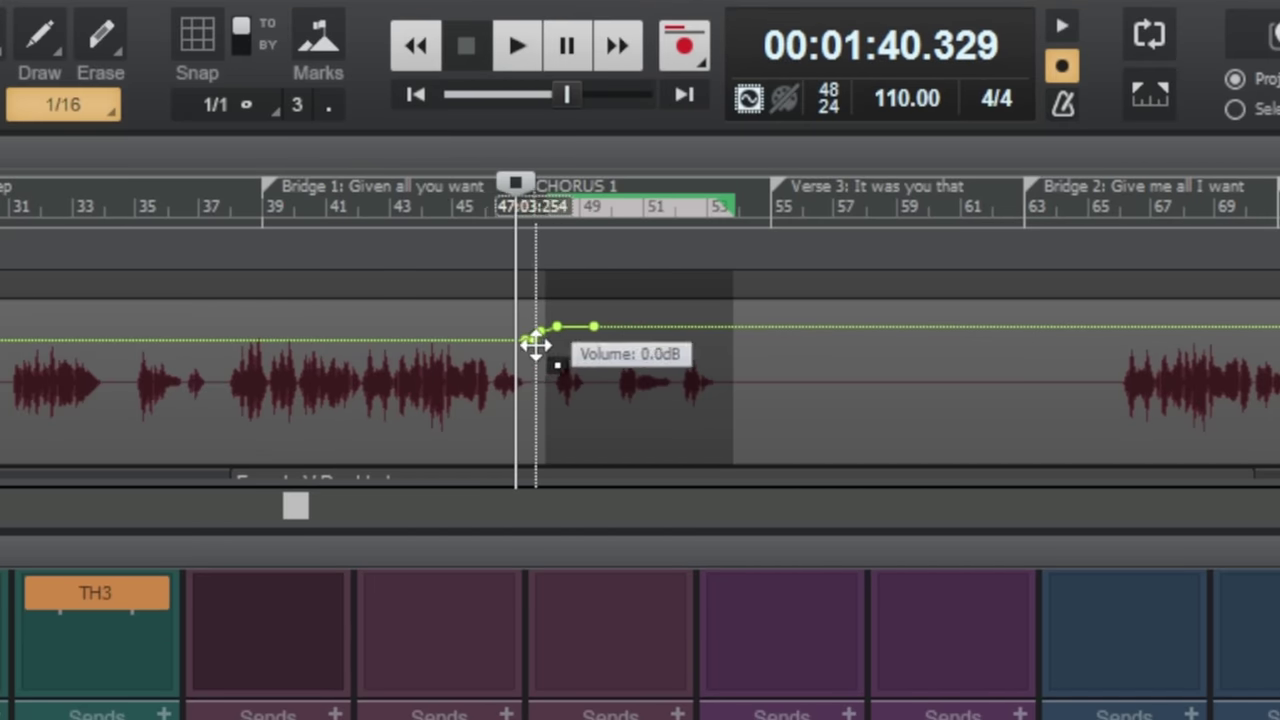
left_click_drag(535, 345, 714, 329)
key("a")
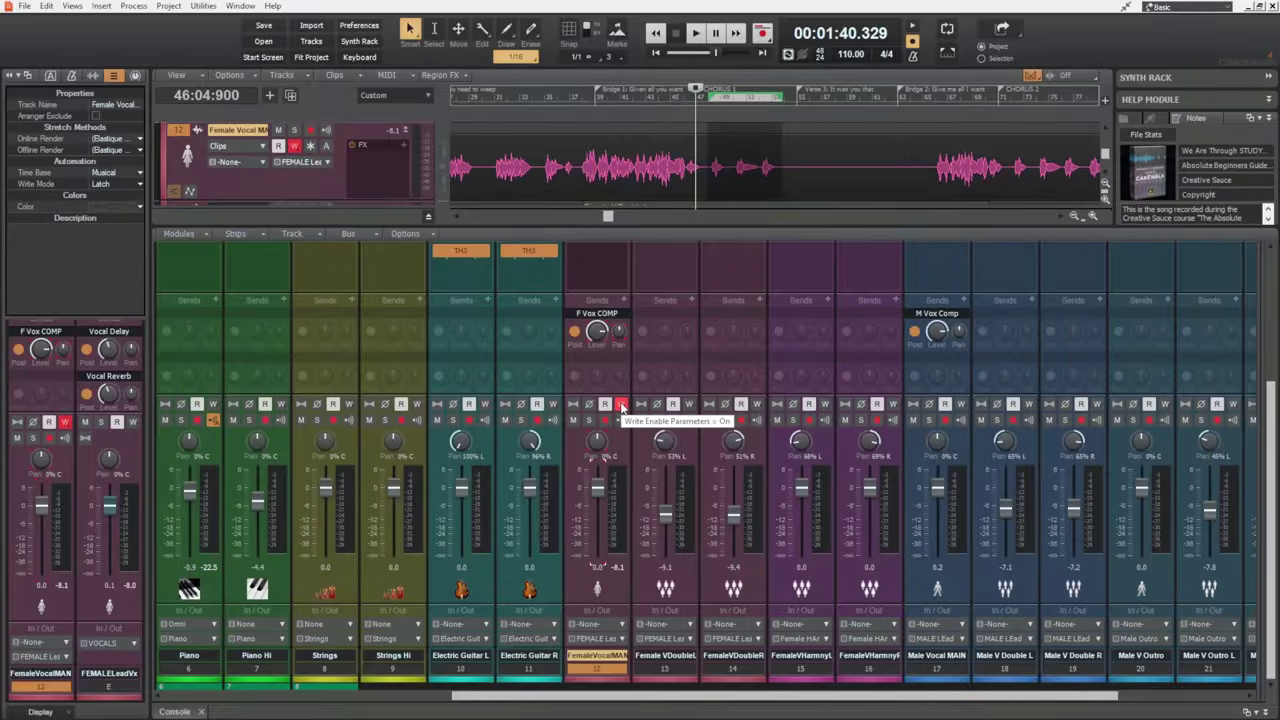
- Disable automation writing on the main female vocal and show its Volume automation on the track
left_click(620, 405)
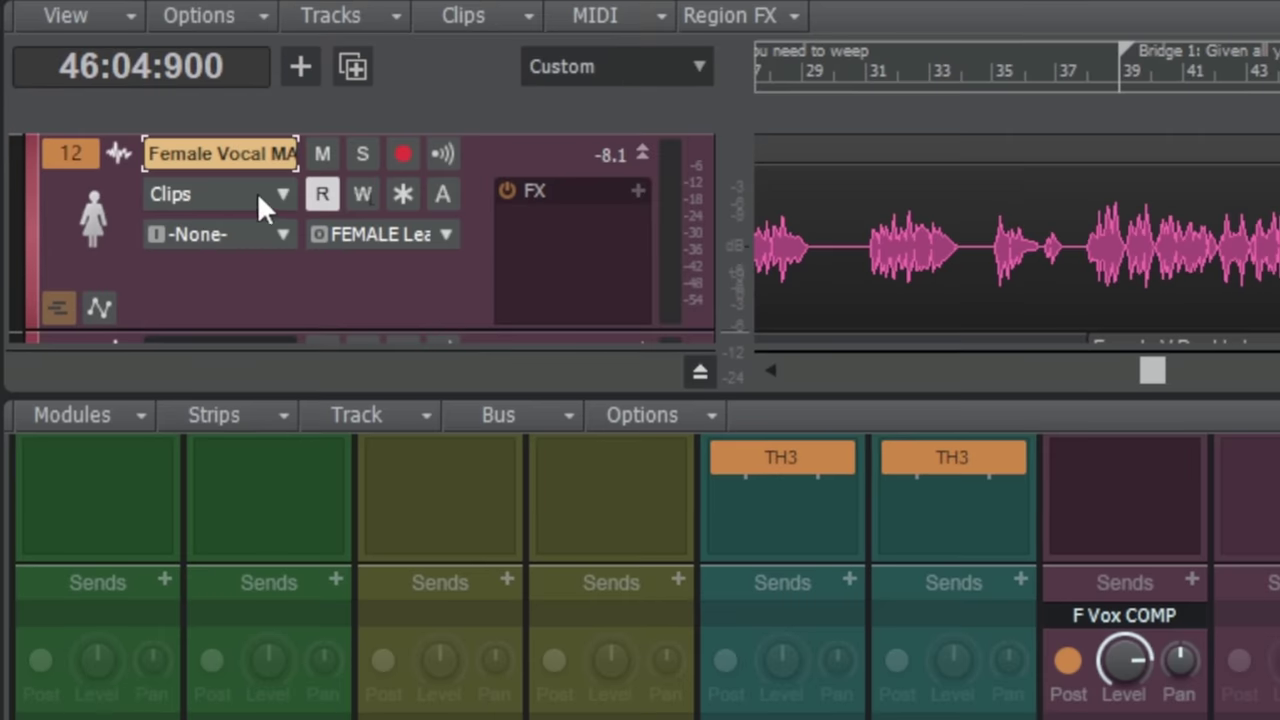
left_click(272, 196)
mouse_move(418, 318)
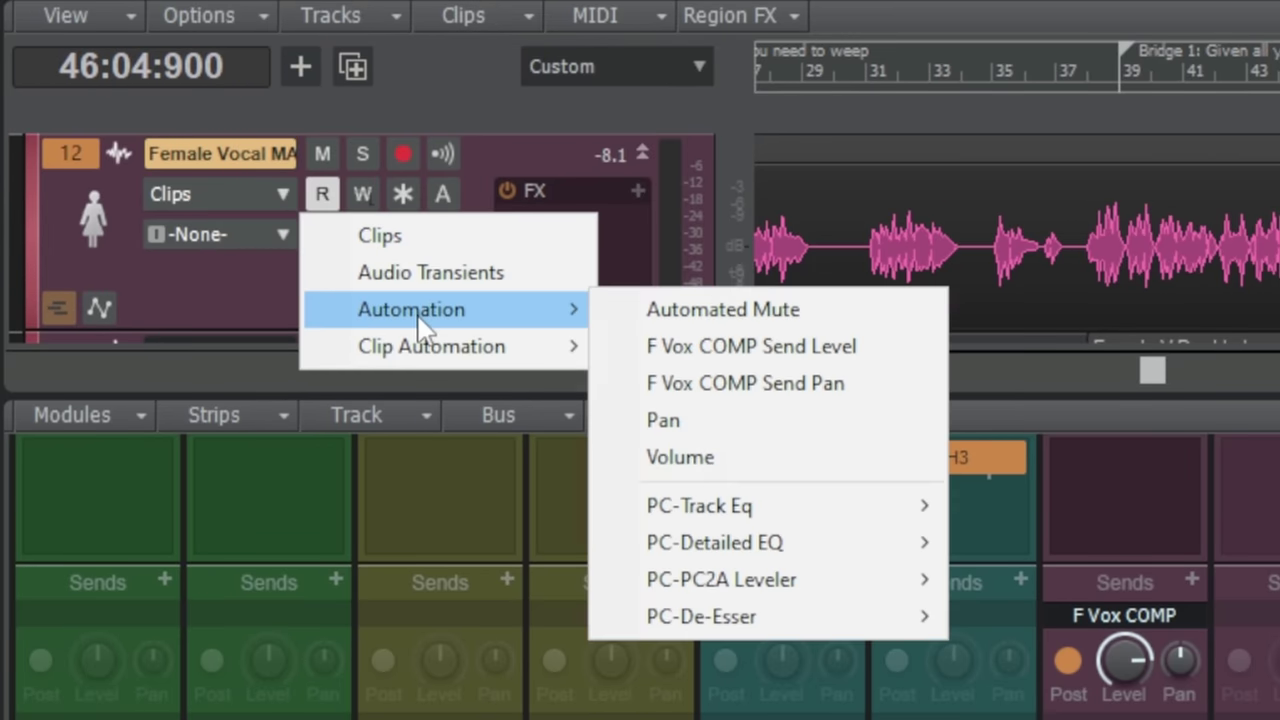
left_click(715, 450)
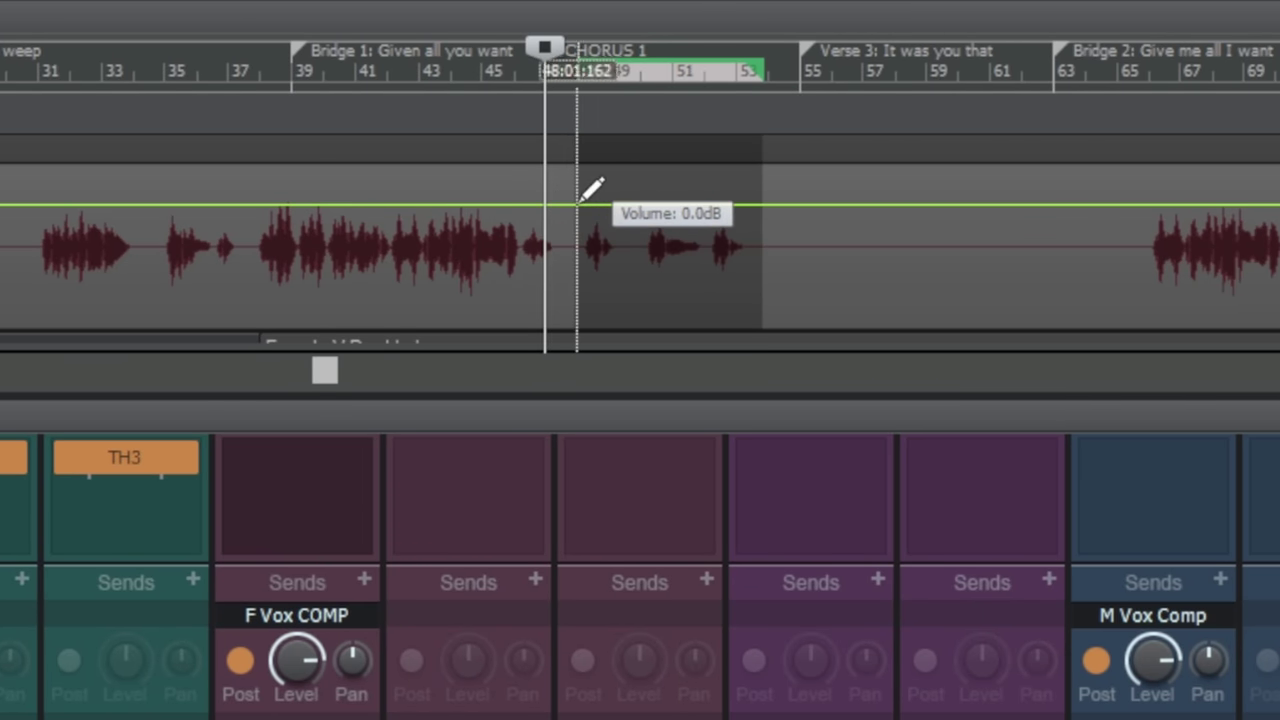
- Draw volume automation nodes that raise the main female vocal's level across the quiet phrases of Chorus 1
left_click(573, 204)
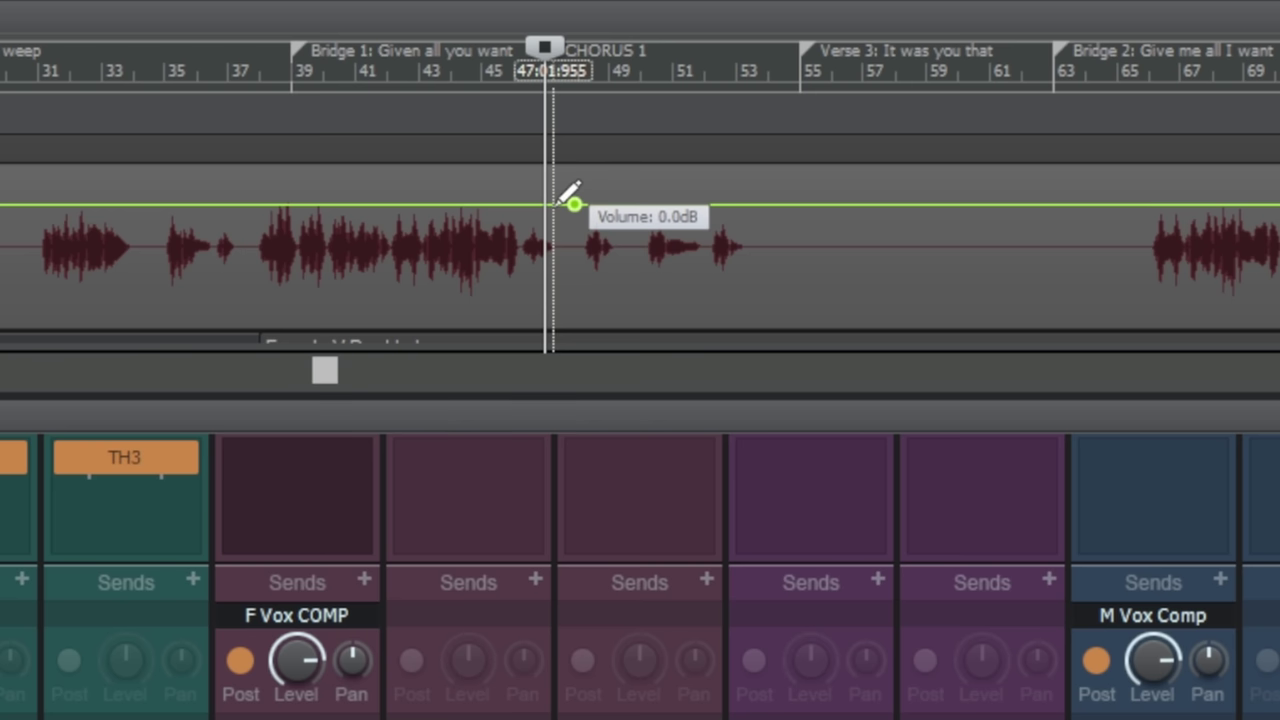
mouse_move(574, 204)
left_mouse_down()
mouse_move(574, 182)
mouse_move(574, 206)
left_mouse_up()
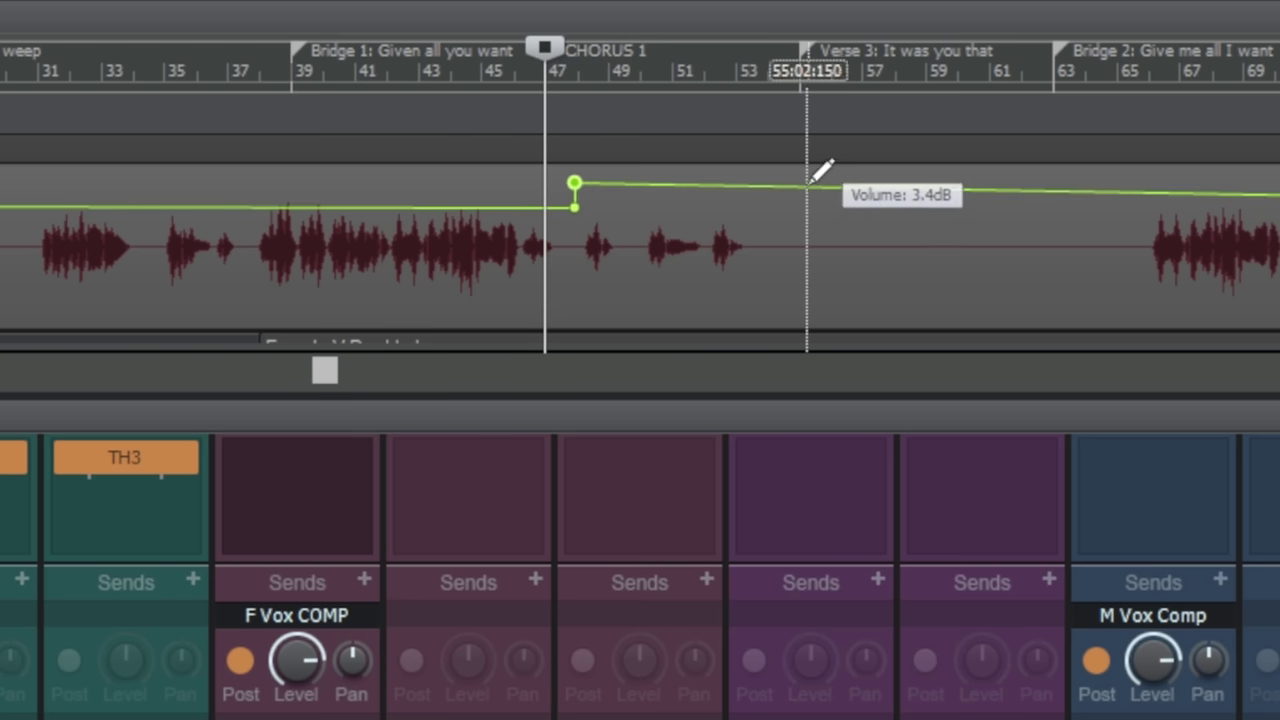
mouse_move(757, 178)
left_mouse_down()
mouse_move(751, 207)
mouse_move(749, 183)
left_mouse_up()
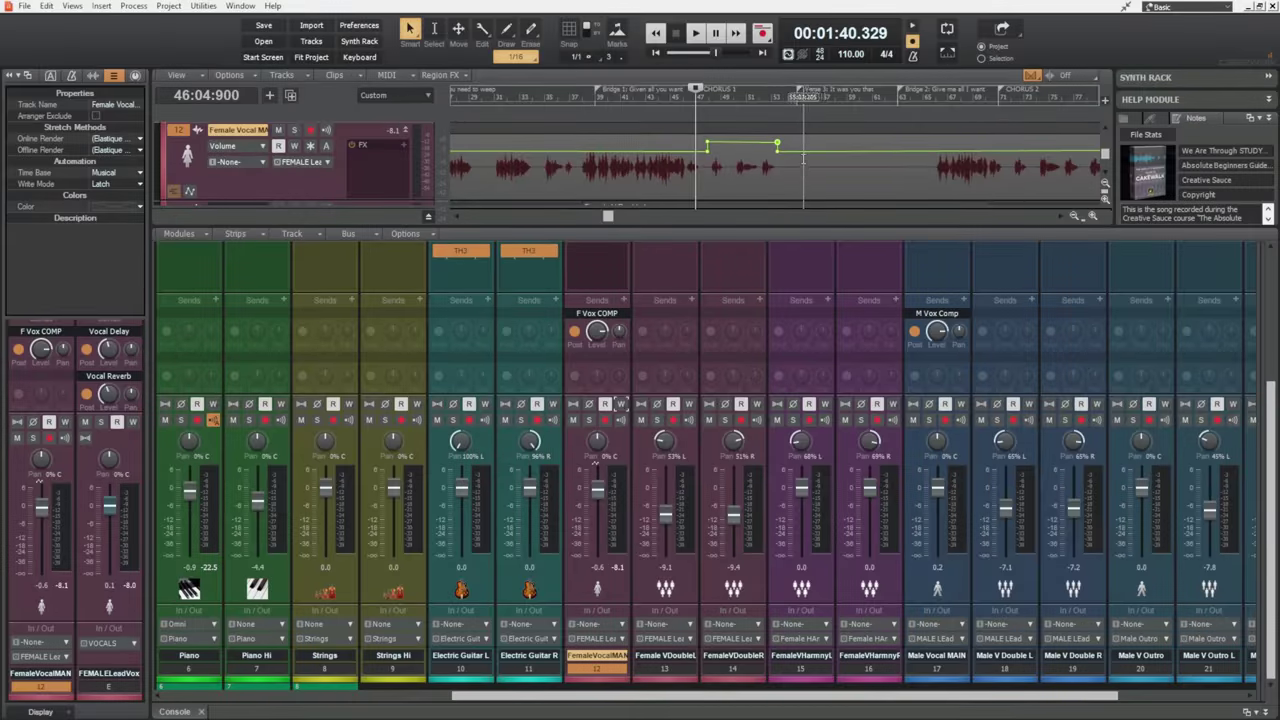
- Remove the drawn volume nodes from the main female vocal and set the track back to showing Clips
left_click(803, 158)
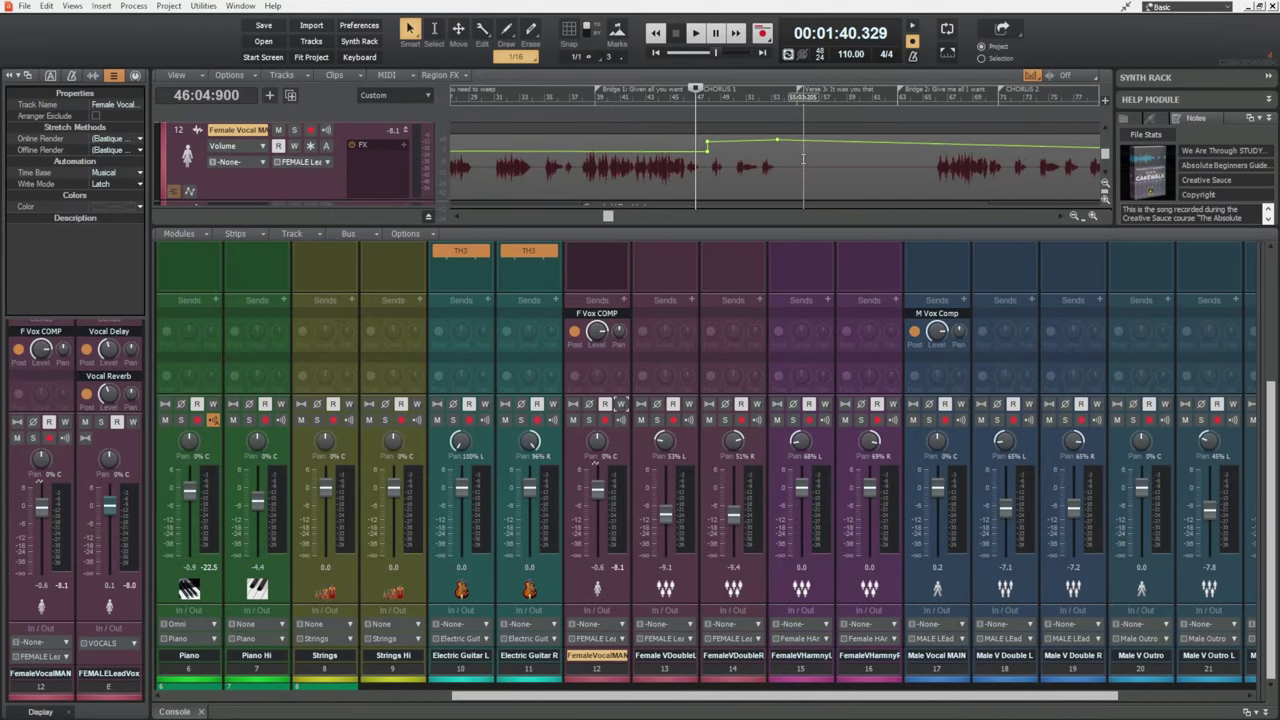
key("Delete")
key("Delete")
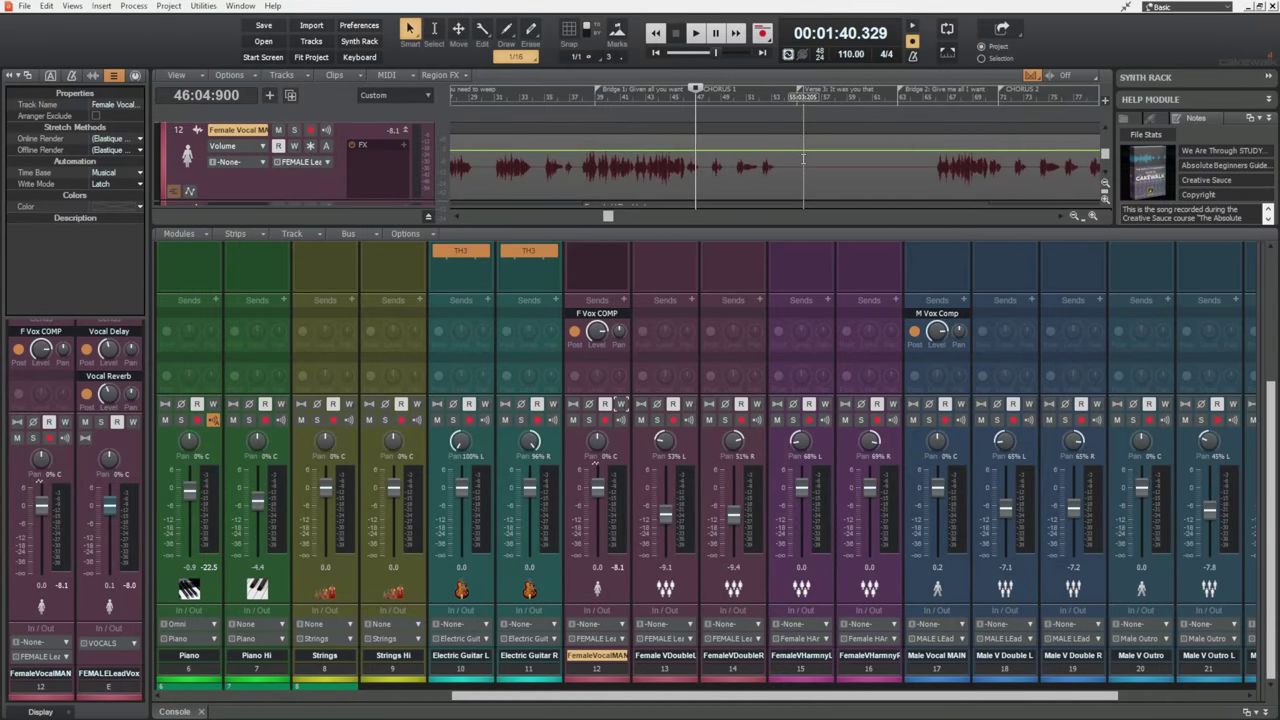
left_click(251, 148)
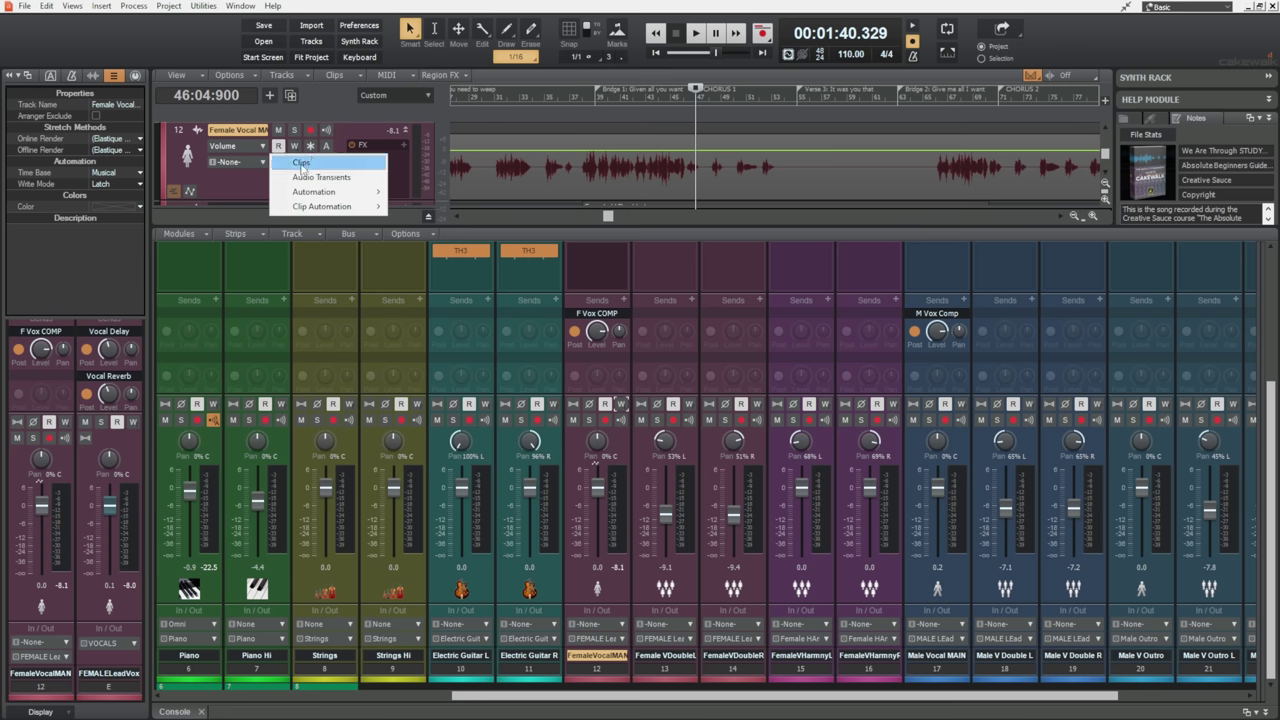
left_click(301, 162)
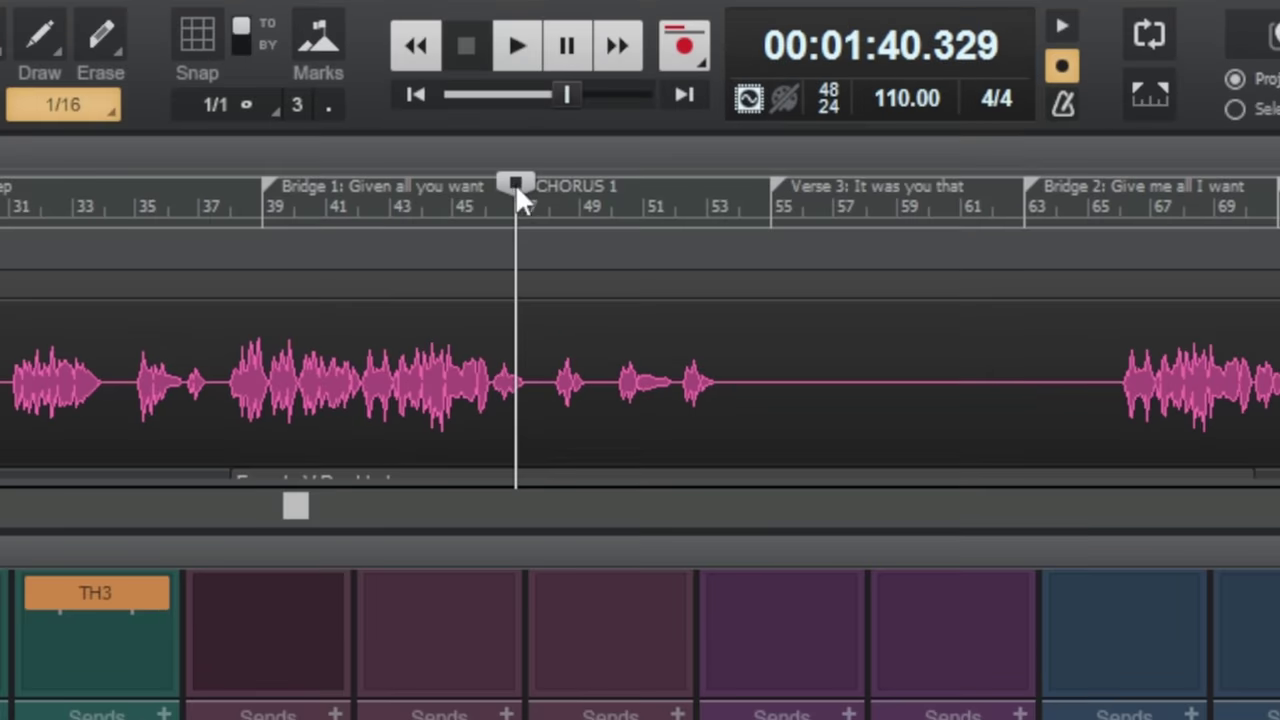
- Place the now time at the start of Chorus 1 and take an automation snapshot of the main female vocal's volume at 0.0 dB
left_click_drag(698, 88, 708, 87)
left_click_drag(540, 190, 528, 179)
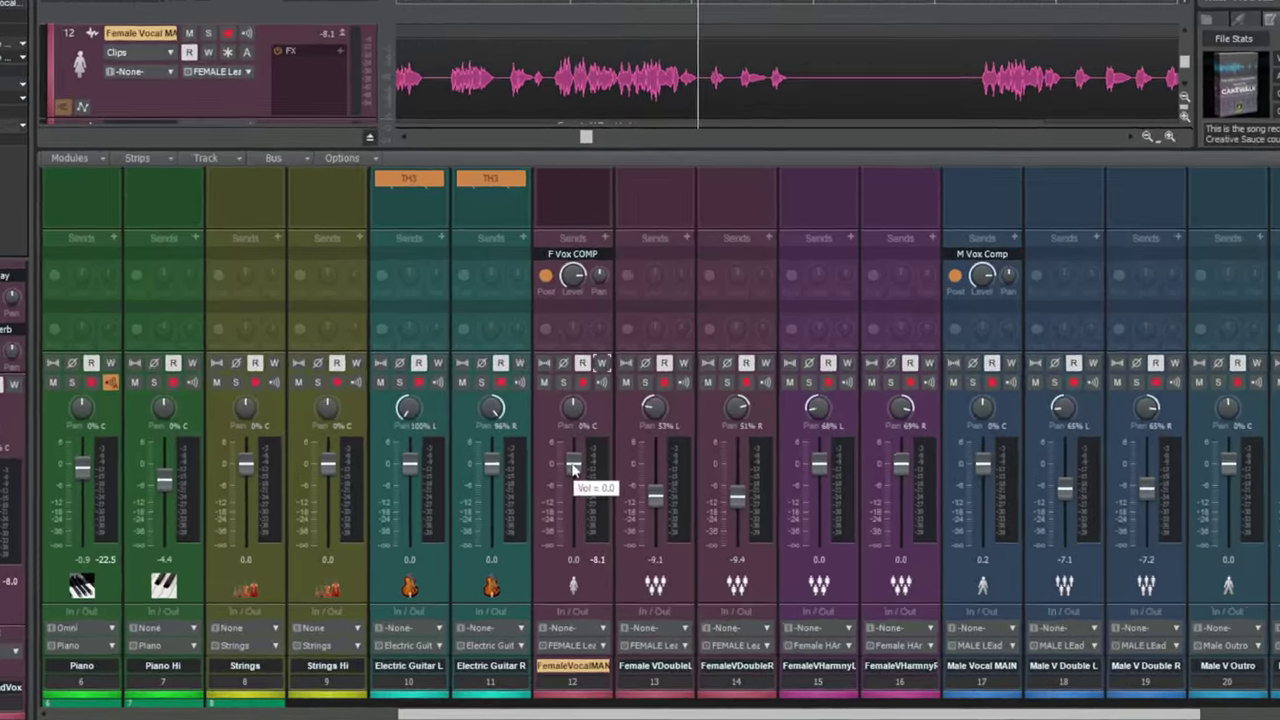
right_click(598, 490)
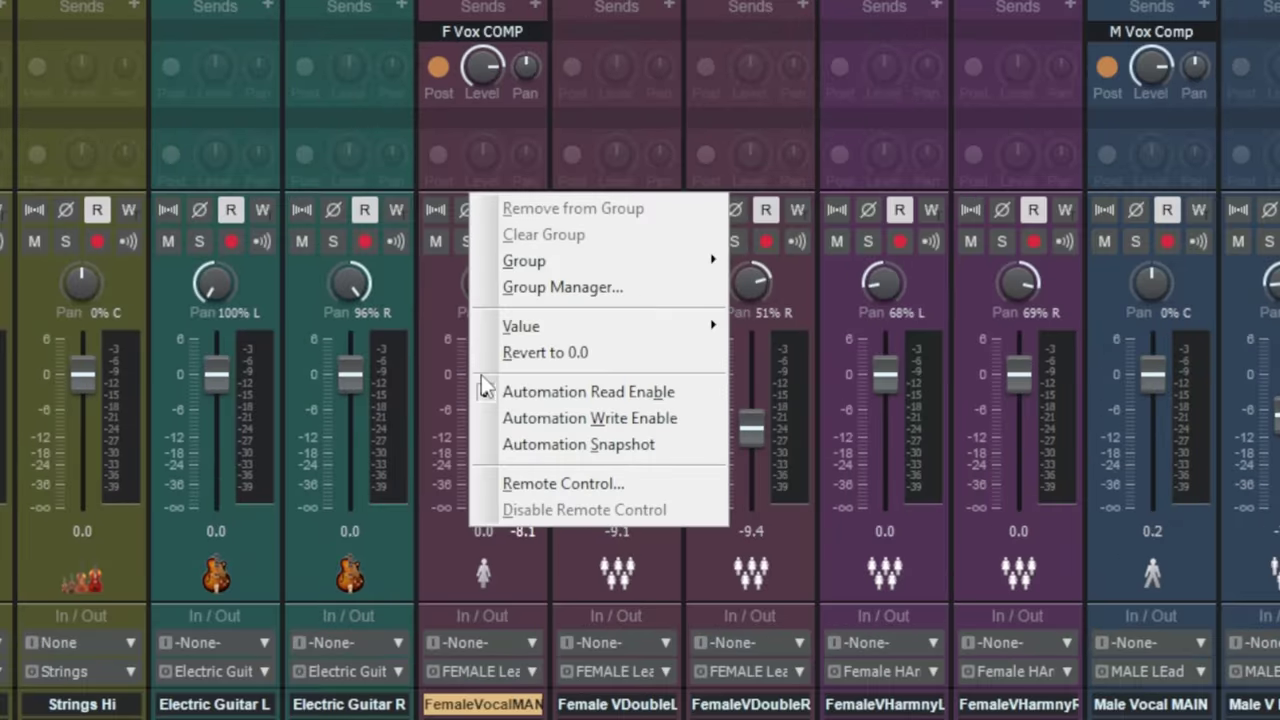
left_click(571, 446)
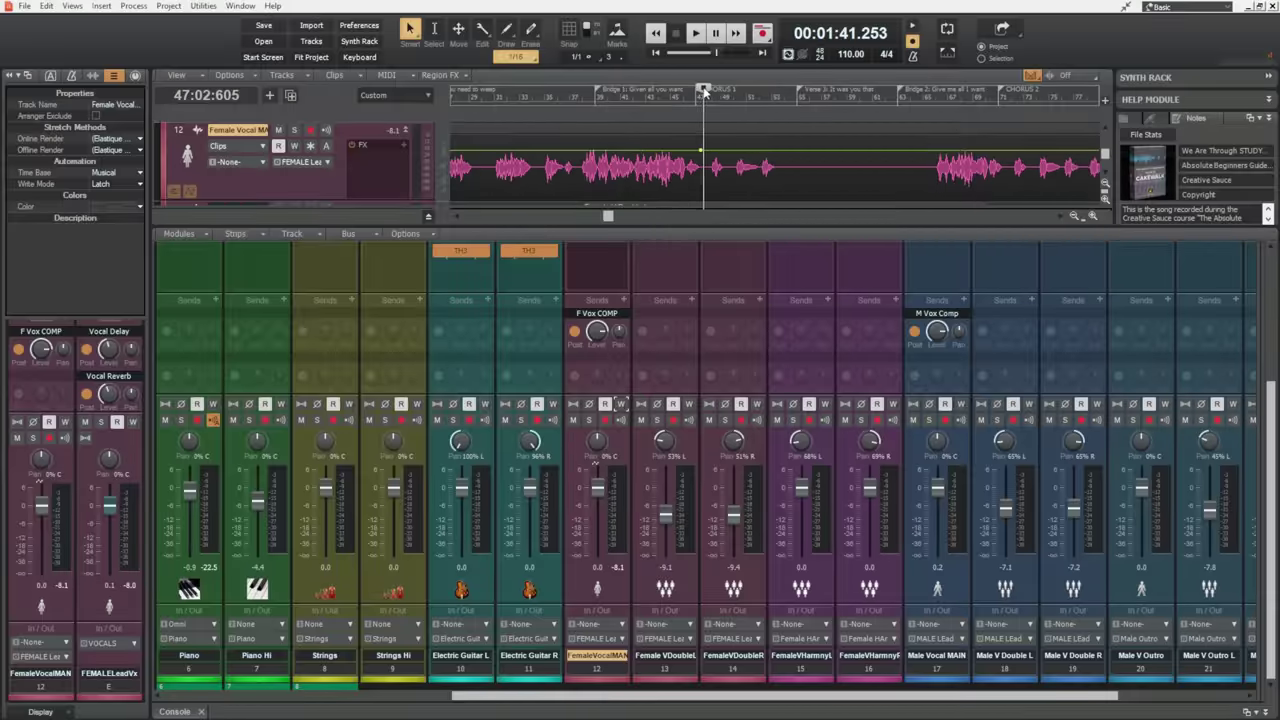
- Move the now time to 48:01:365, raise the main female vocal's fader to 3.0 dB and take an automation snapshot
left_click_drag(704, 91, 711, 93)
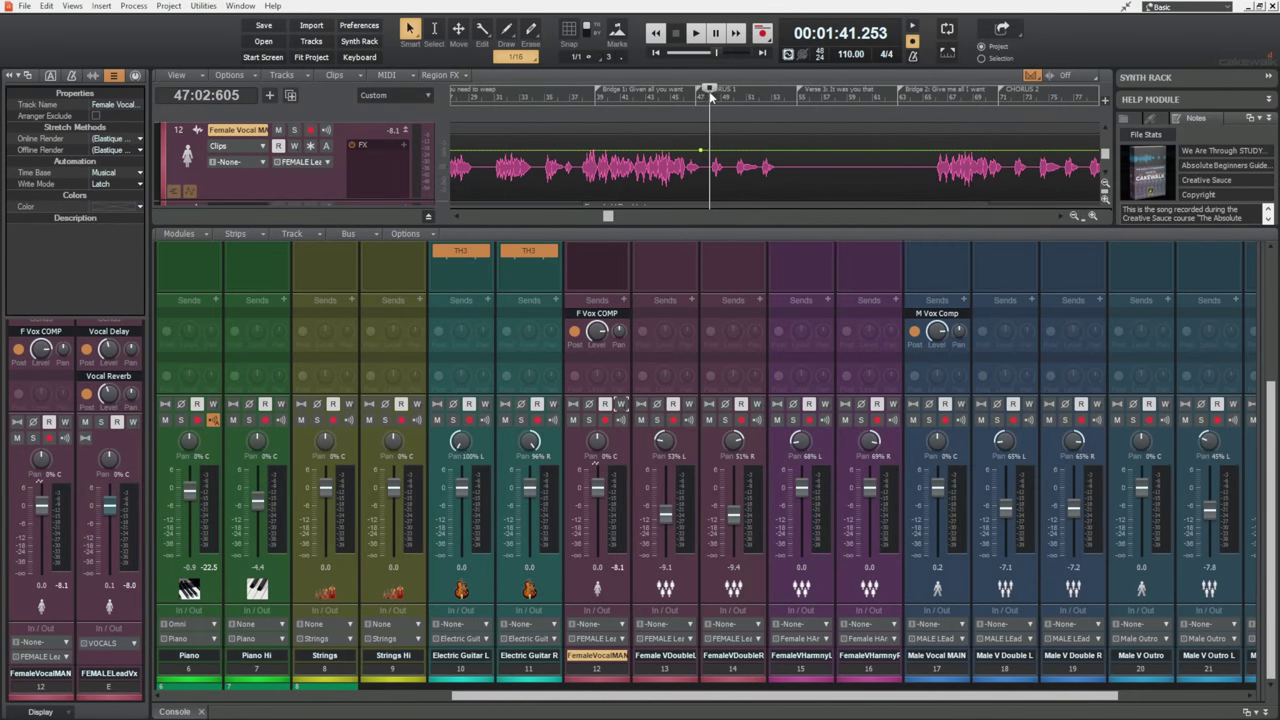
left_click_drag(597, 488, 597, 481)
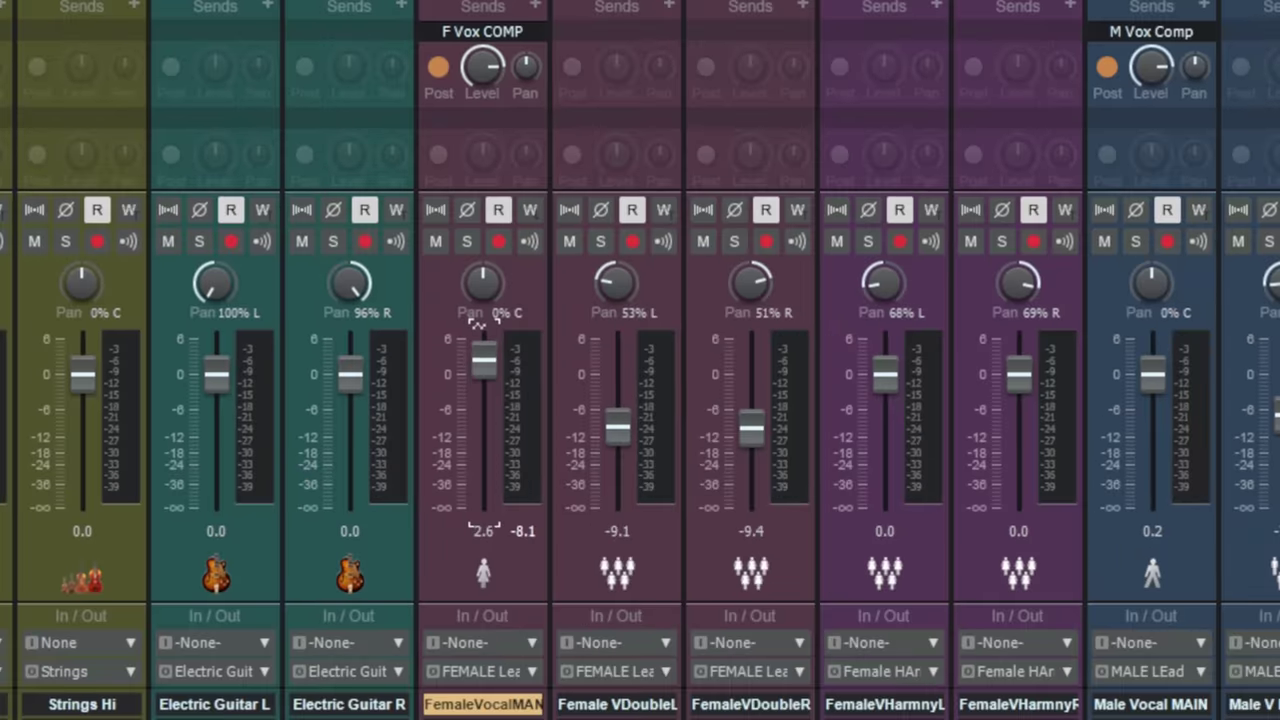
right_click(481, 357)
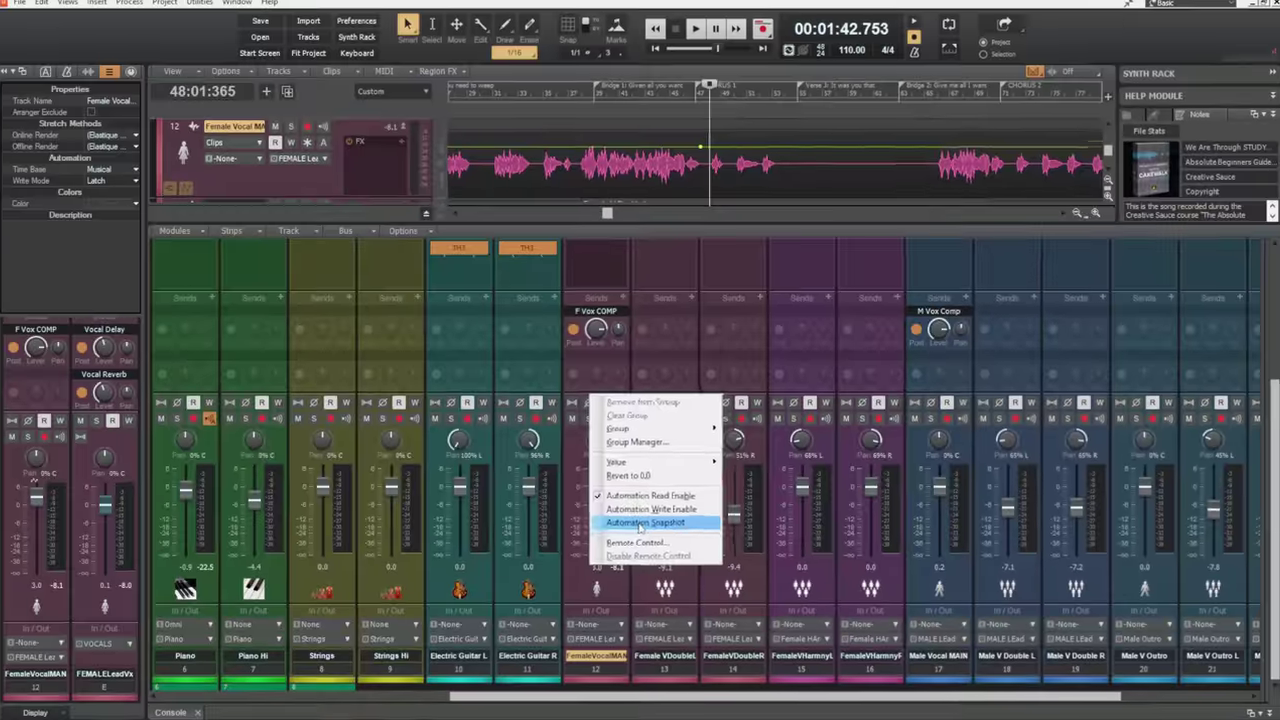
left_click(567, 445)
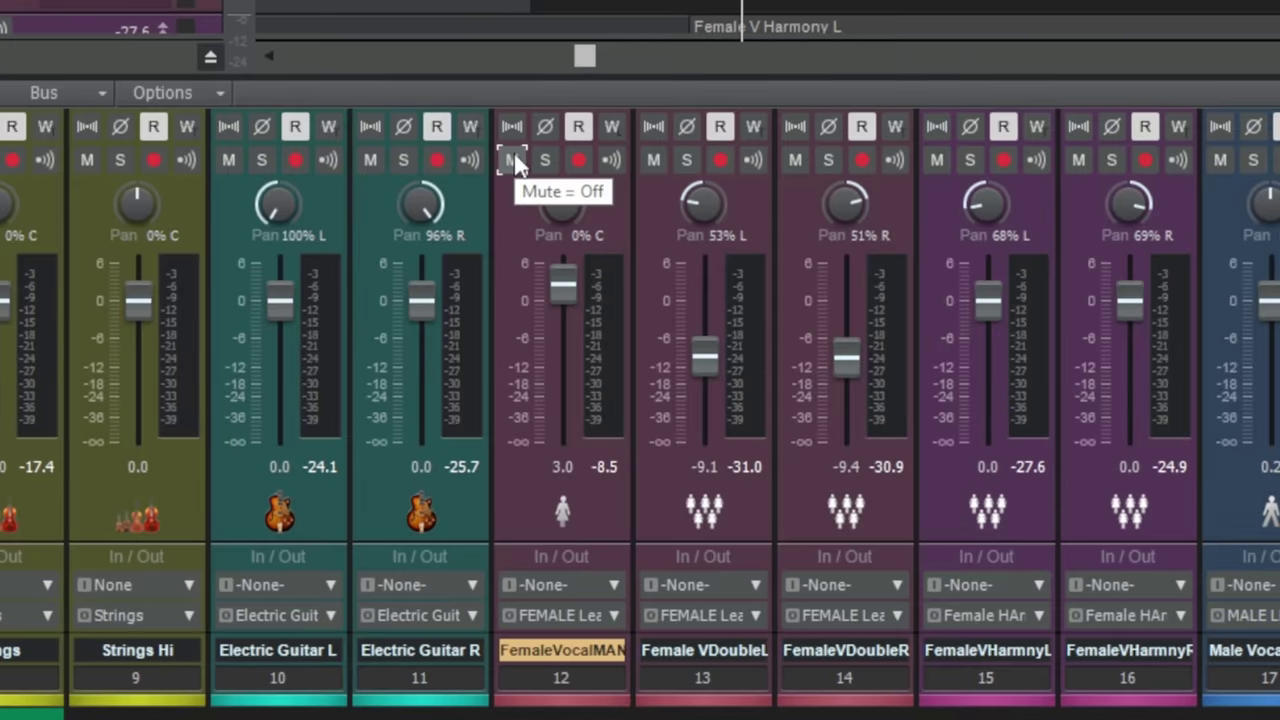
- Switch the main female vocal's mute to Automated Mute and enable automation writing on the track
right_click(573, 420)
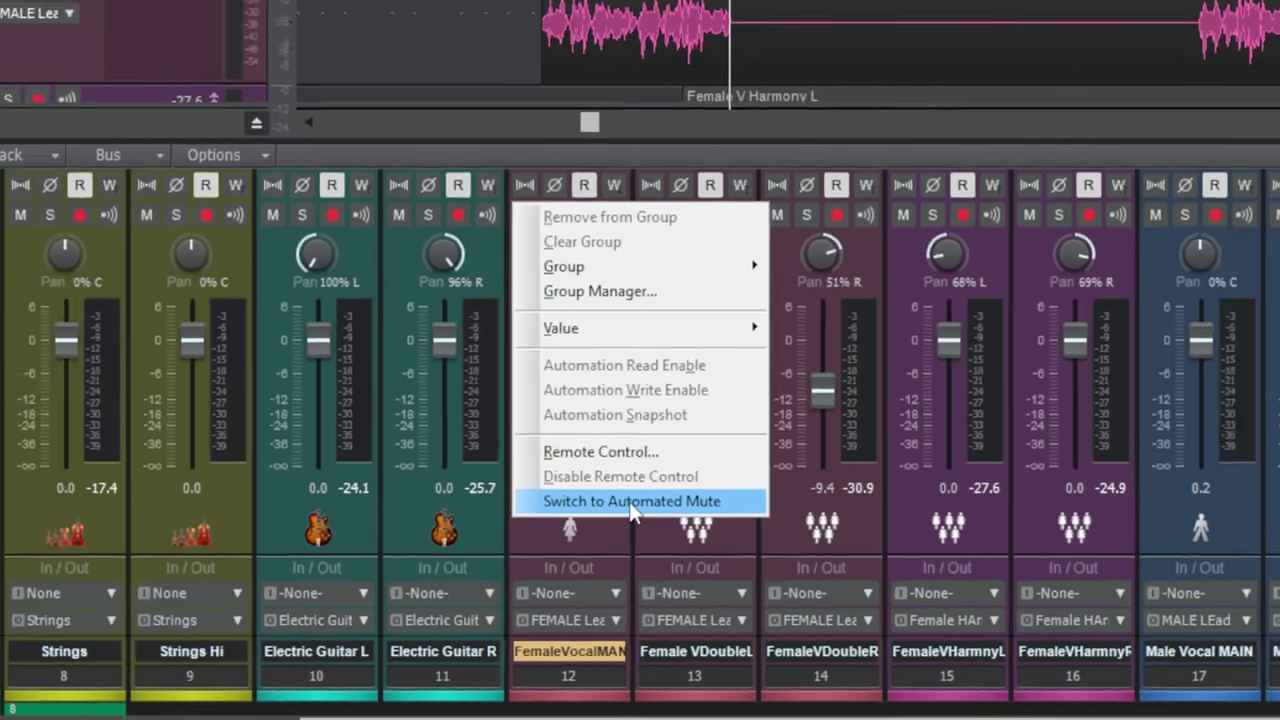
left_click(632, 482)
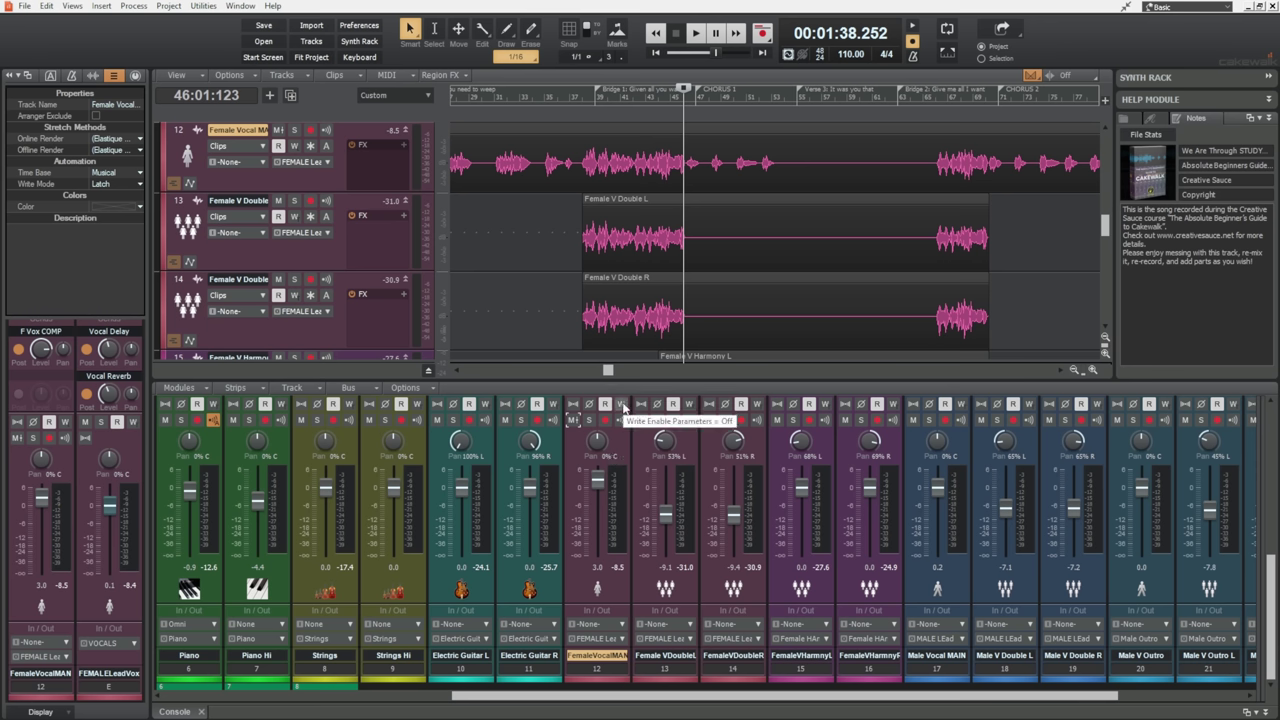
left_click(621, 404)
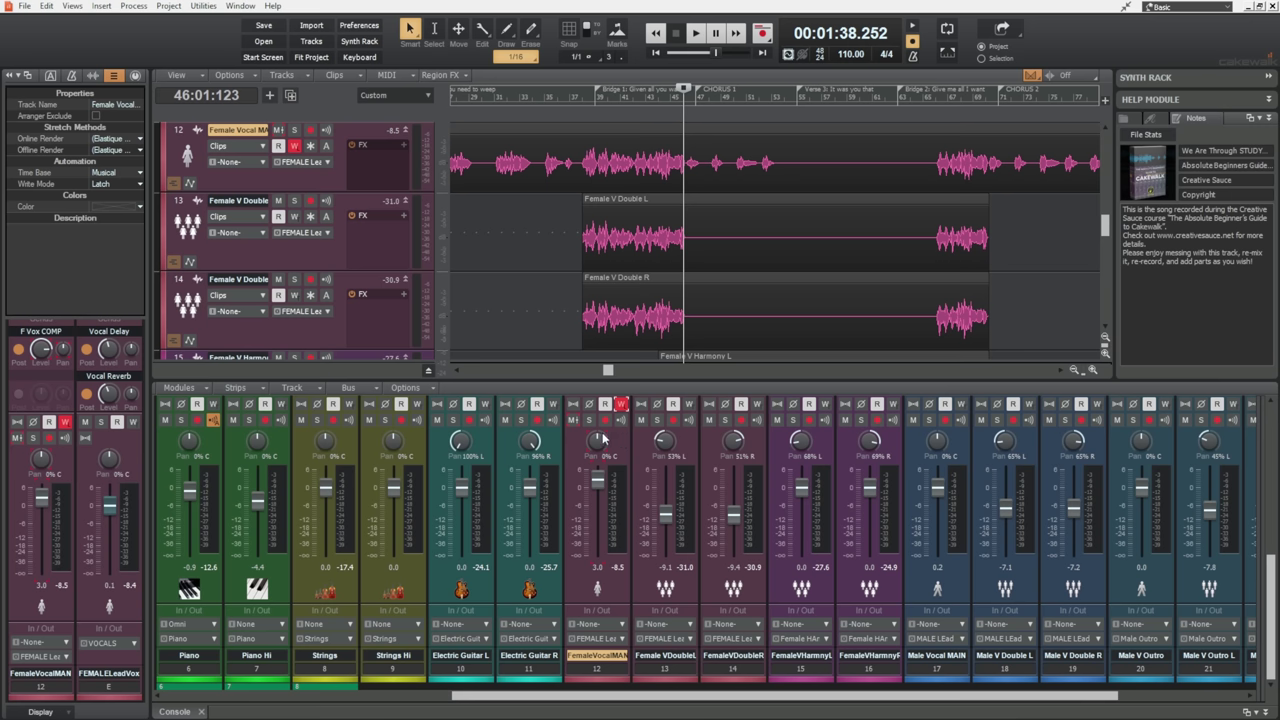
- Record mute automation during playback, muting the main female vocal near the start of Chorus 1 and unmuting it around measure 50
key("space")
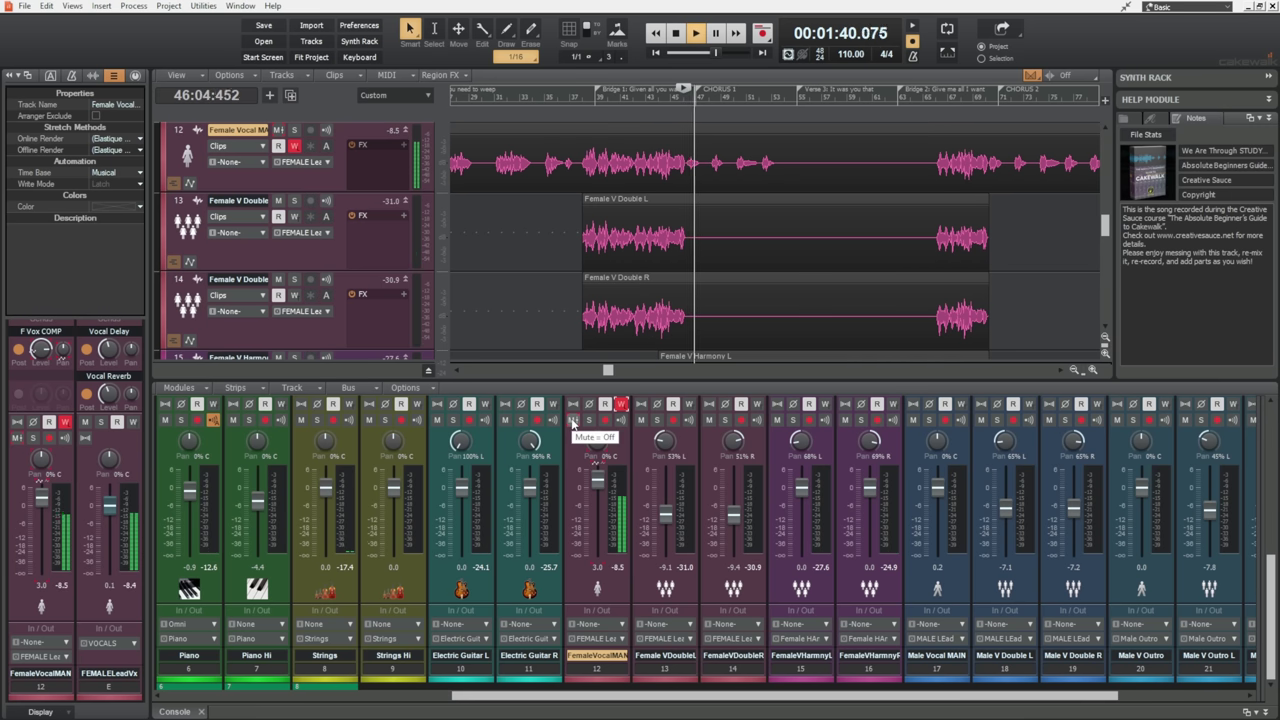
left_click(573, 421)
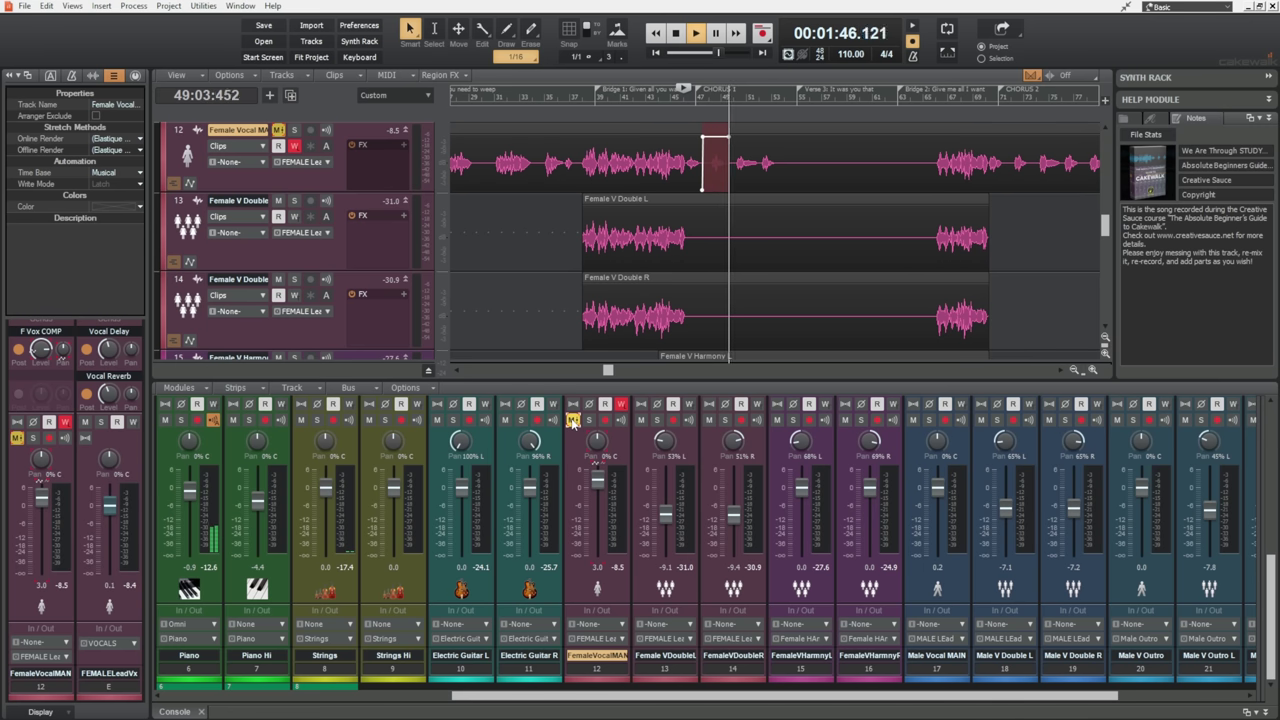
left_click(572, 420)
key("space")
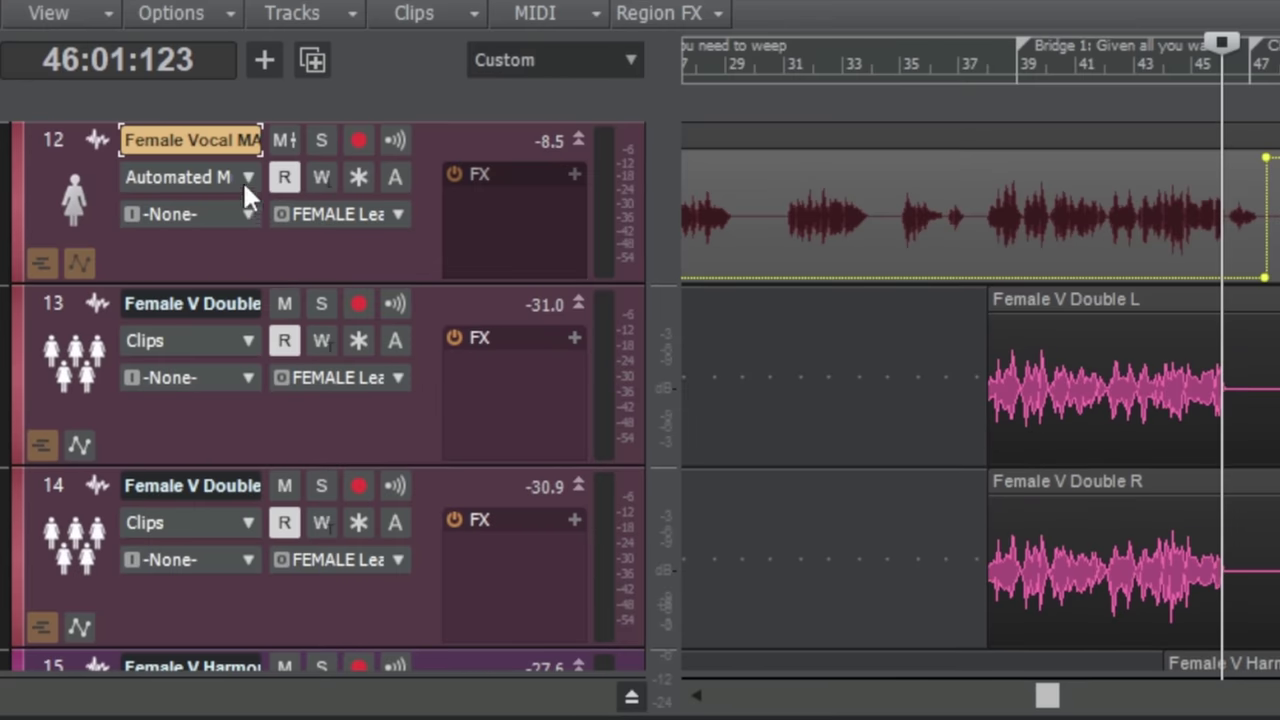
- Switch the main female vocal track's display from Automated Mute to its Volume automation
left_click(247, 177)
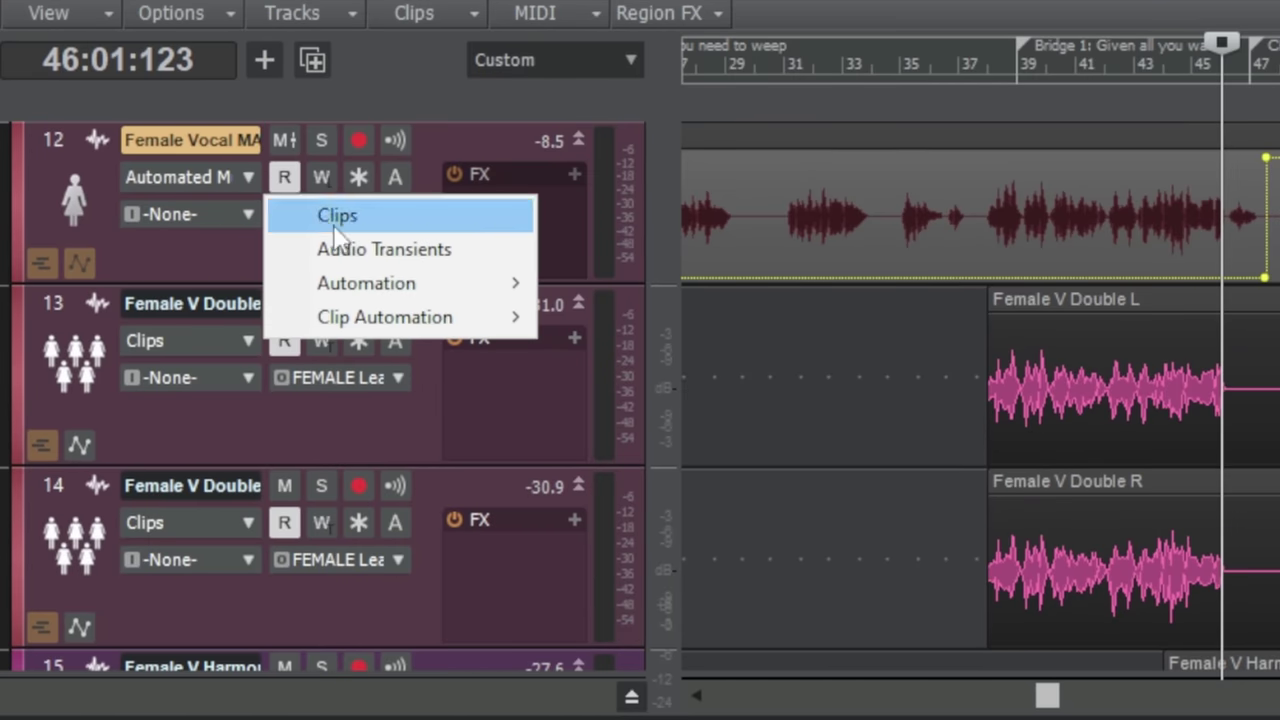
mouse_move(362, 300)
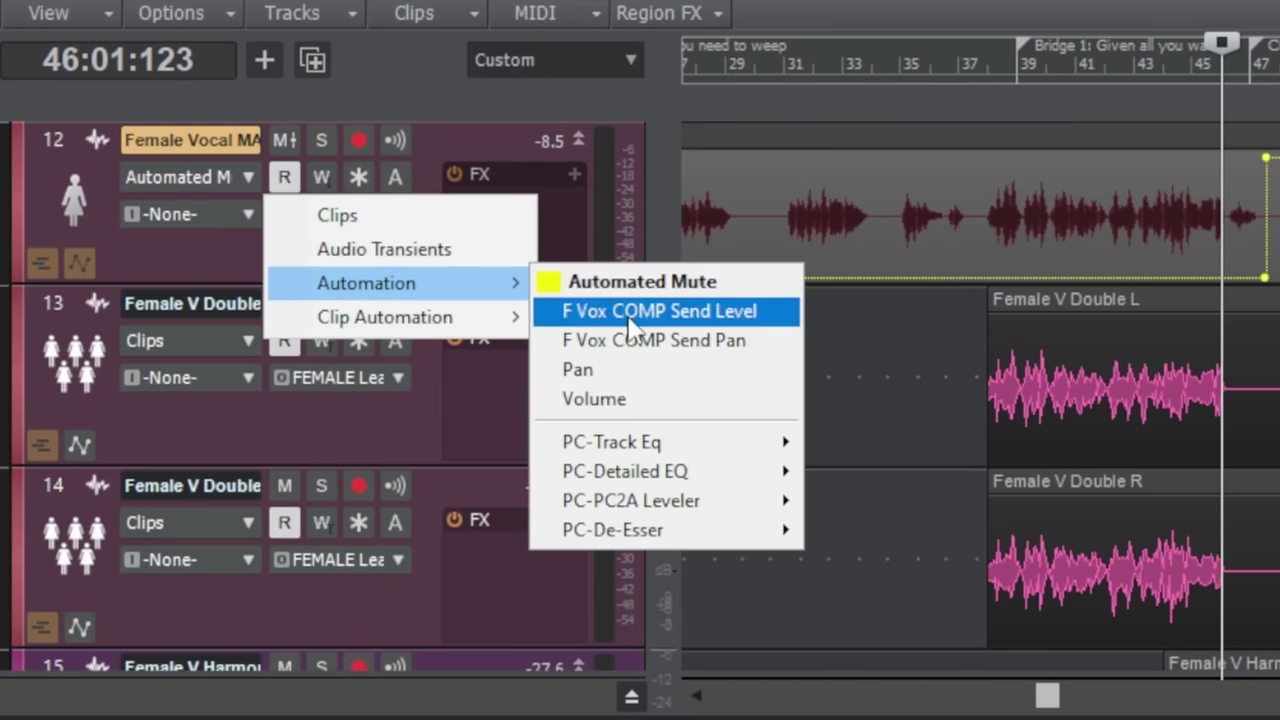
left_click(594, 399)
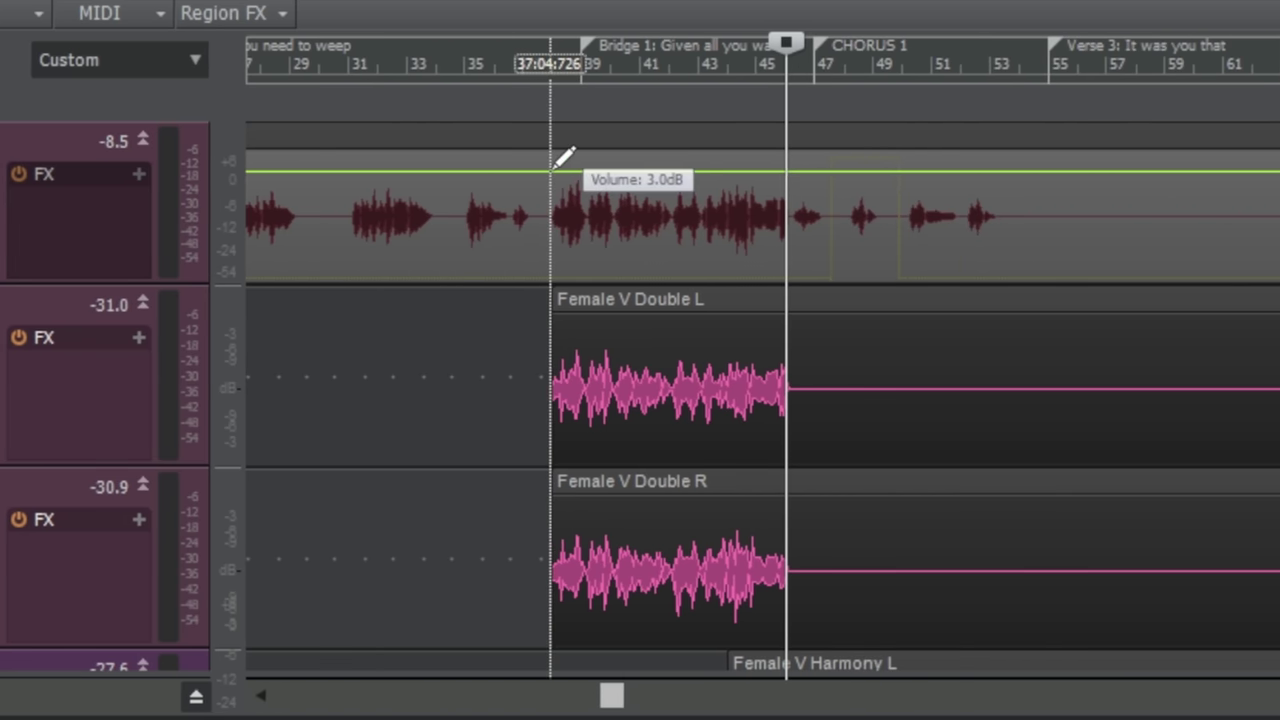
- Add volume nodes to the main female vocal through Bridge 1, rising to a peak near measure 41 and falling towards measure 46
left_click_drag(999, 172, 987, 179)
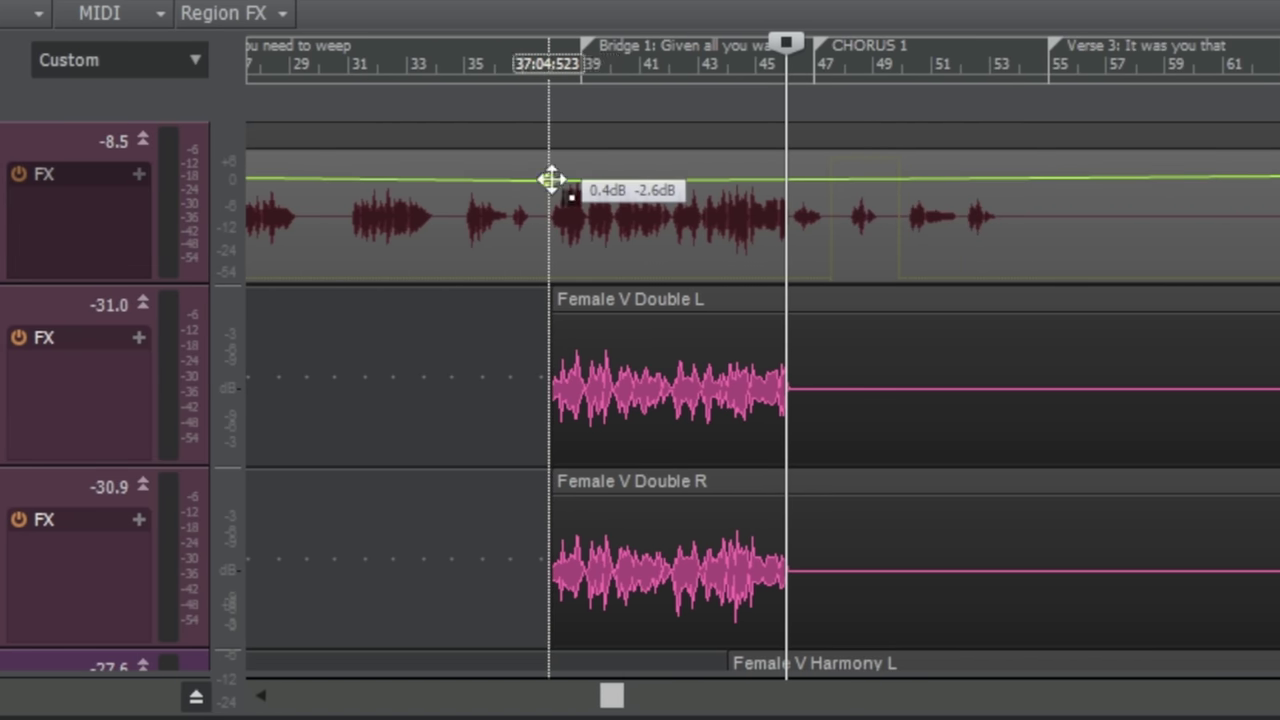
left_click_drag(552, 179, 776, 197)
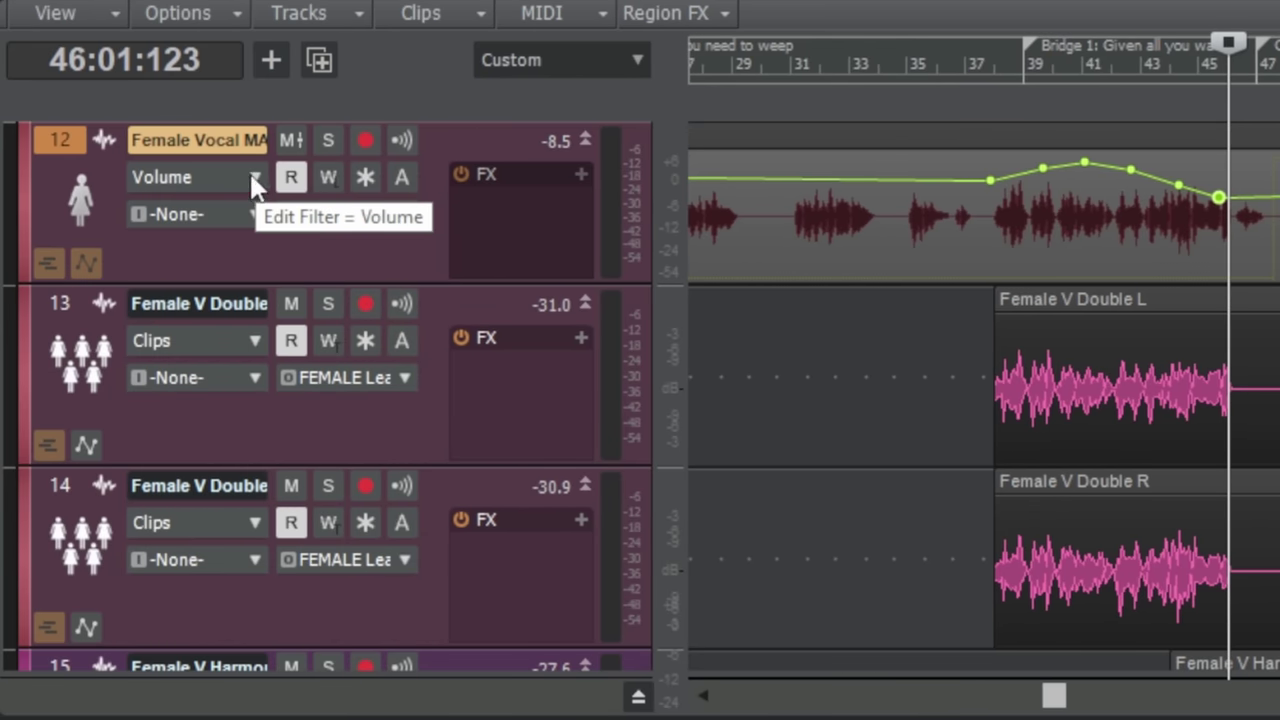
- Switch the main female vocal to Pan automation and draw six pan nodes across Bridge 1, peaking near measure 41
left_click(254, 180)
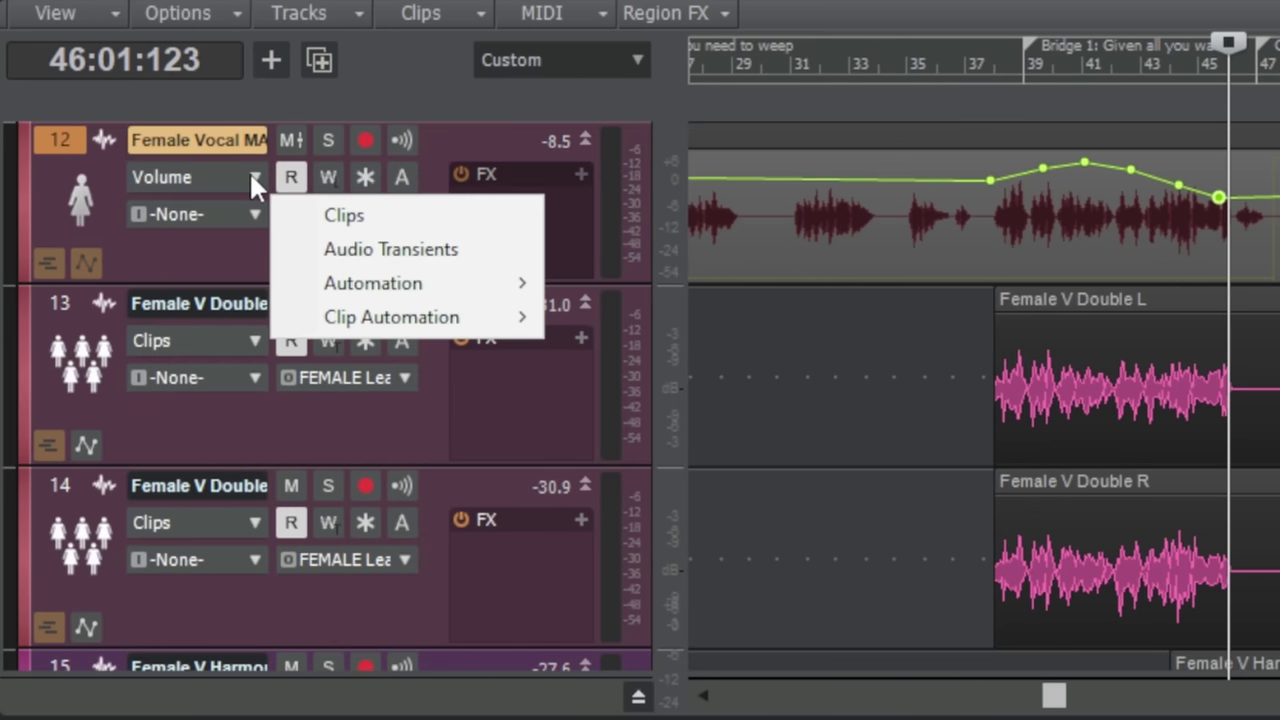
mouse_move(375, 290)
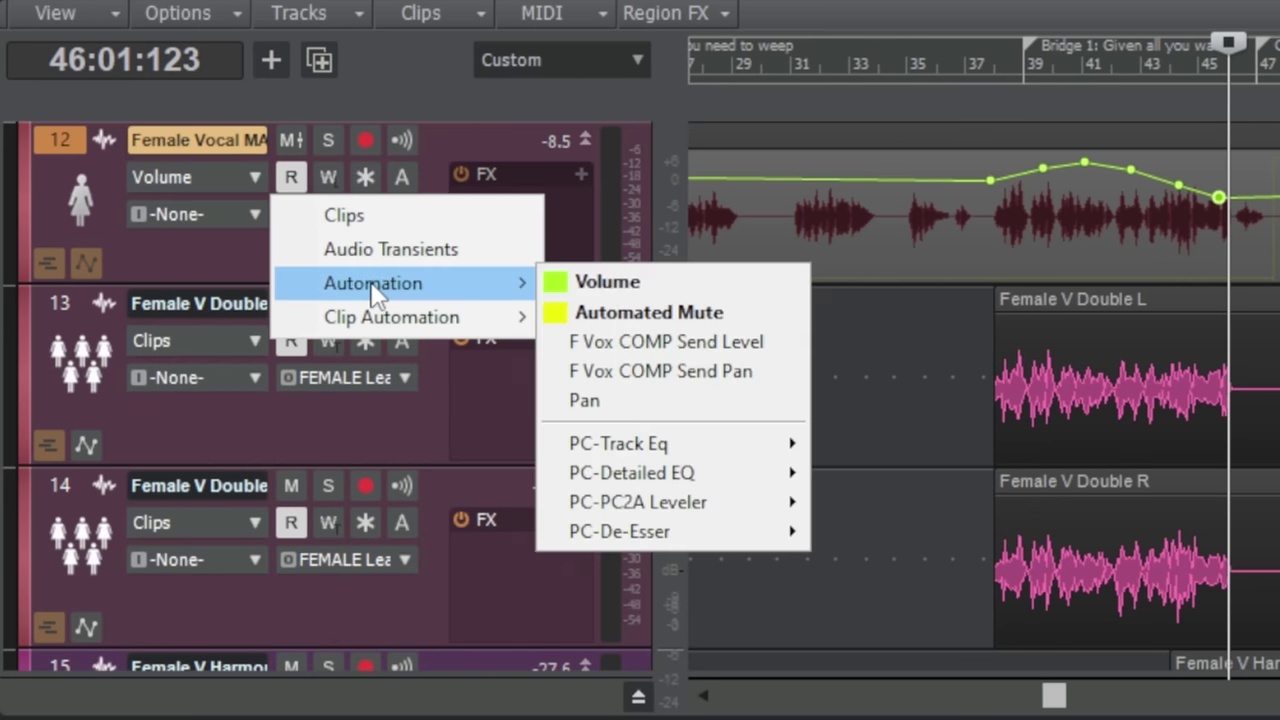
left_click(600, 401)
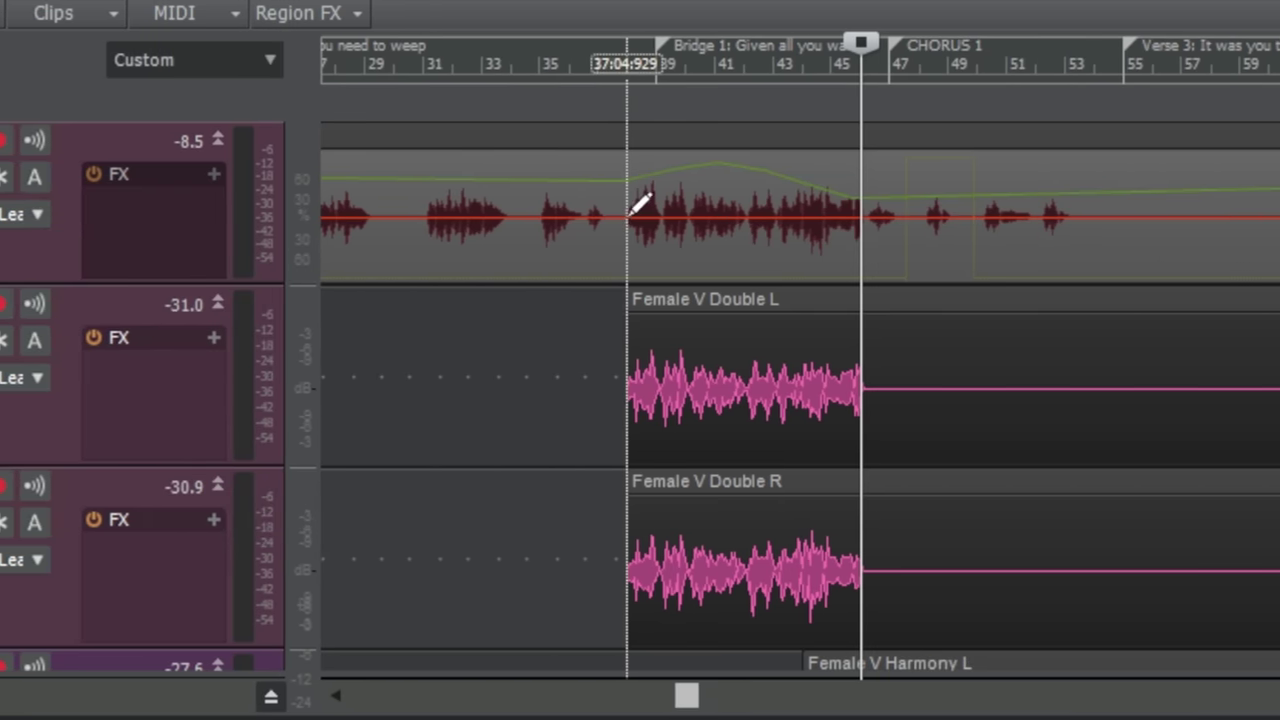
left_click_drag(1001, 217, 996, 237)
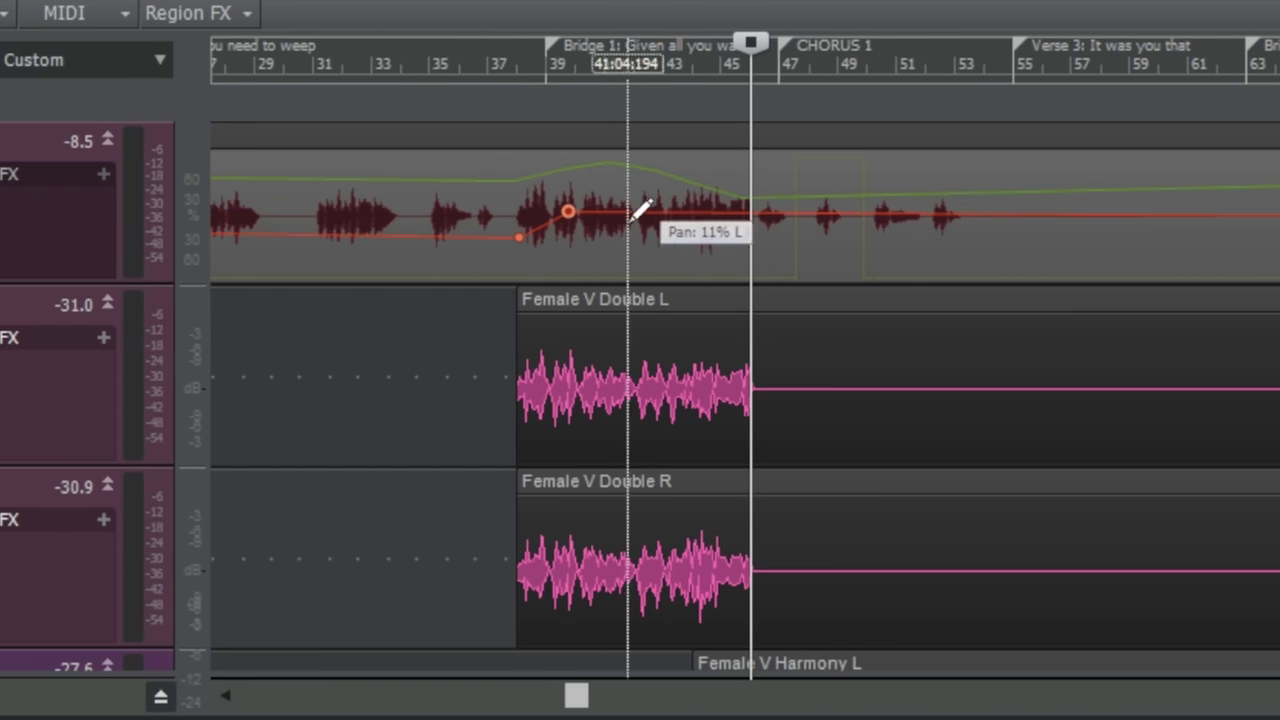
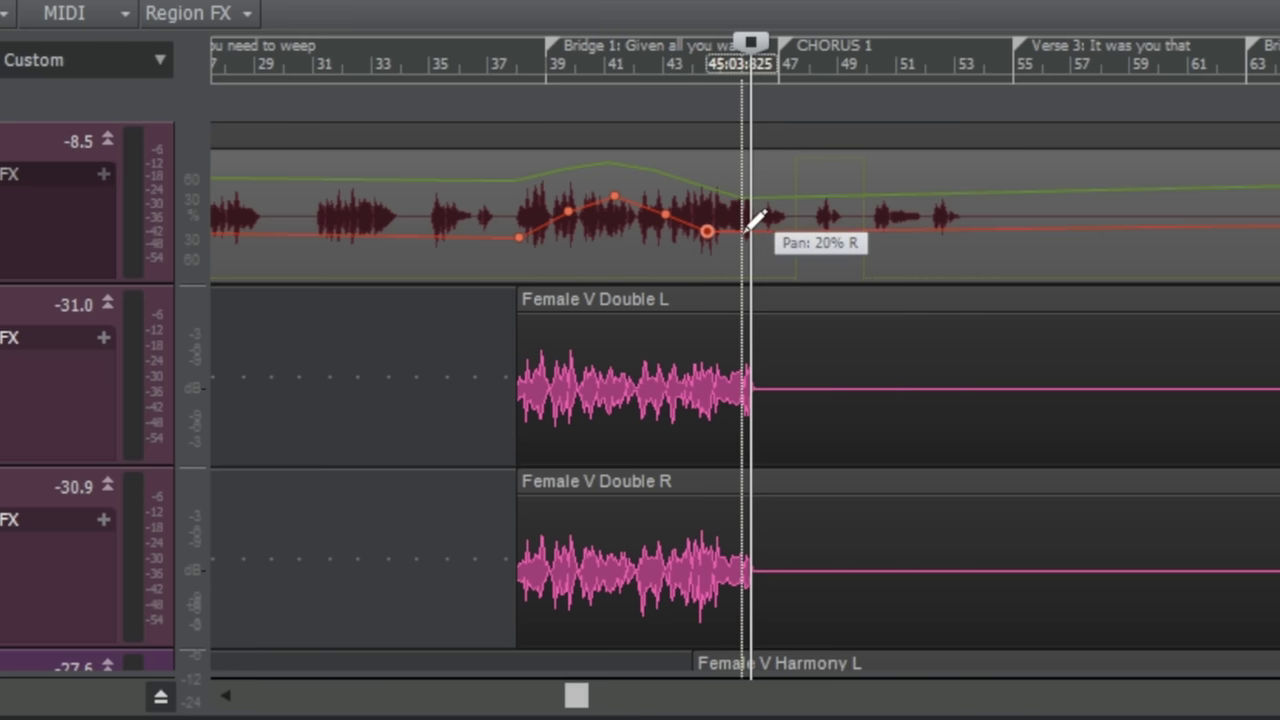
left_click_drag(746, 229, 746, 240)
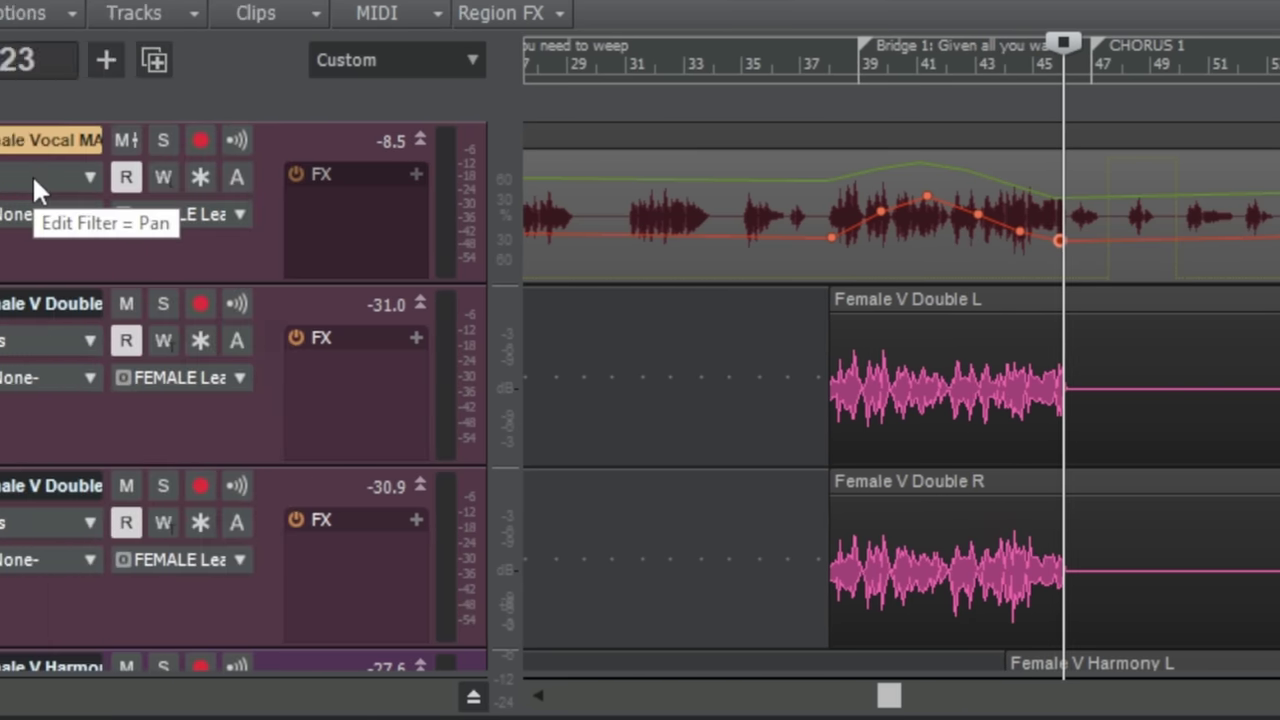
- Return the main female vocal to Volume automation and reshape its Bridge 1 nodes into a dip with its lowest point near measure 42
left_click(33, 177)
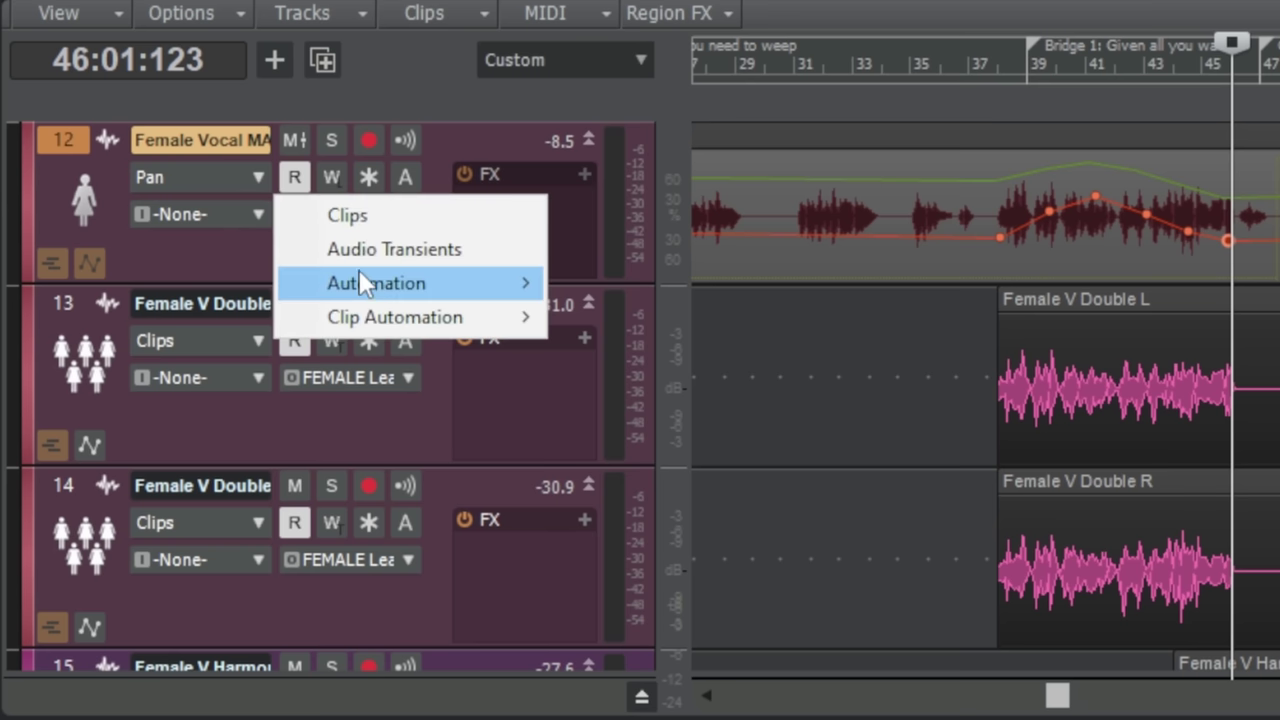
mouse_move(359, 272)
left_click(612, 280)
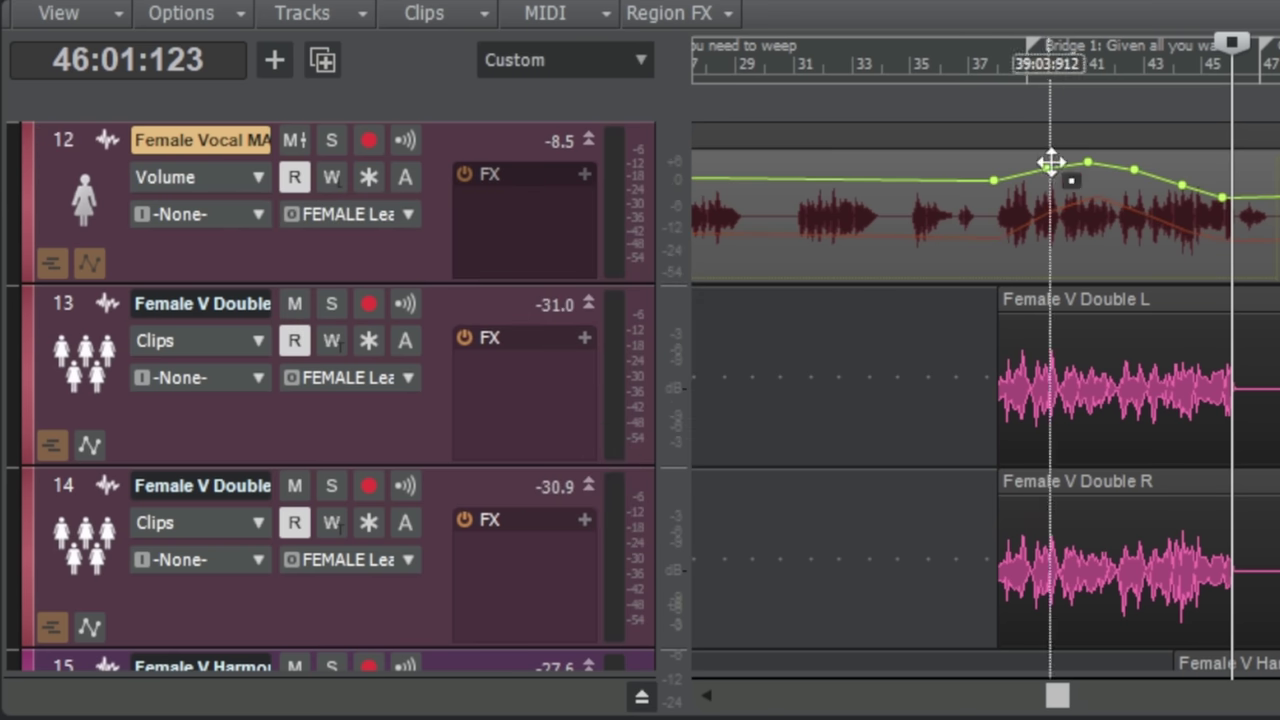
left_click_drag(1088, 170, 1040, 186)
left_click_drag(1131, 171, 1136, 204)
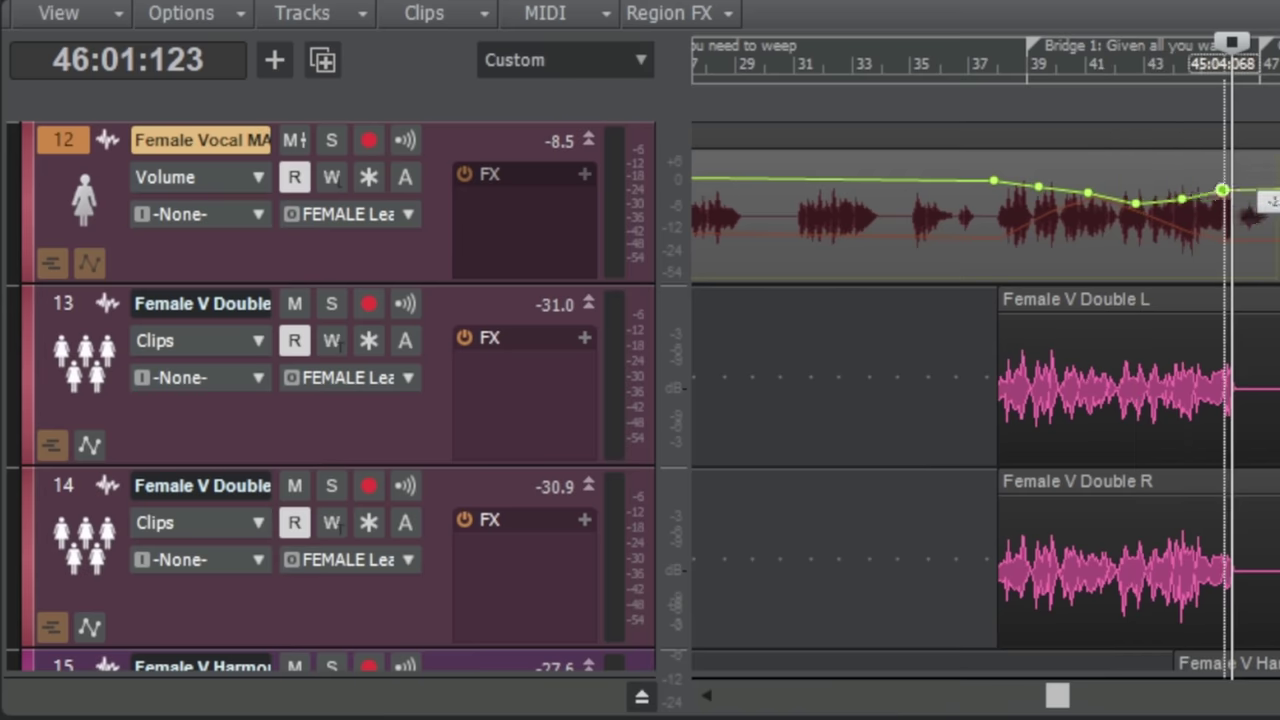
left_click_drag(1089, 193, 1089, 199)
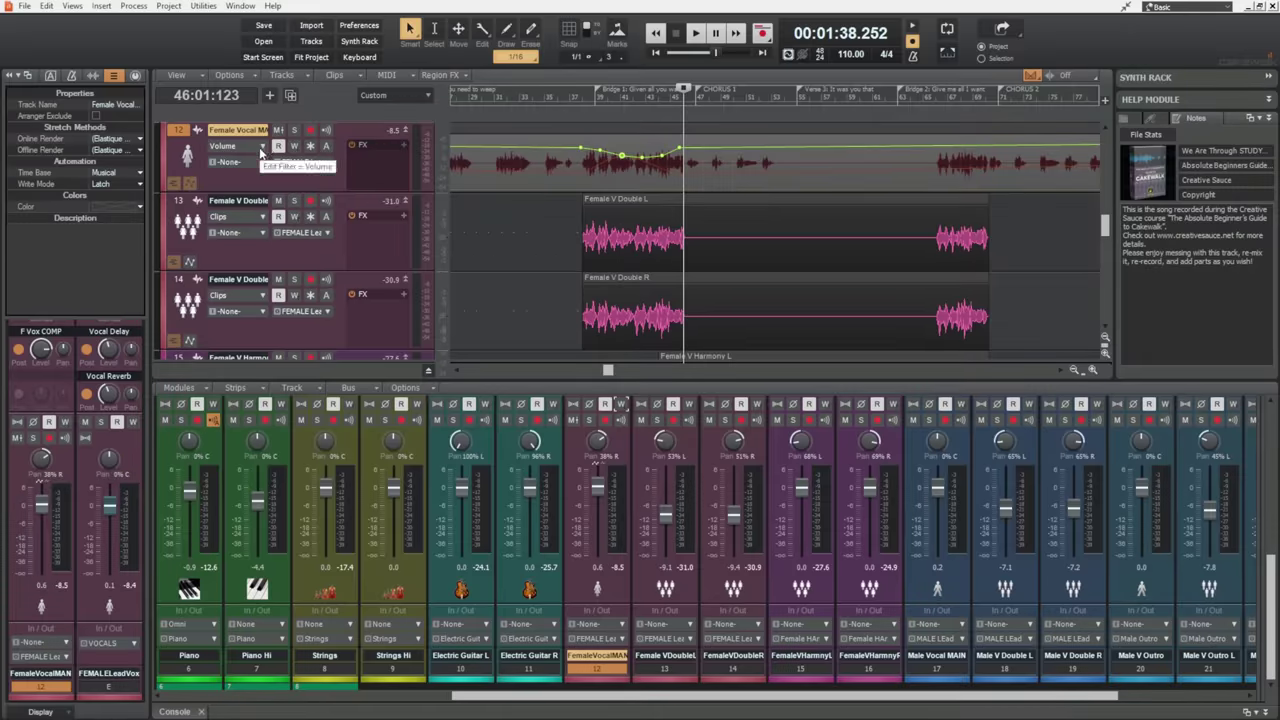
left_click(265, 147)
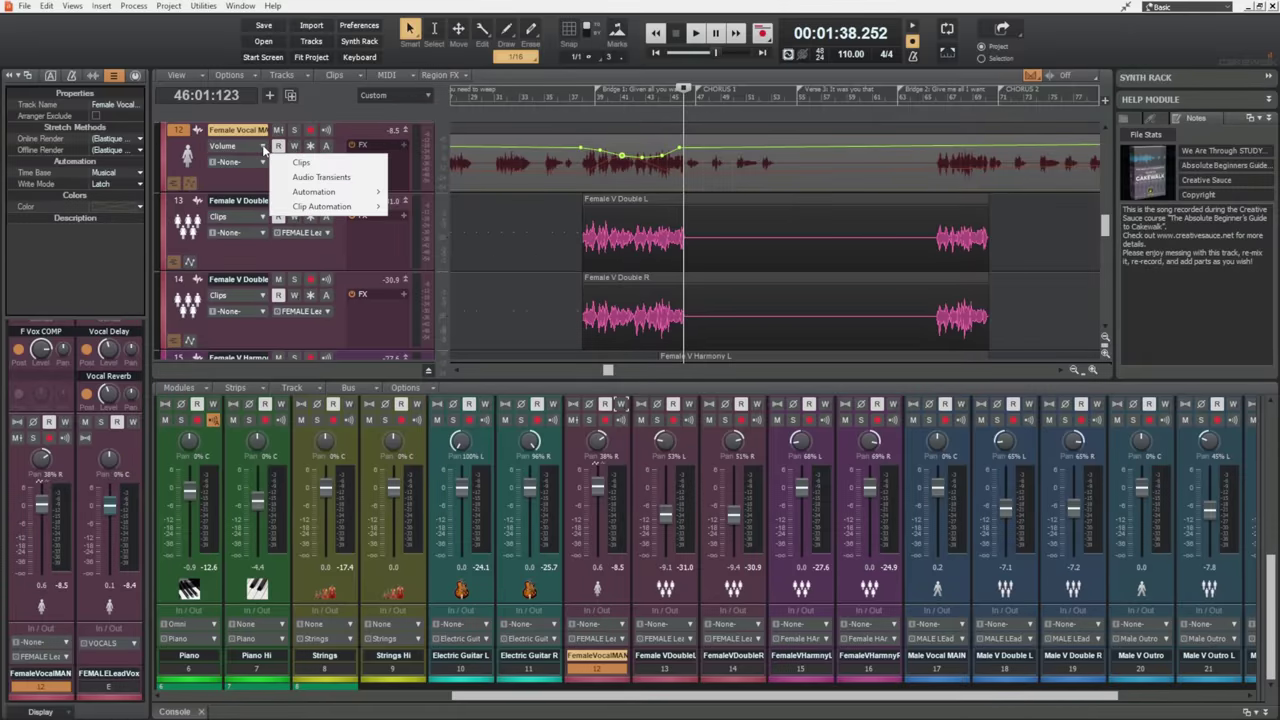
mouse_move(312, 197)
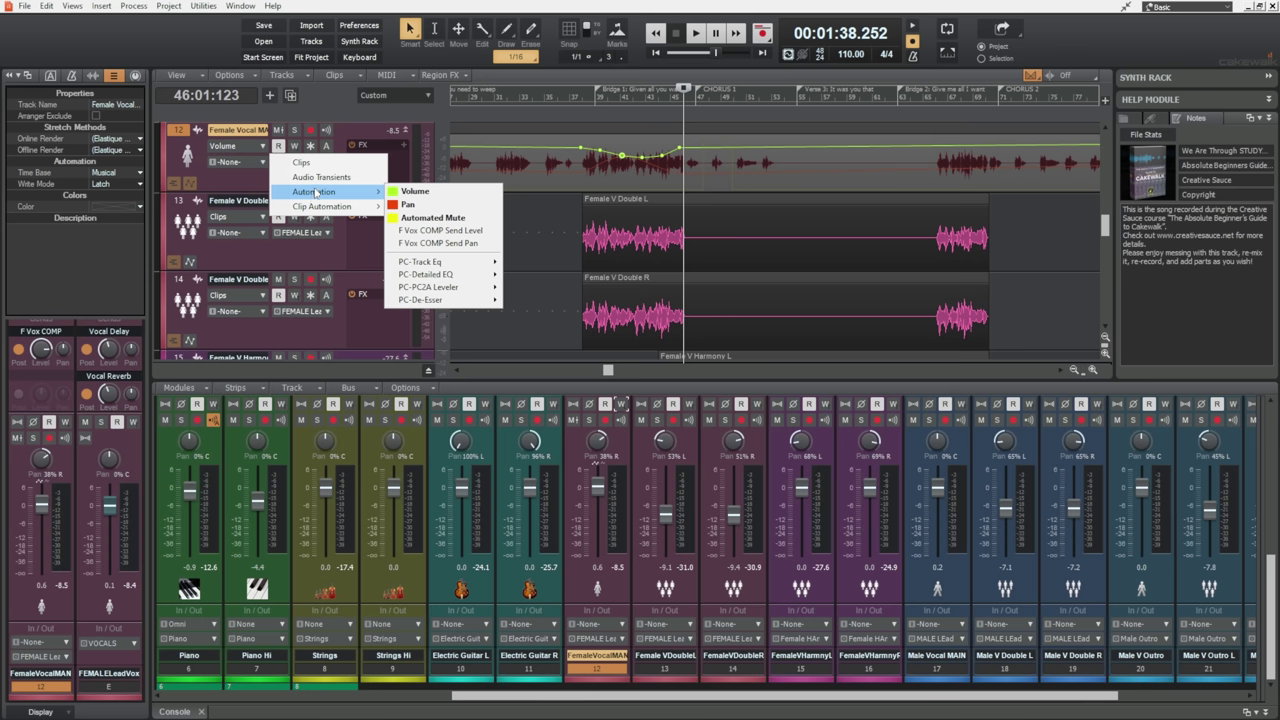
left_click(252, 181)
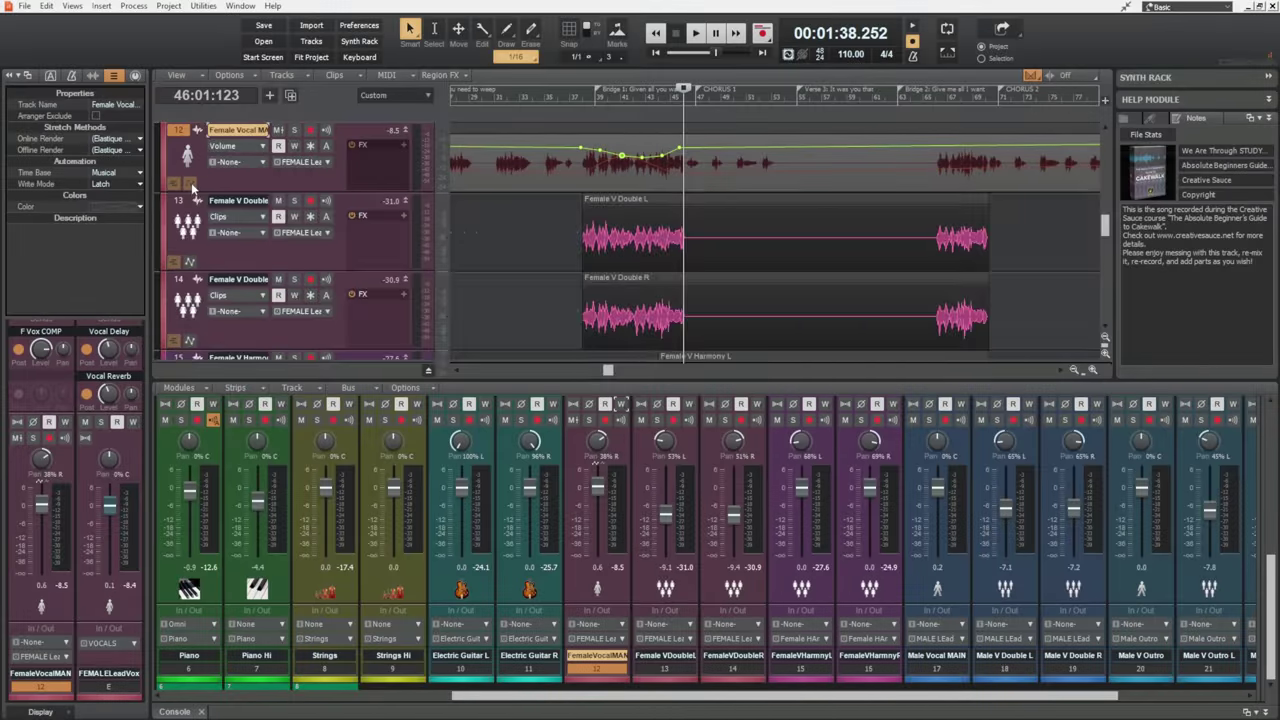
- Show the main female vocal's automation lanes, add two more lanes for Pan and Volume, and assign Volume to lane A3
left_click(190, 184)
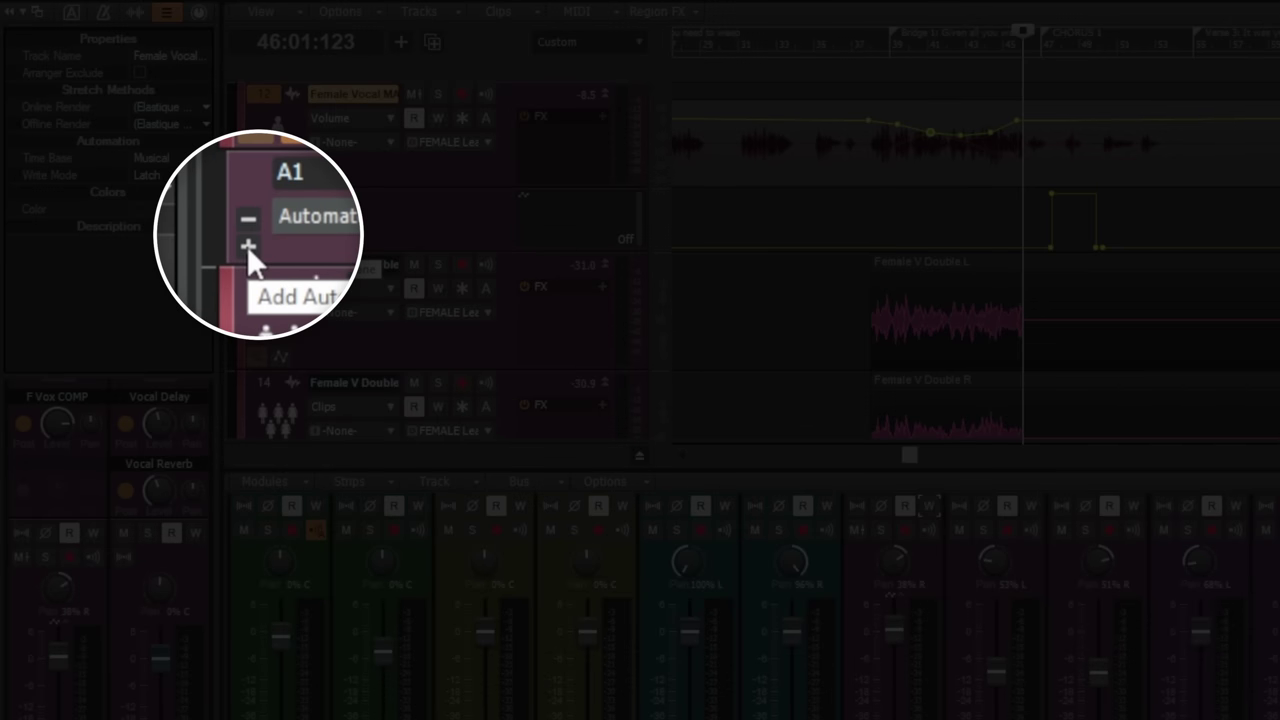
left_click(251, 243)
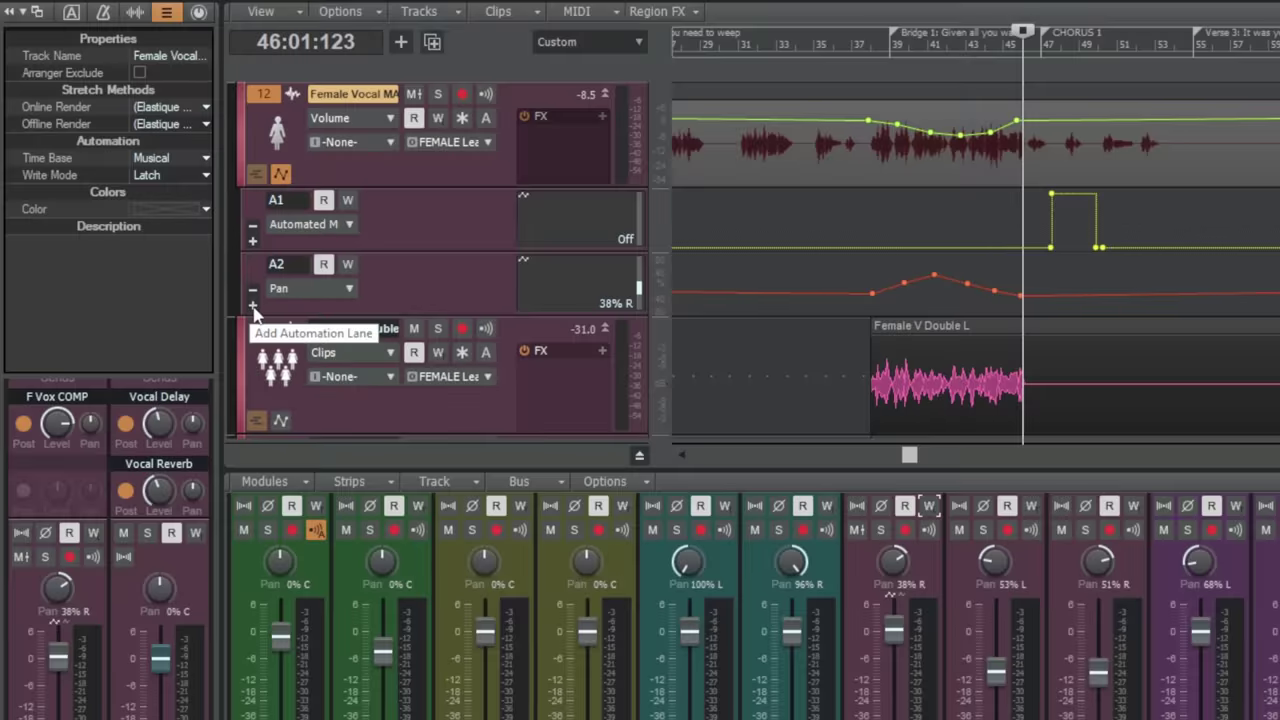
left_click(253, 306)
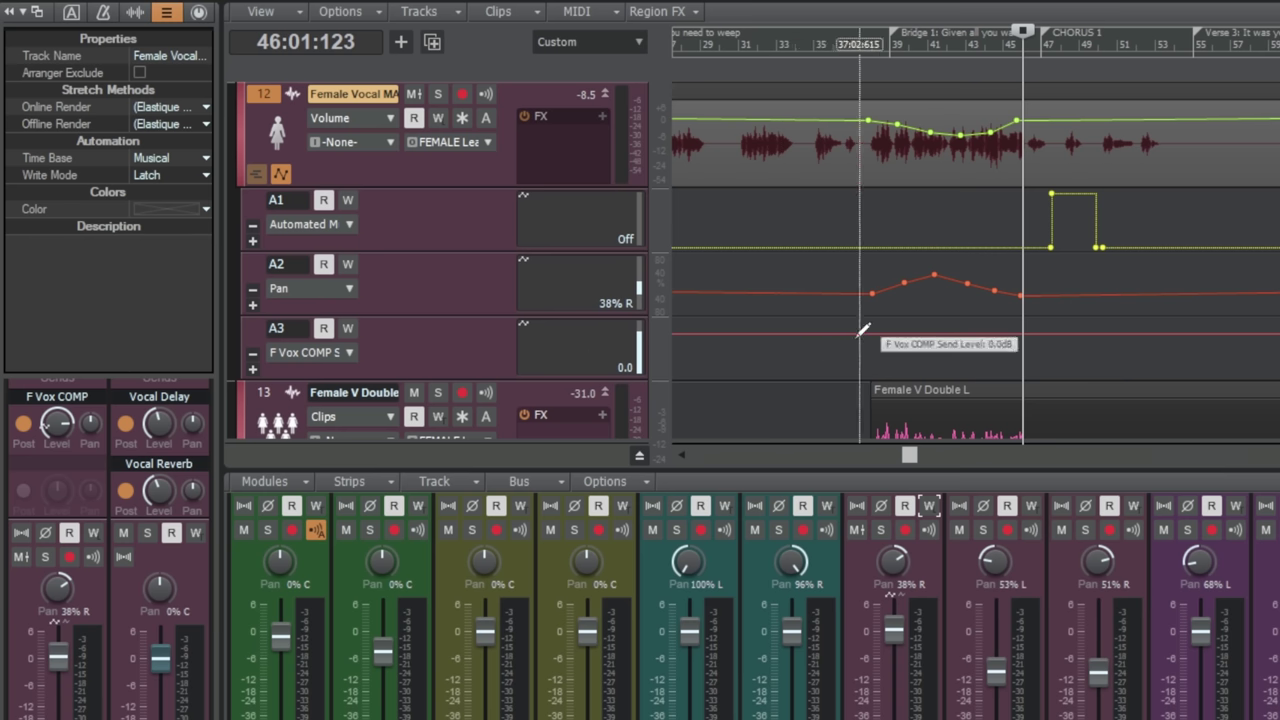
left_click(350, 354)
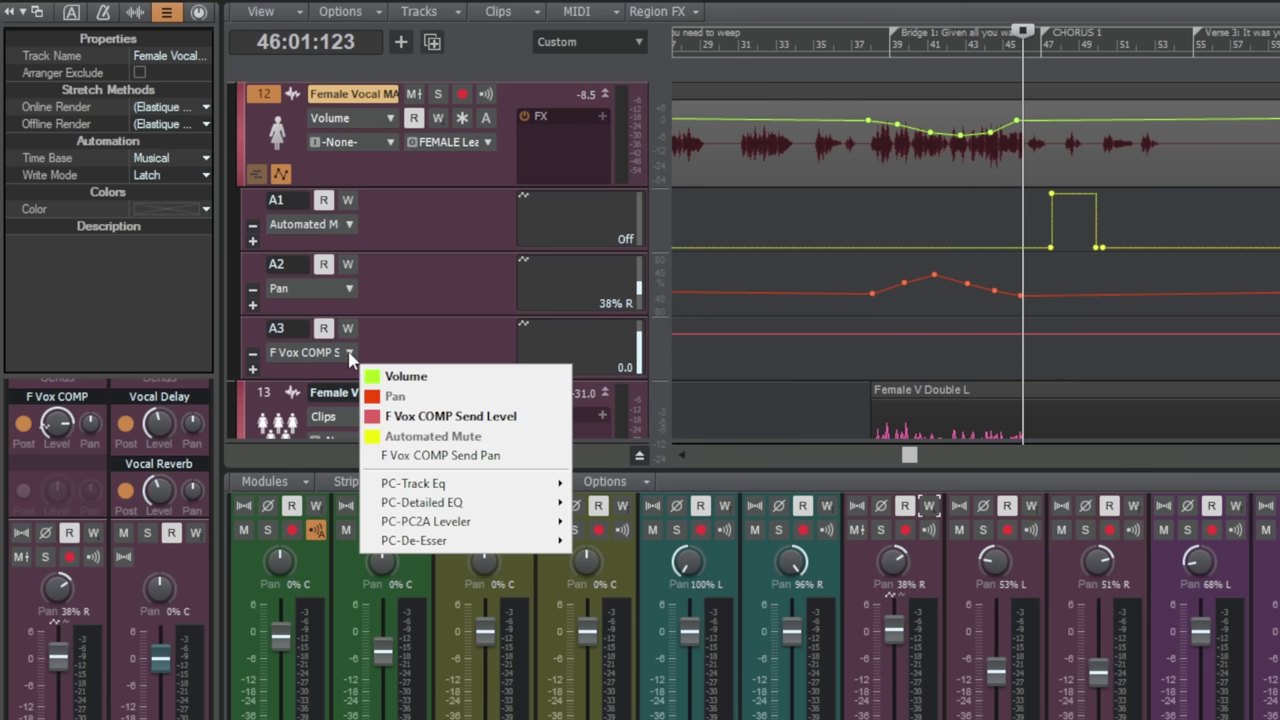
left_click(405, 376)
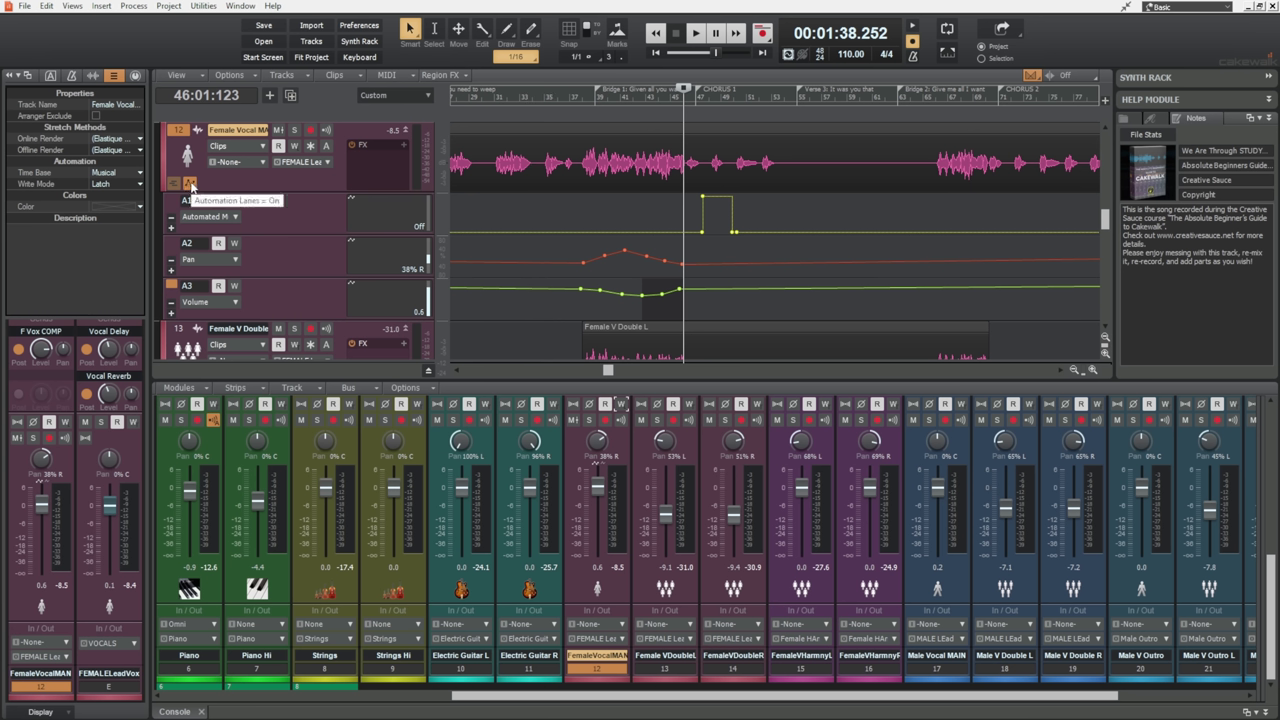
- Collapse and reopen the main female vocal's automation lanes, and shift the Pan lane's peak node slightly later and lower
left_click(191, 185)
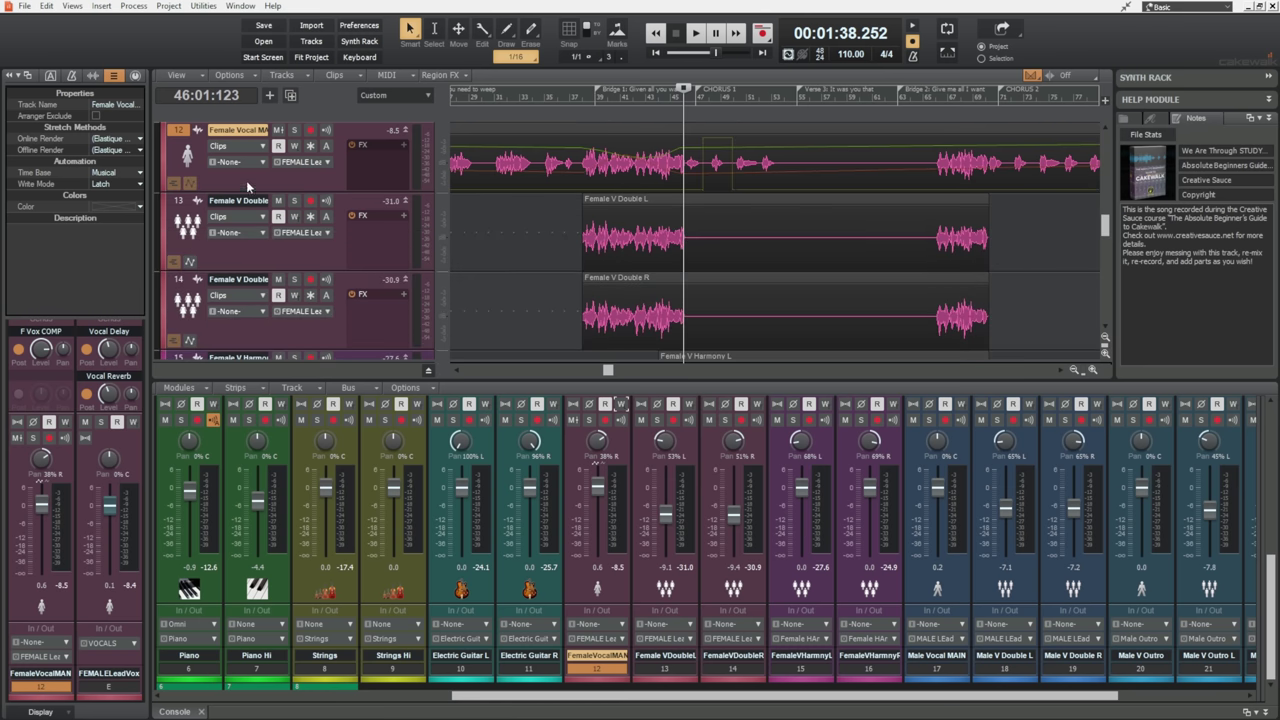
left_click(190, 184)
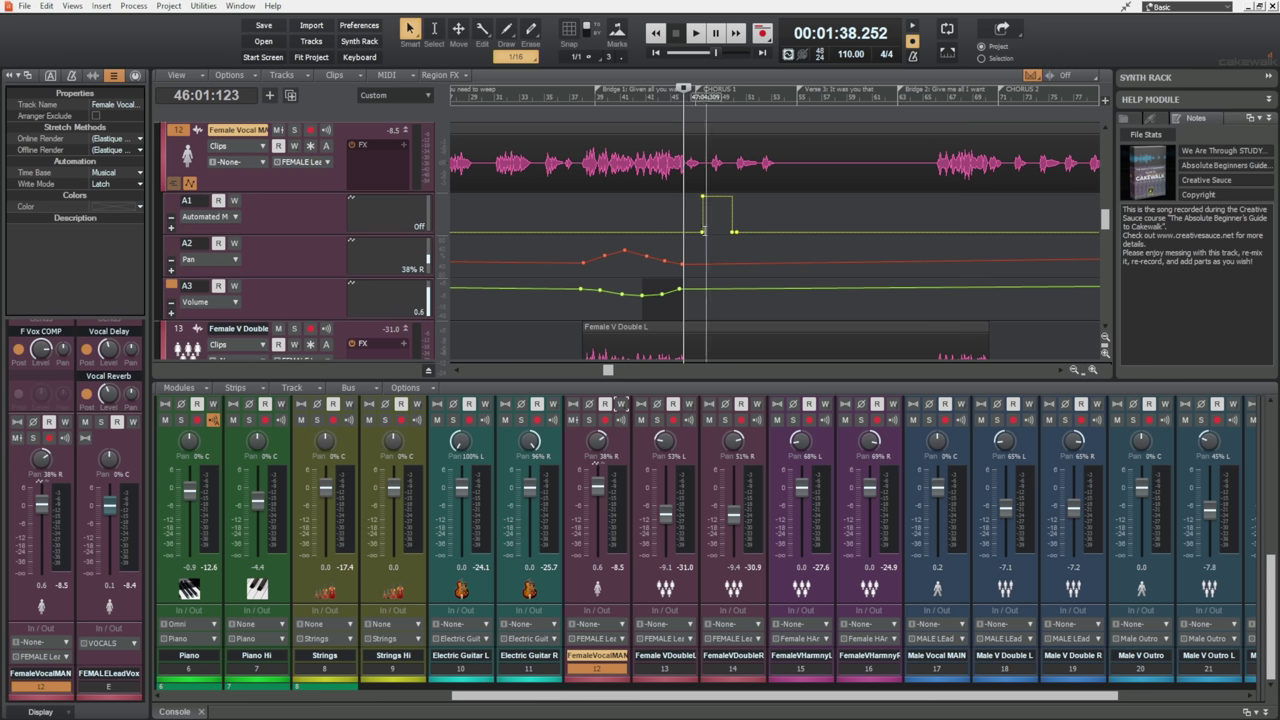
left_click_drag(623, 250, 627, 253)
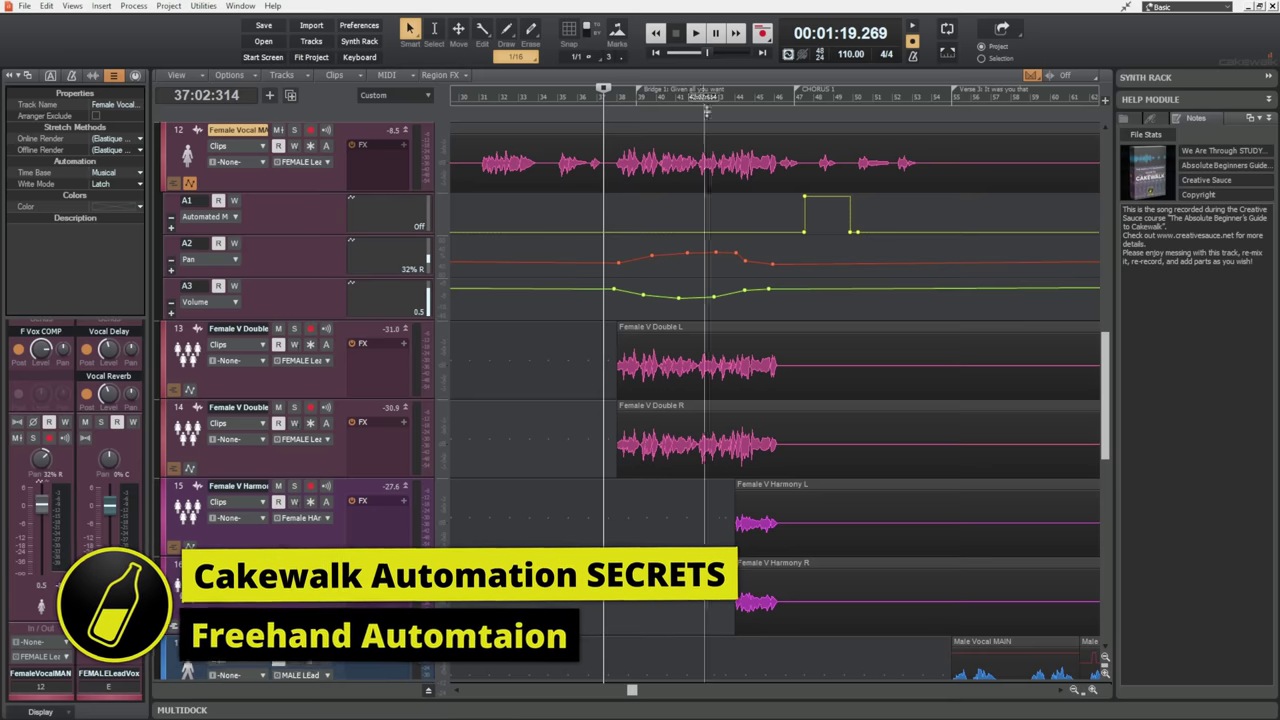
- Raise the Volume lane node after the dip's lowest point slightly, and redraw the volume curve freehand across Bridge 1
left_click(644, 297)
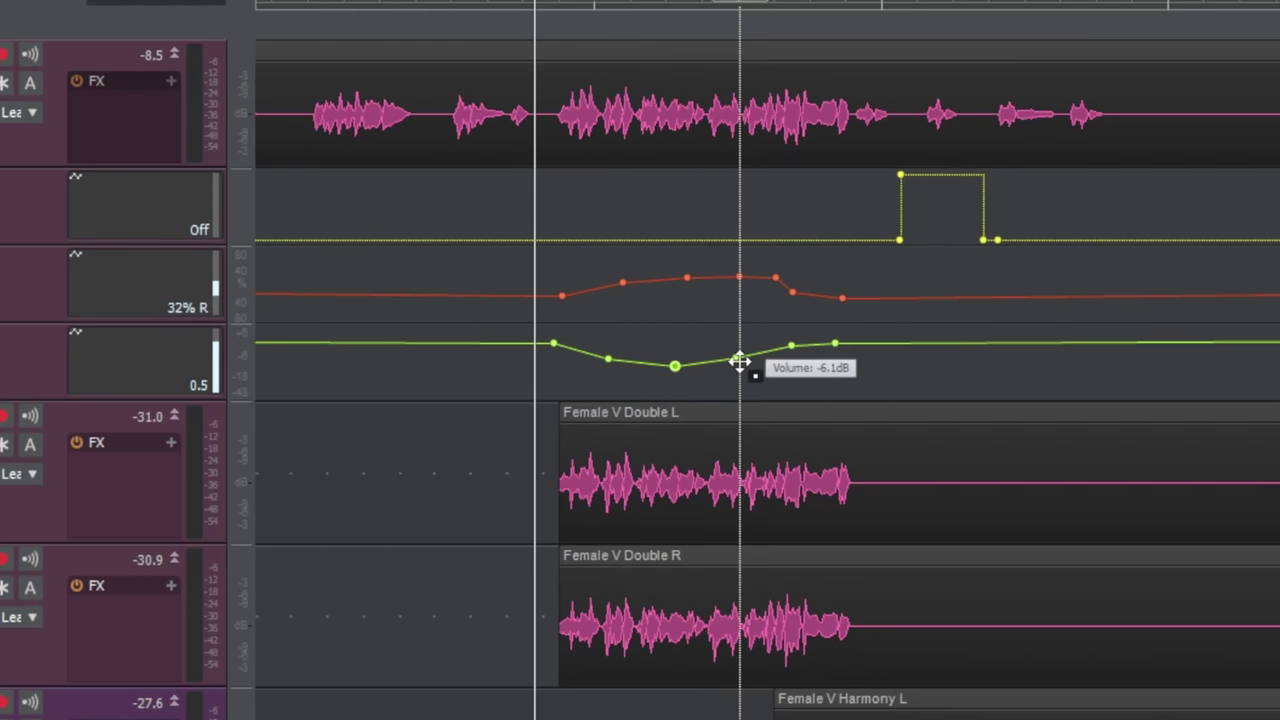
left_click_drag(723, 358, 724, 354)
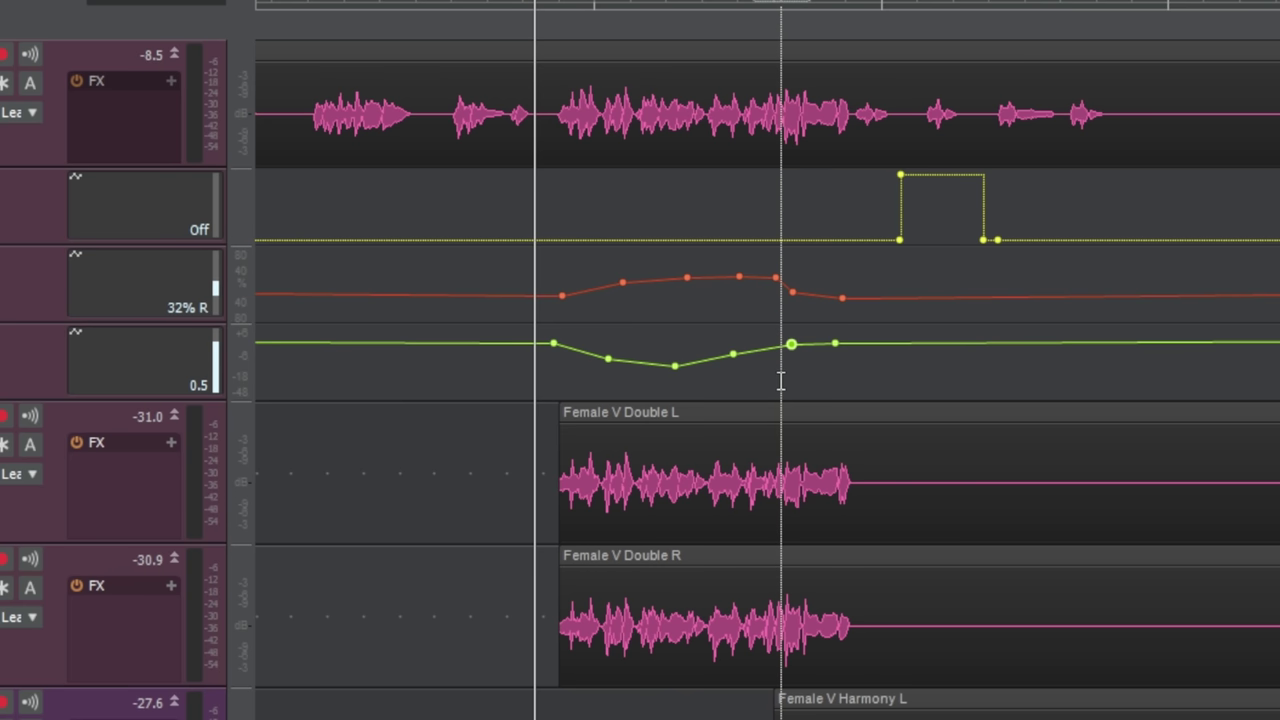
key("alt")
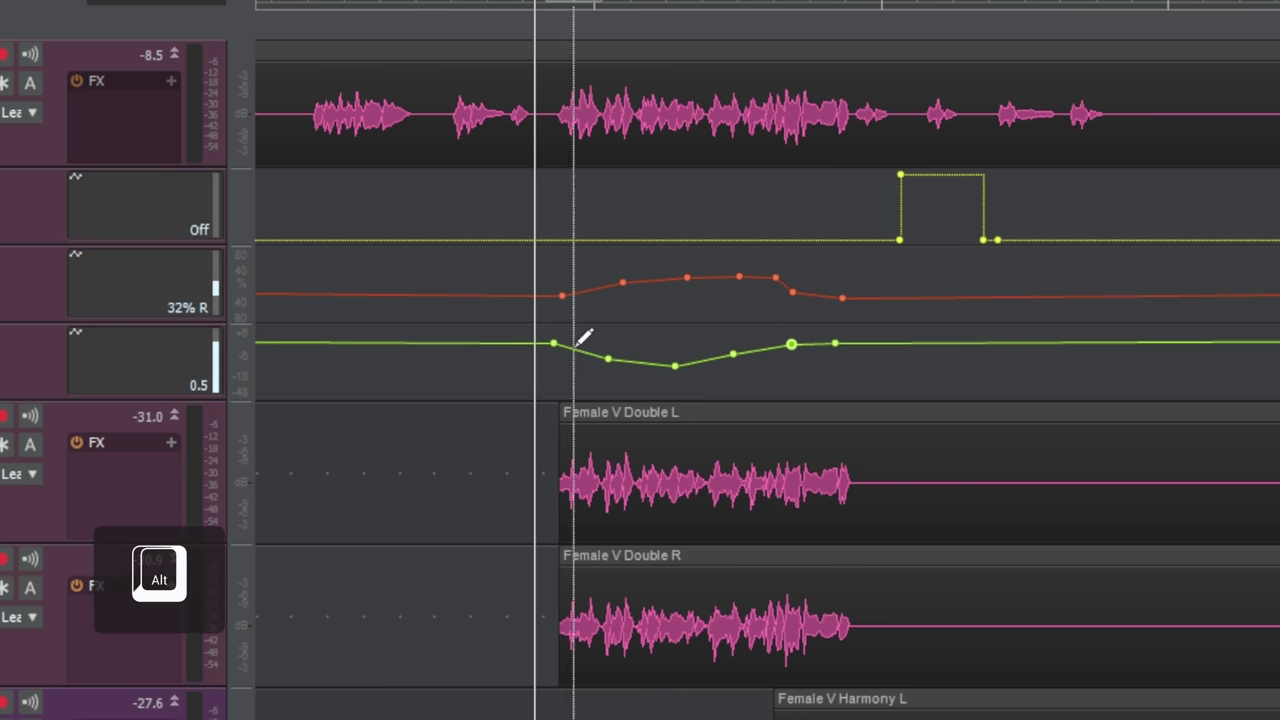
mouse_move(556, 343)
left_mouse_down()
mouse_move(626, 381)
mouse_move(703, 351)
mouse_move(763, 373)
mouse_move(842, 342)
left_mouse_up()
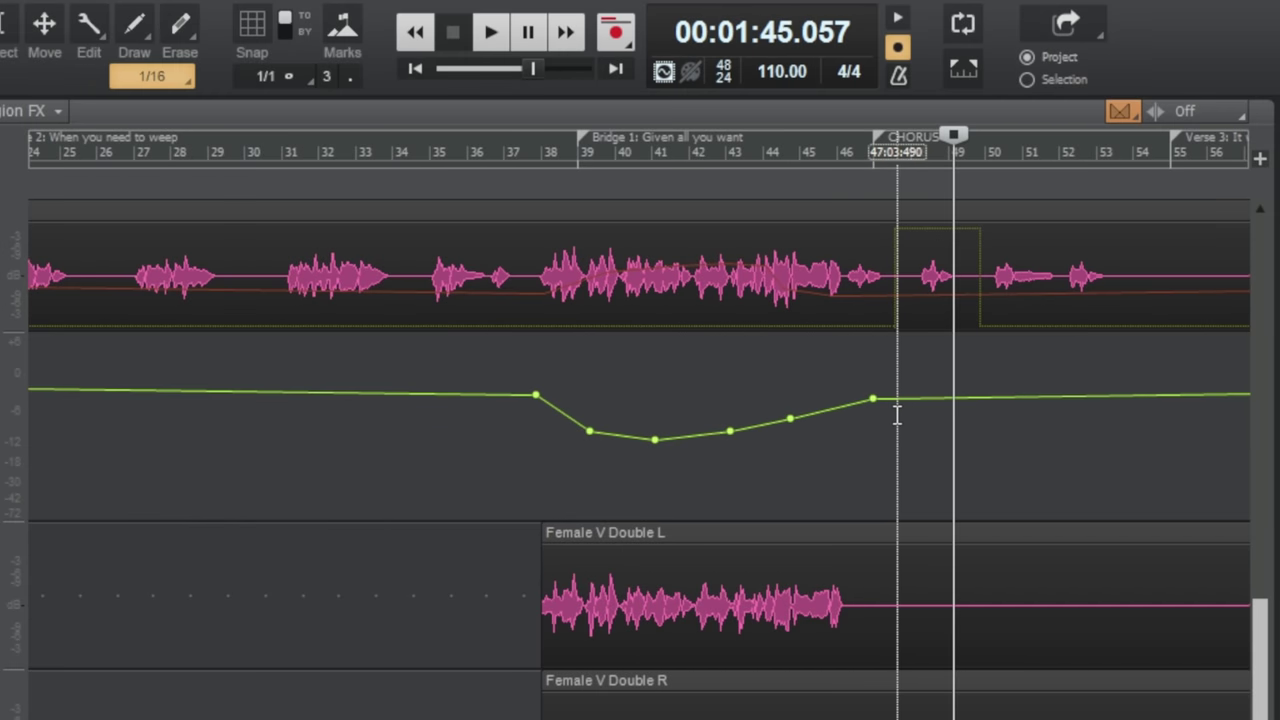
- Reposition the last volume node at -4.5 dB just before measure 47, constraining its movement to one axis
key("shift")
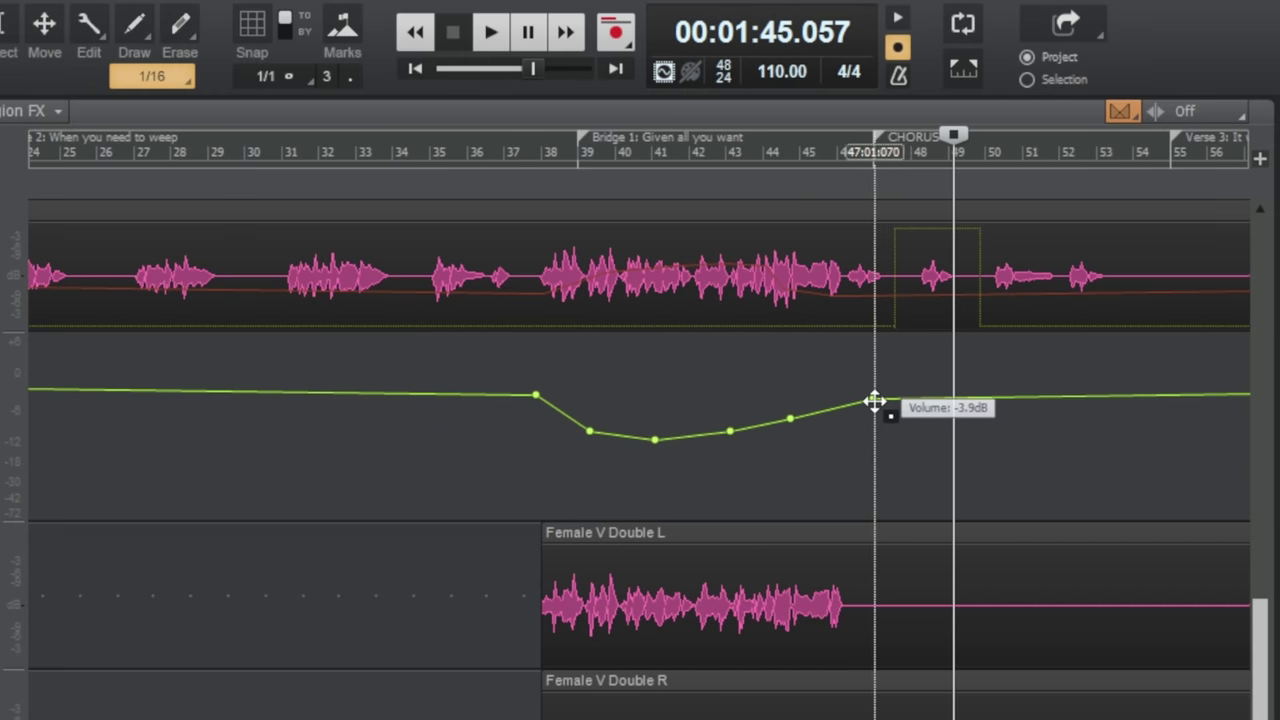
left_click_drag(874, 400, 904, 382)
left_click_drag(908, 392, 910, 404)
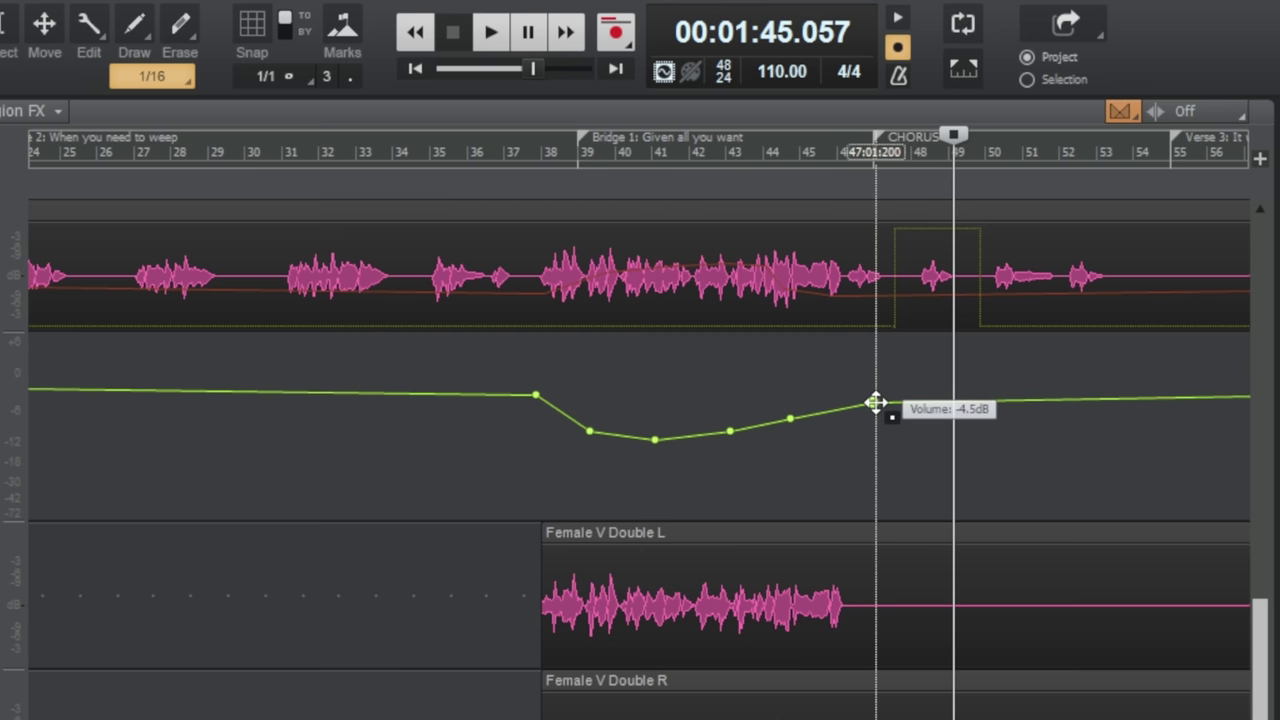
mouse_move(876, 403)
left_mouse_down()
mouse_move(847, 403)
mouse_move(930, 400)
mouse_move(843, 402)
mouse_move(920, 400)
mouse_move(846, 403)
mouse_move(864, 402)
left_mouse_up()
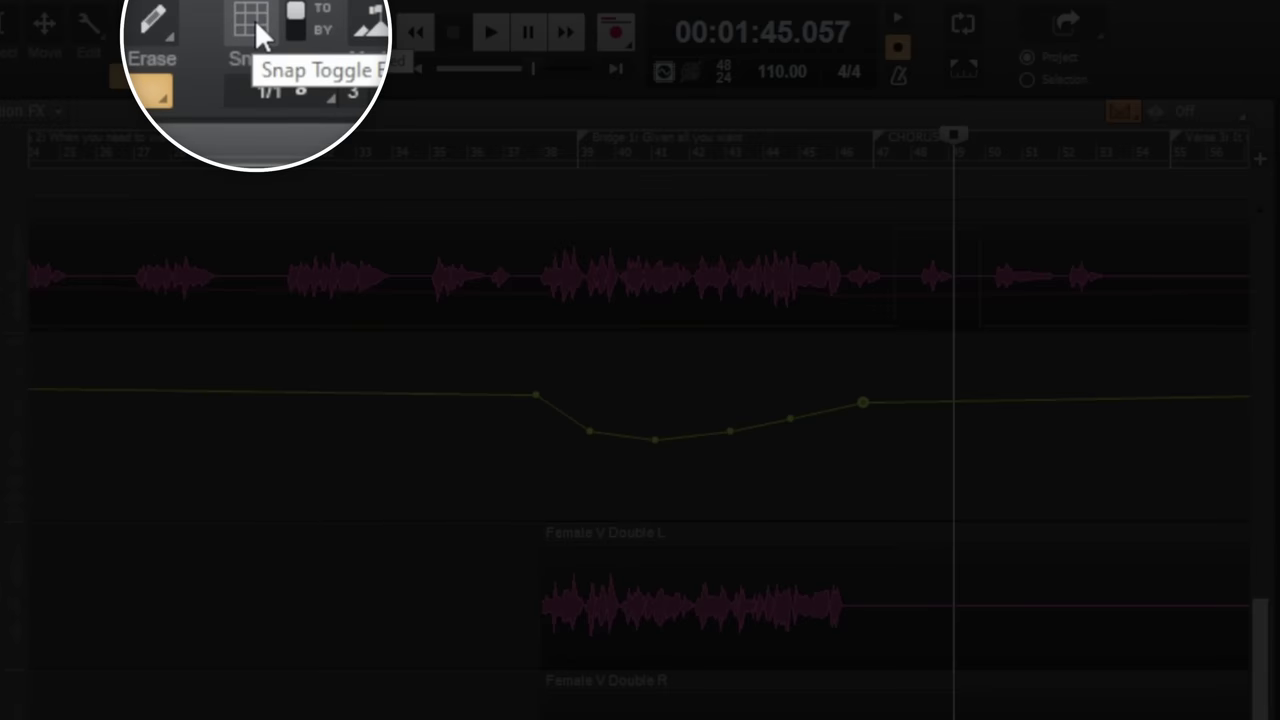
- Enable snapping at 1/1 resolution and snap the last volume node to 47:01:000
left_click(256, 30)
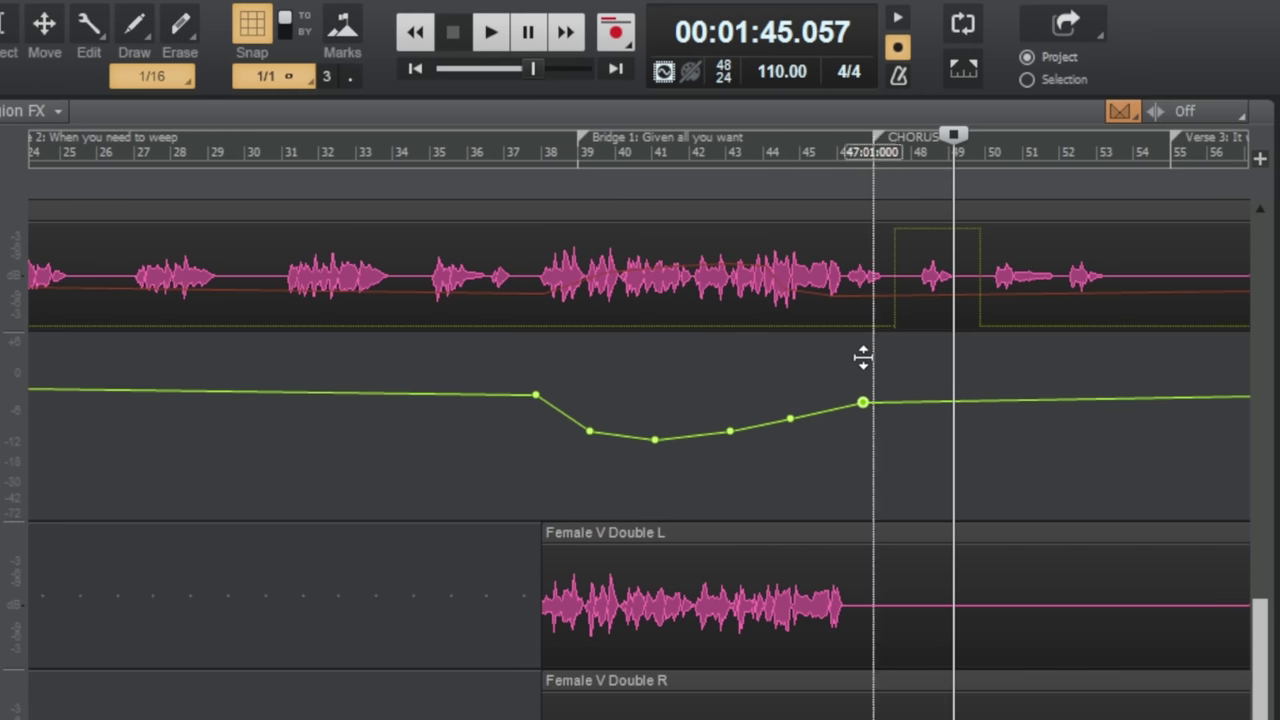
mouse_move(862, 403)
mouse_move(862, 403)
left_mouse_down()
mouse_move(1006, 401)
mouse_move(869, 403)
left_mouse_up()
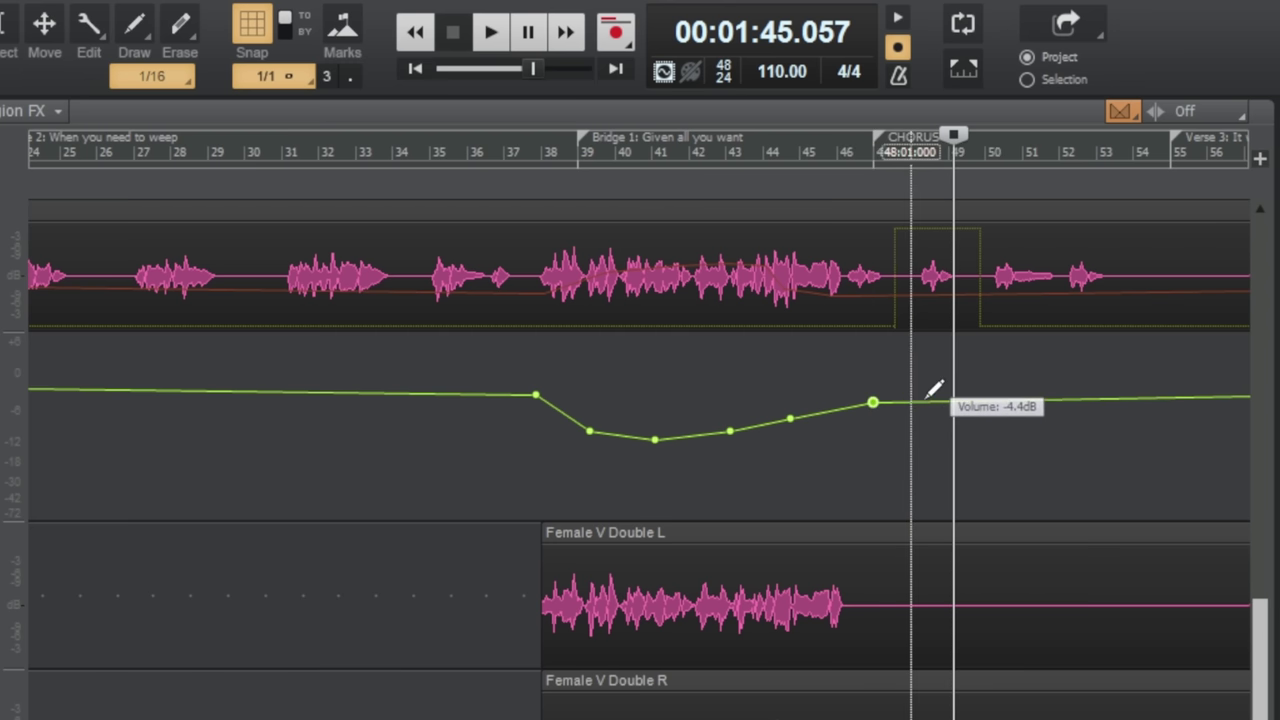
- Lower the volume node at 47:01:000 to -7.2 dB while keeping its time position
key("ctrl")
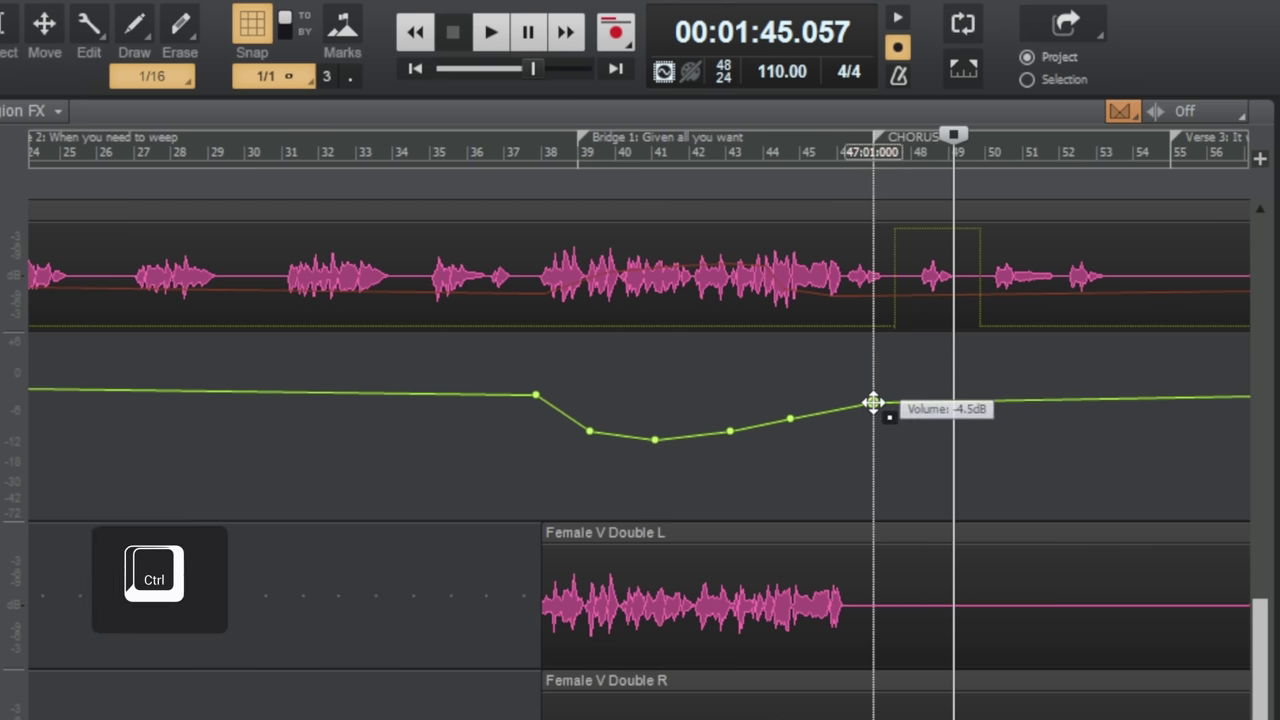
mouse_move(868, 404)
left_mouse_down()
mouse_move(872, 443)
mouse_move(872, 413)
left_mouse_up()
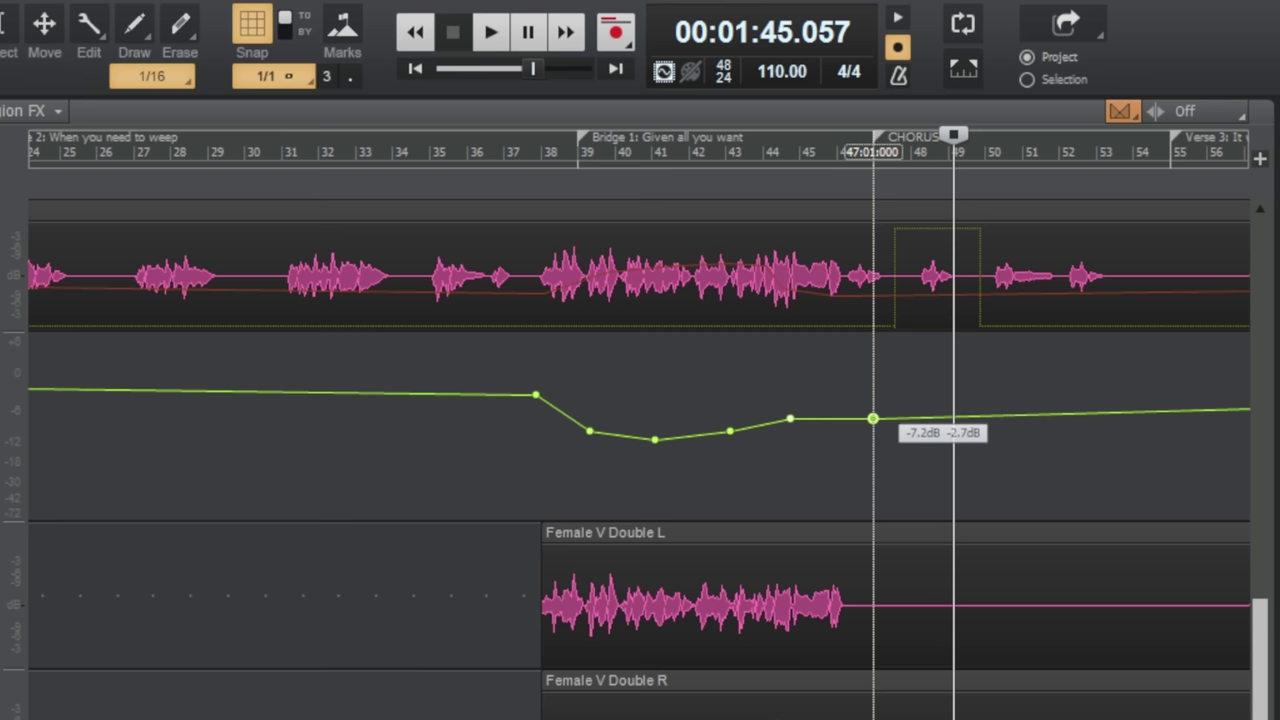
left_click_drag(872, 418, 872, 418)
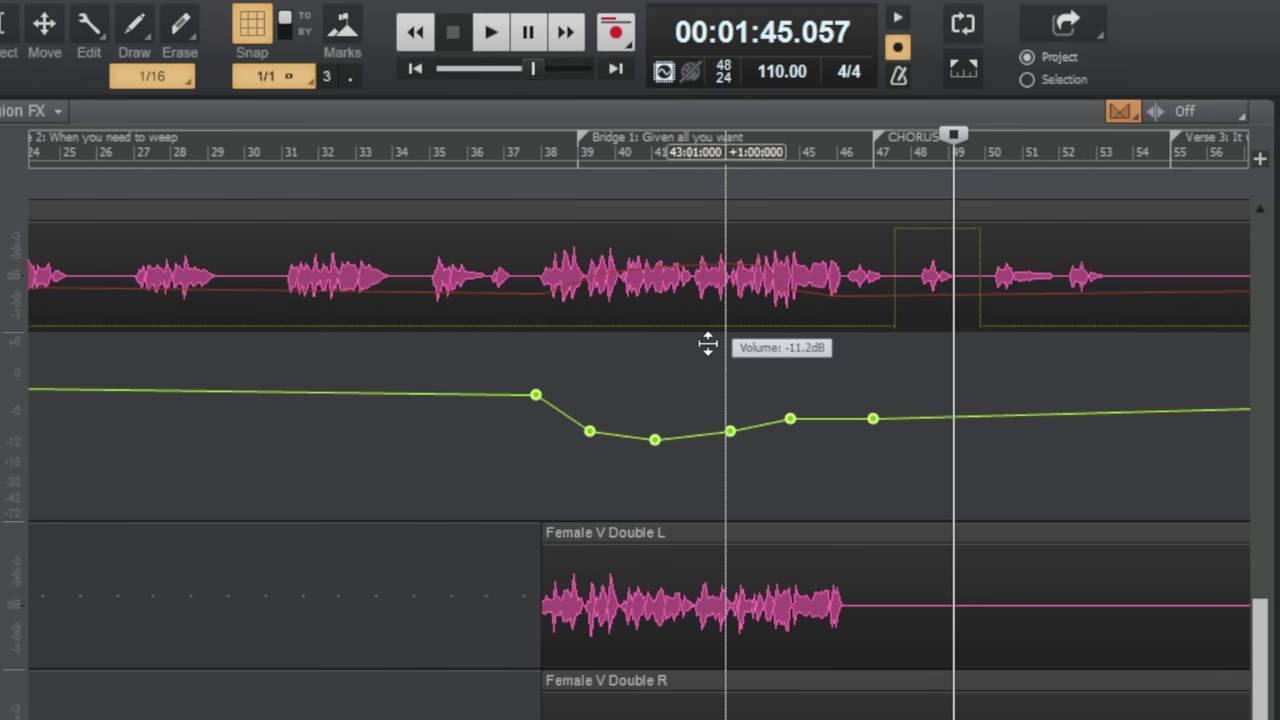
- Lower the main vocal's entire volume envelope slightly, and adjust the levels of the nodes between about measures 42 and 49 together as a group
mouse_move(708, 344)
left_mouse_down()
mouse_move(708, 401)
mouse_move(725, 225)
mouse_move(730, 351)
left_mouse_up()
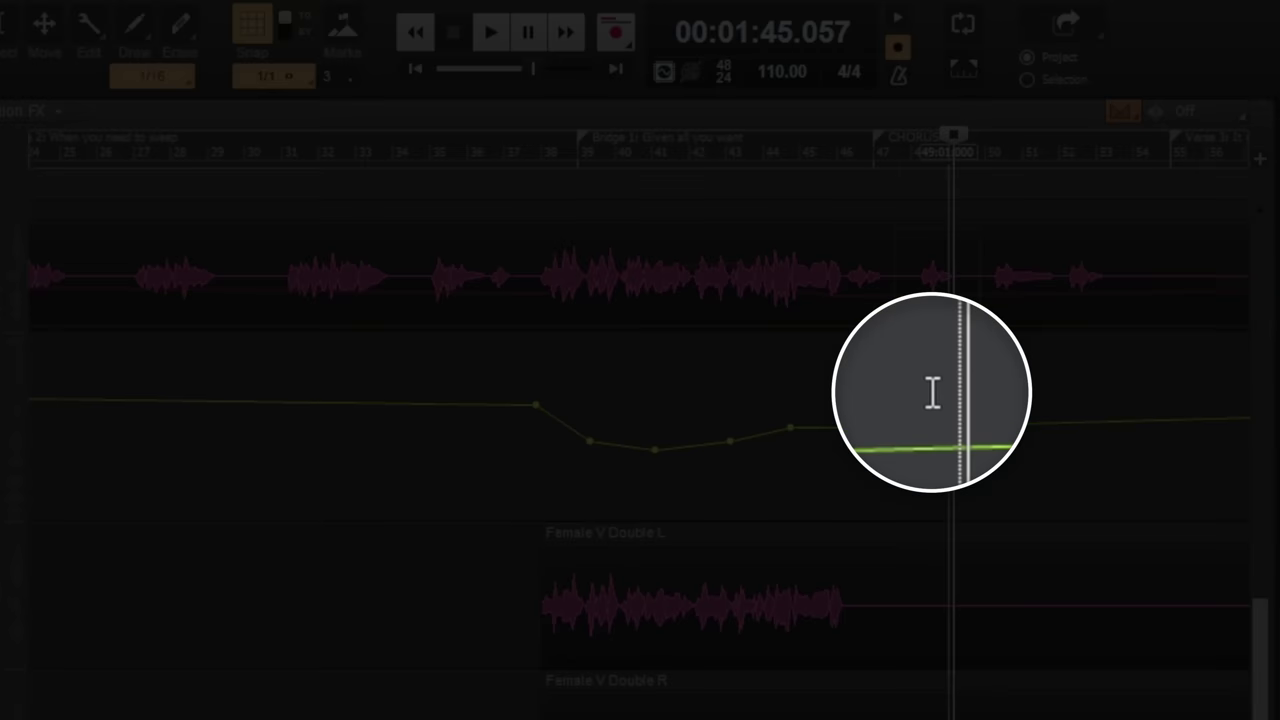
left_click_drag(932, 405, 697, 428)
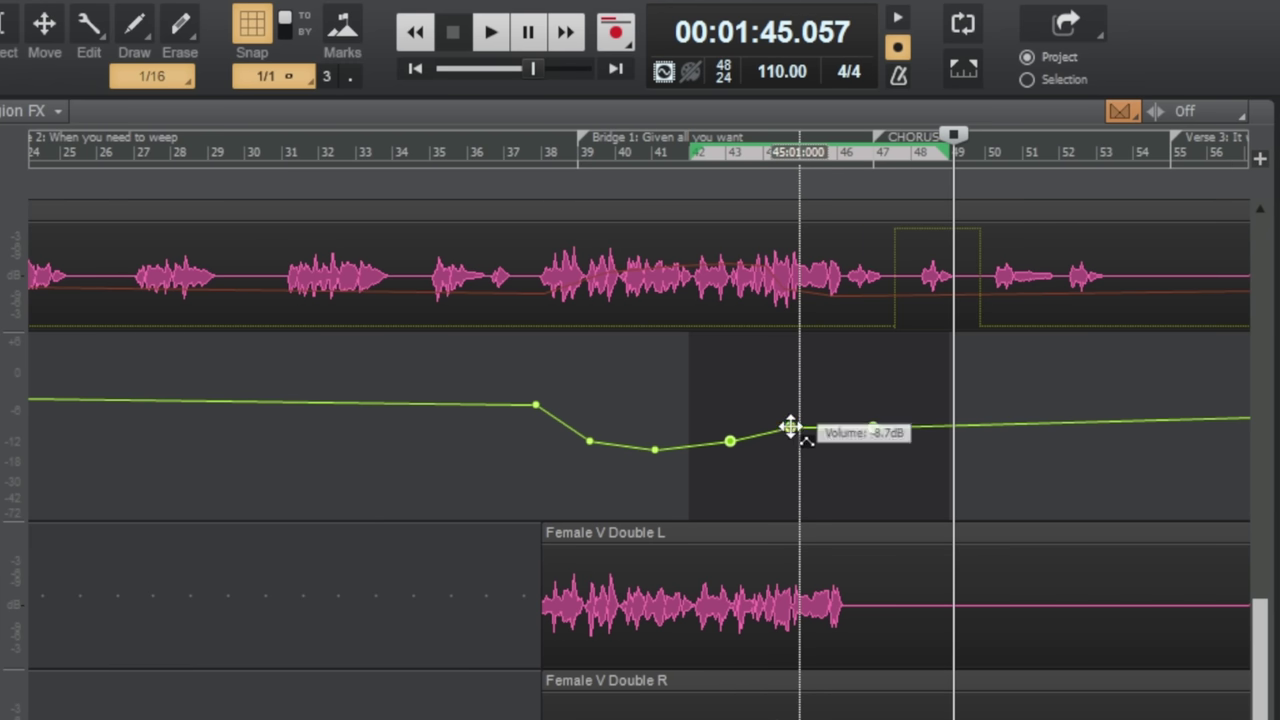
left_click_drag(794, 429, 799, 384)
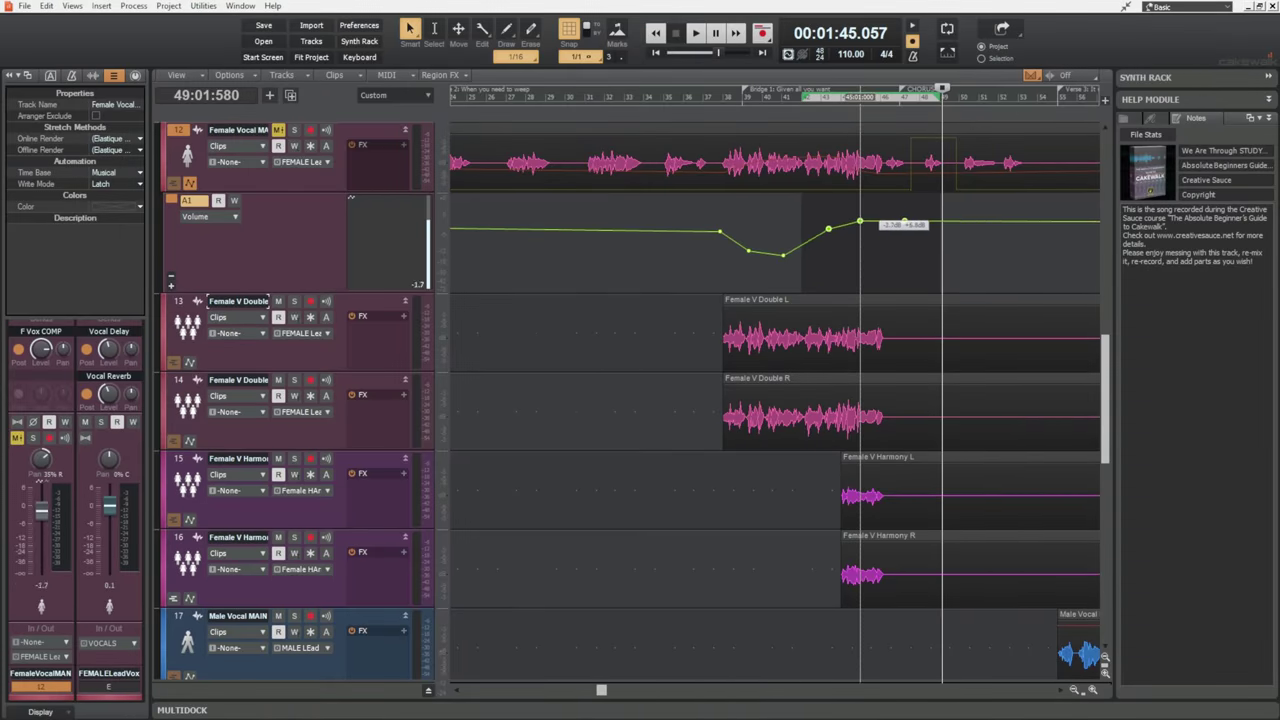
mouse_move(860, 221)
left_mouse_down()
mouse_move(880, 262)
mouse_move(880, 221)
mouse_move(840, 232)
mouse_move(868, 231)
left_mouse_up()
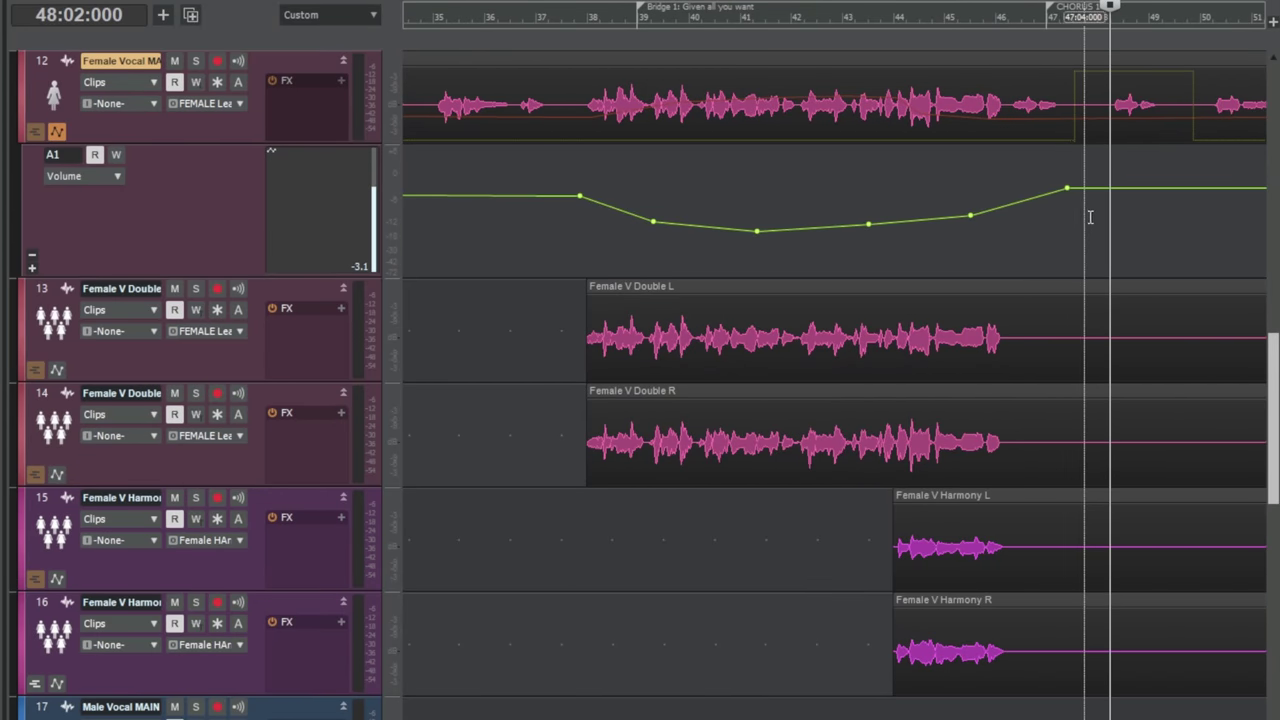
- Copy the main vocal's volume automation between 37:03:000 and 47:04:000 and paste it on the same lane at 55:01:000
left_click_drag(1084, 218, 559, 250)
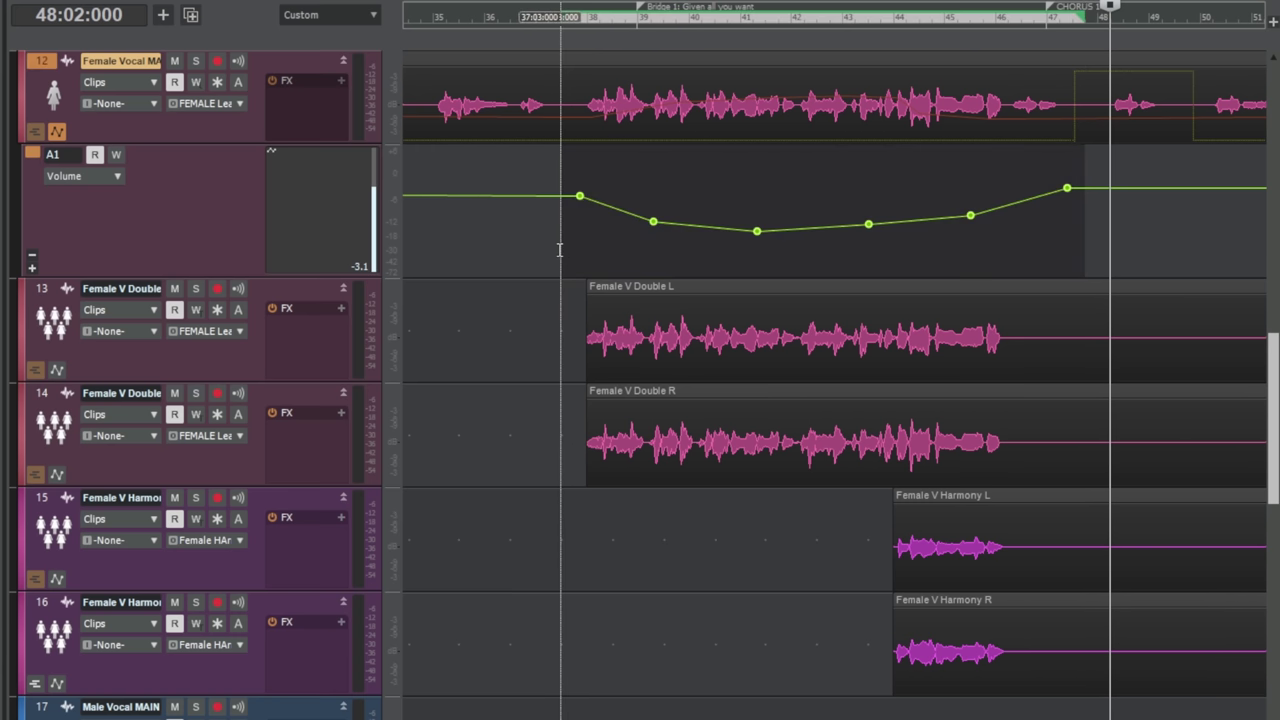
key("ctrl+c")
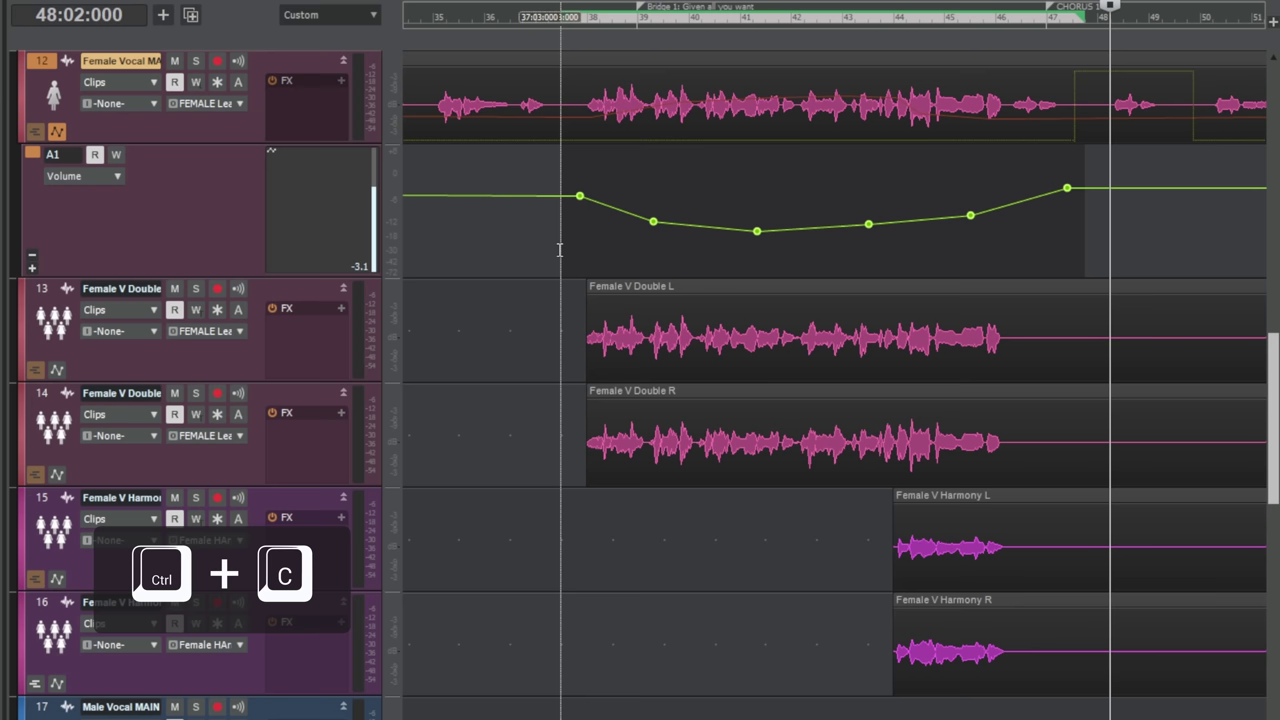
scroll(700, 250, "right", 5)
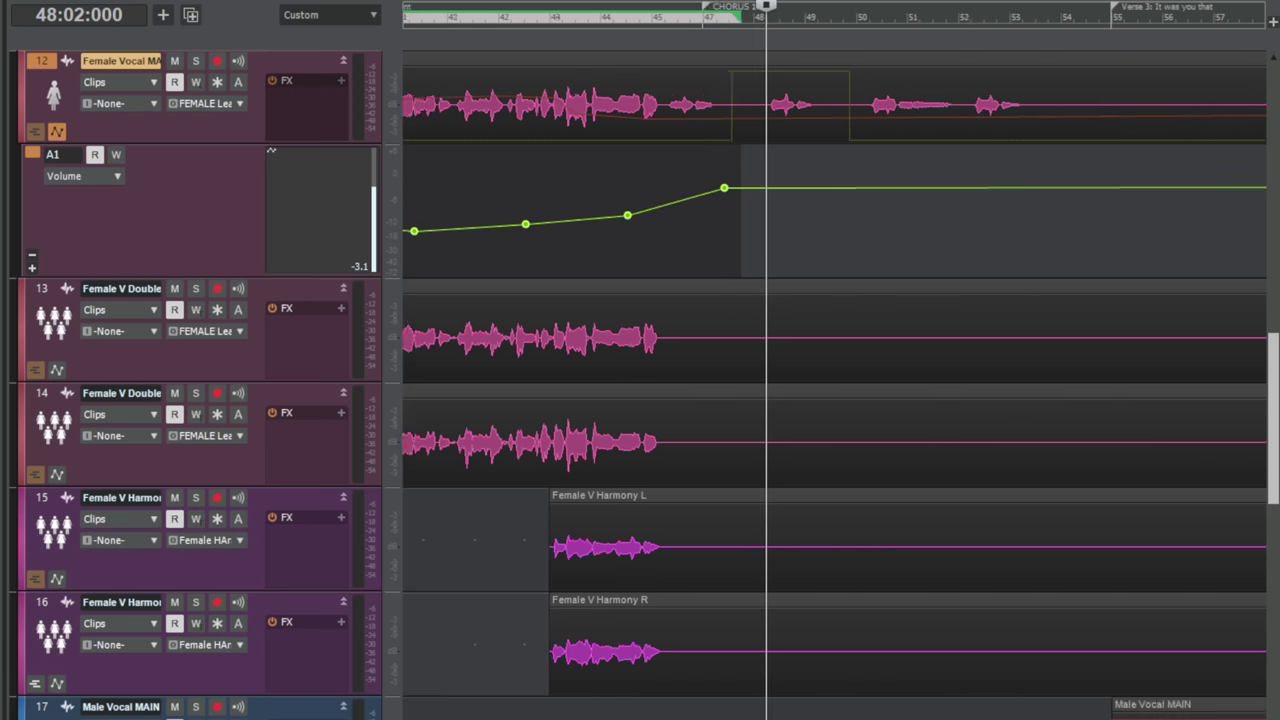
scroll(700, 250, "right", 4)
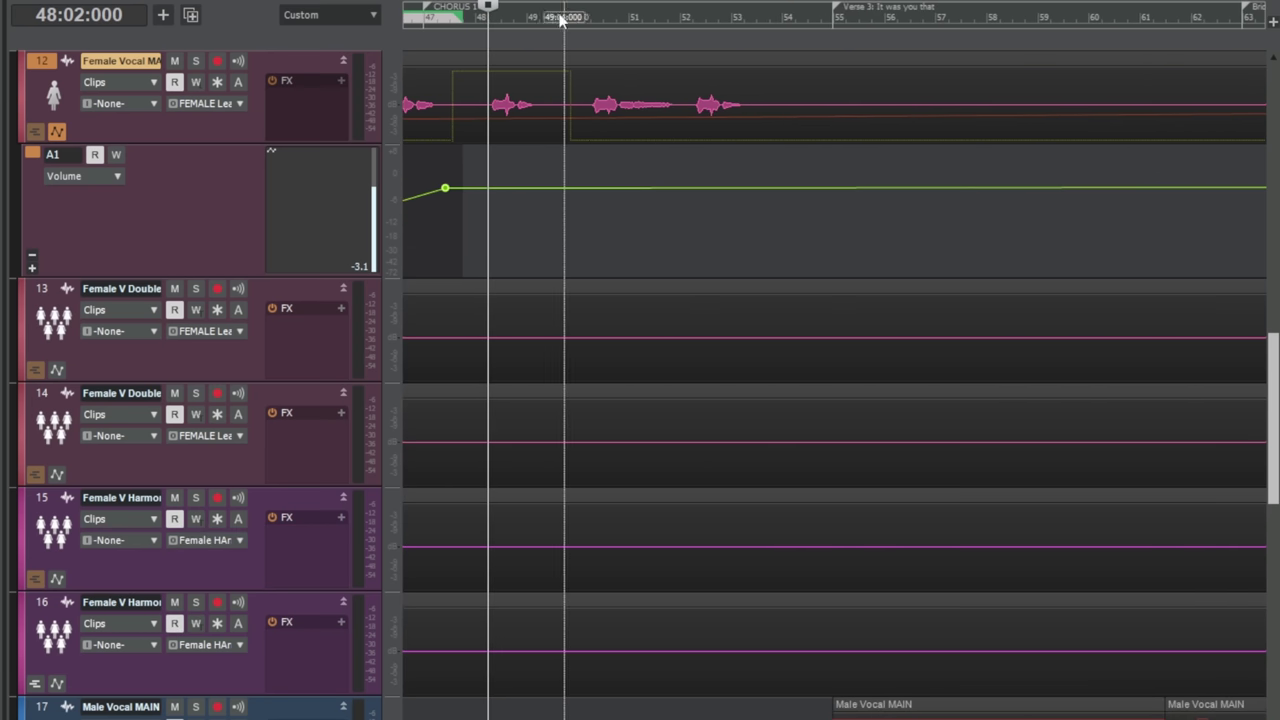
left_click(834, 19)
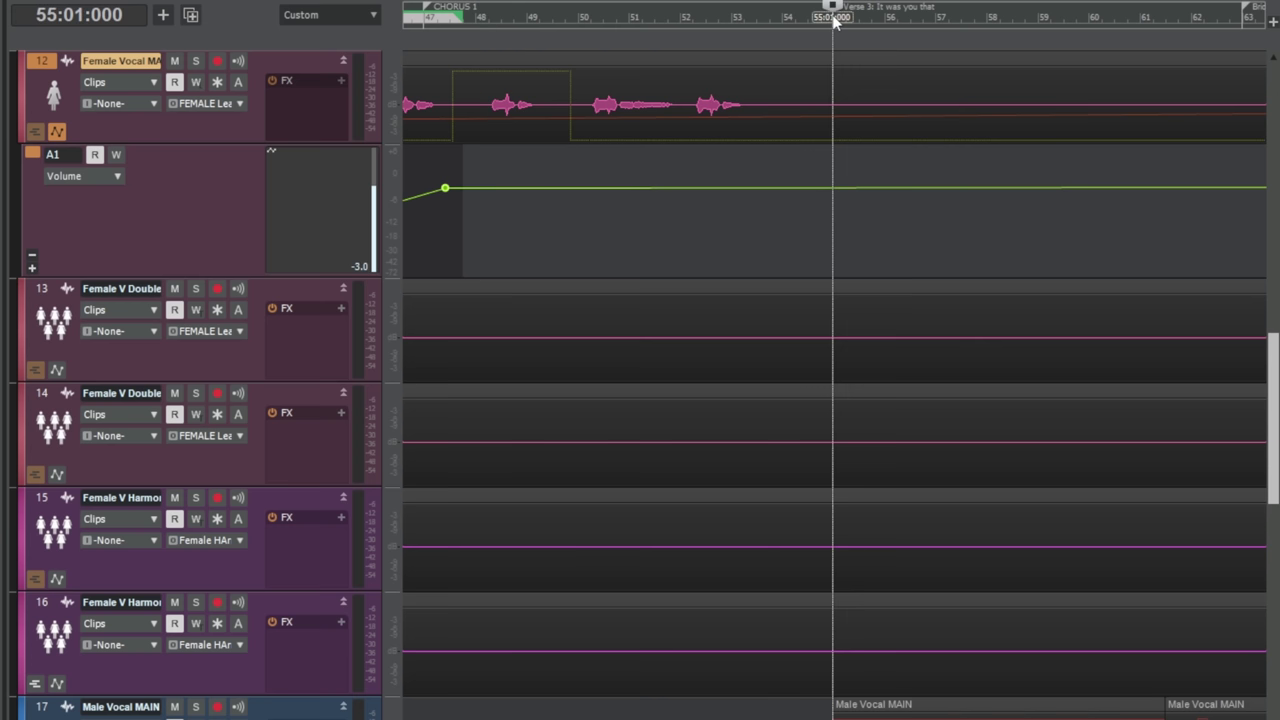
key("ctrl+v")
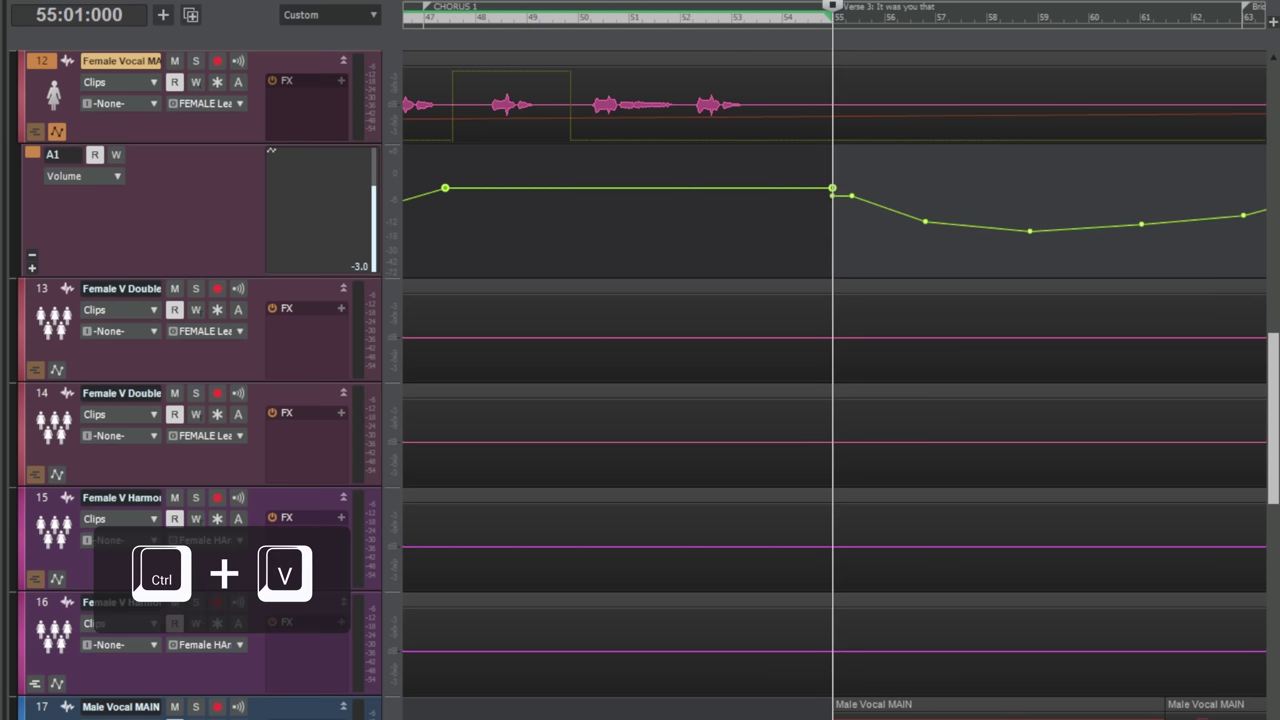
scroll(873, 690, "right", 5)
scroll(835, 360, "left", 5)
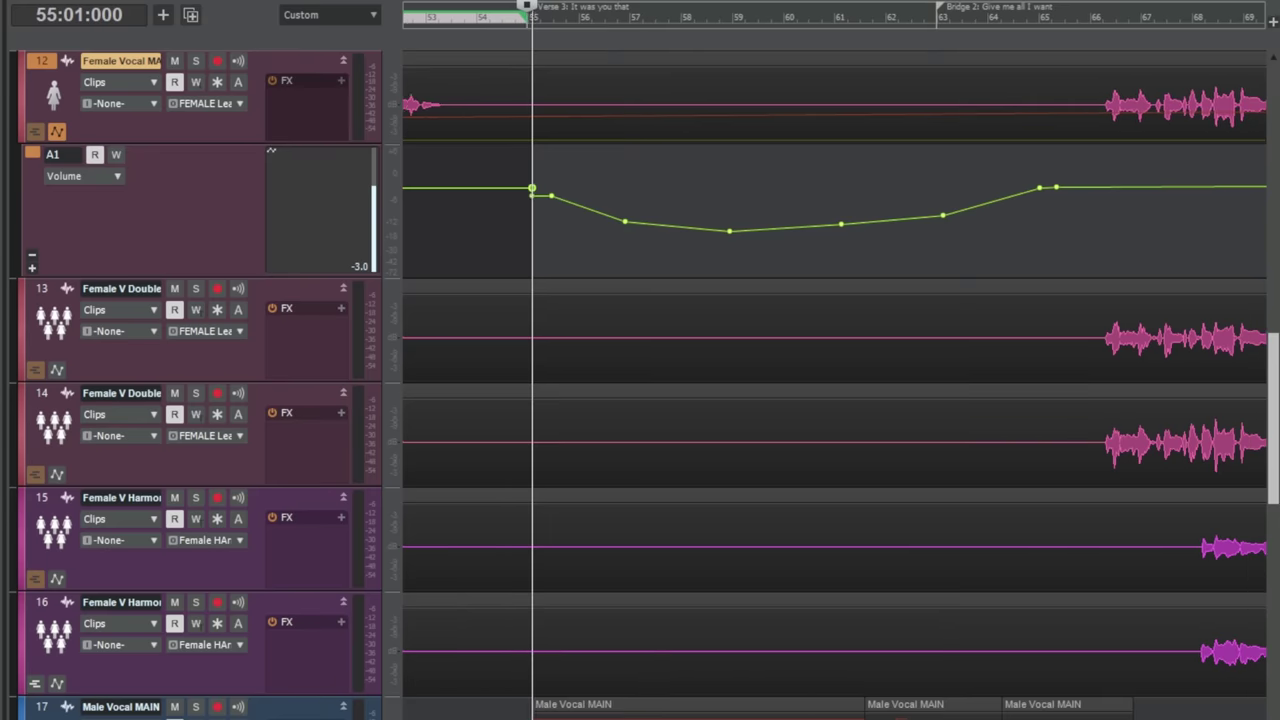
scroll(835, 360, "right", 4)
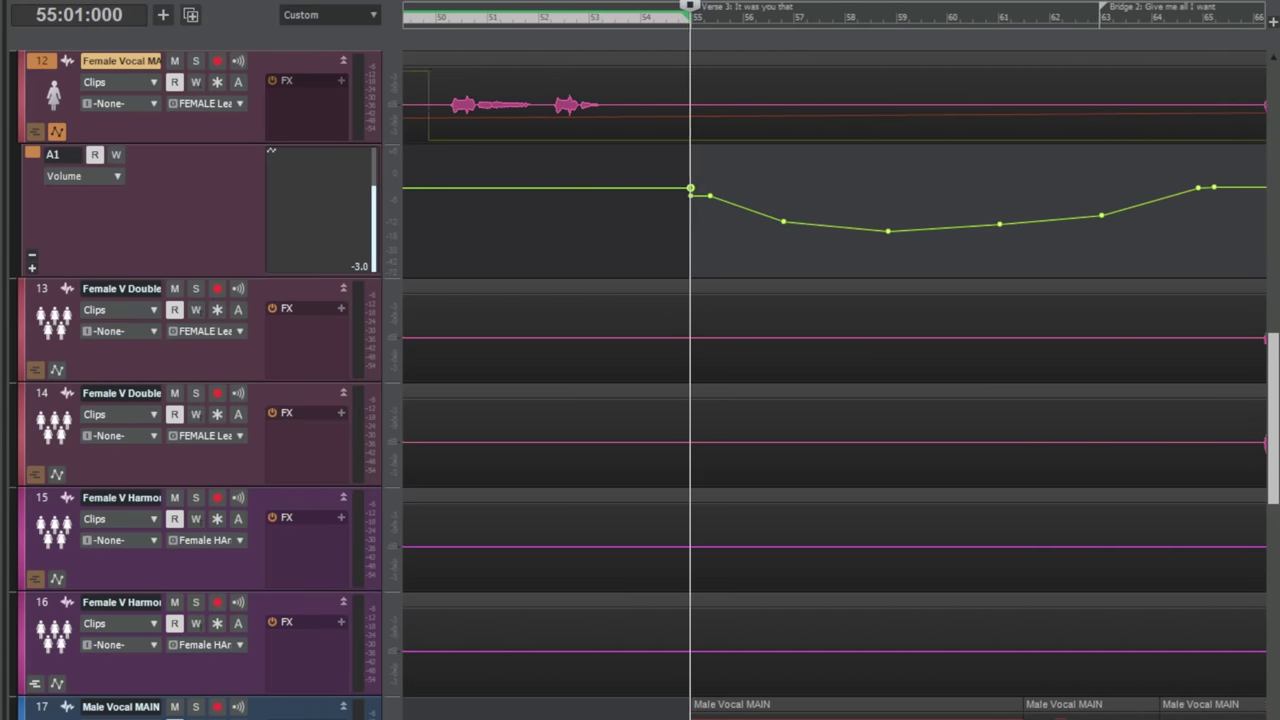
- Undo the paste of the volume automation at 55:01:000
key("ctrl+z")
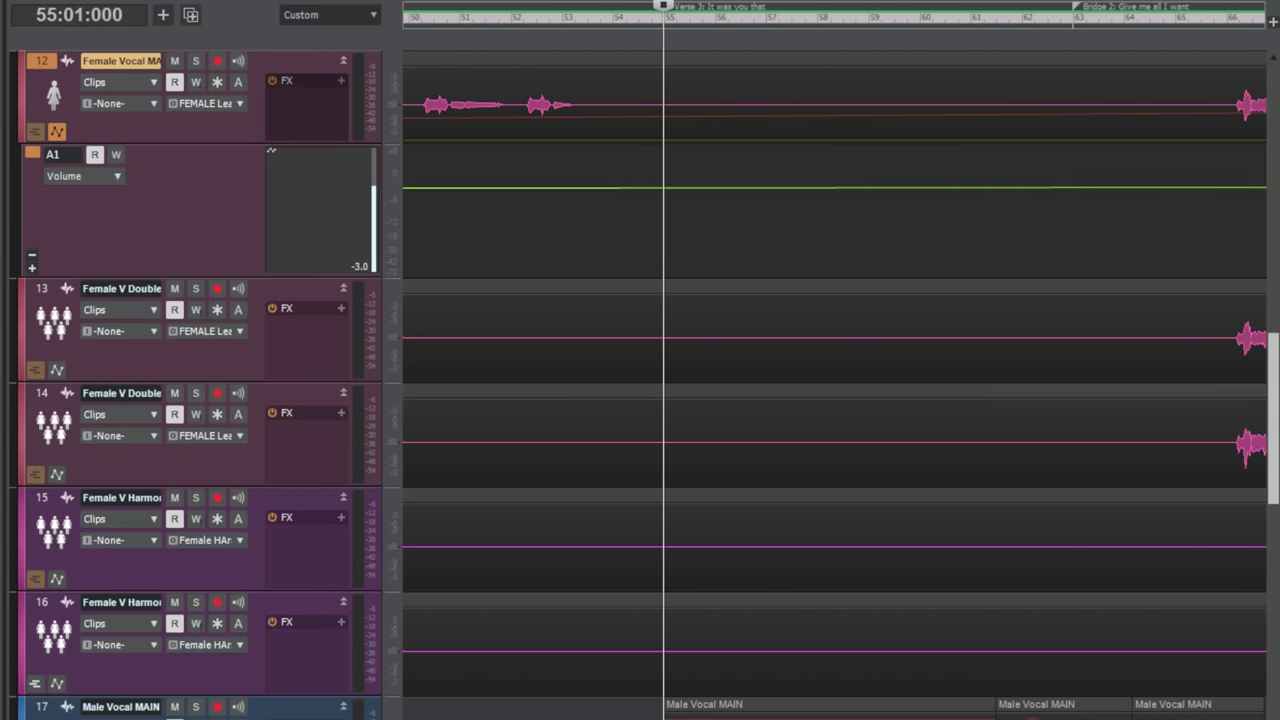
scroll(835, 360, "left", 15)
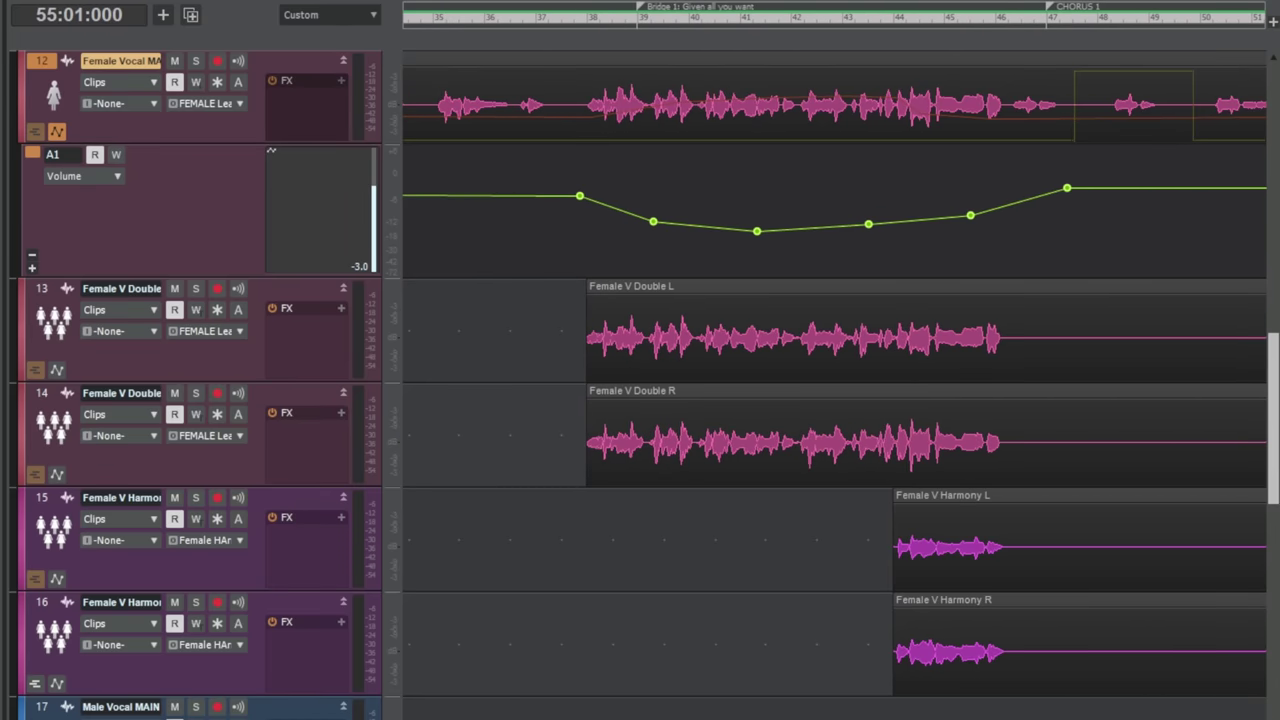
scroll(835, 360, "right", 1)
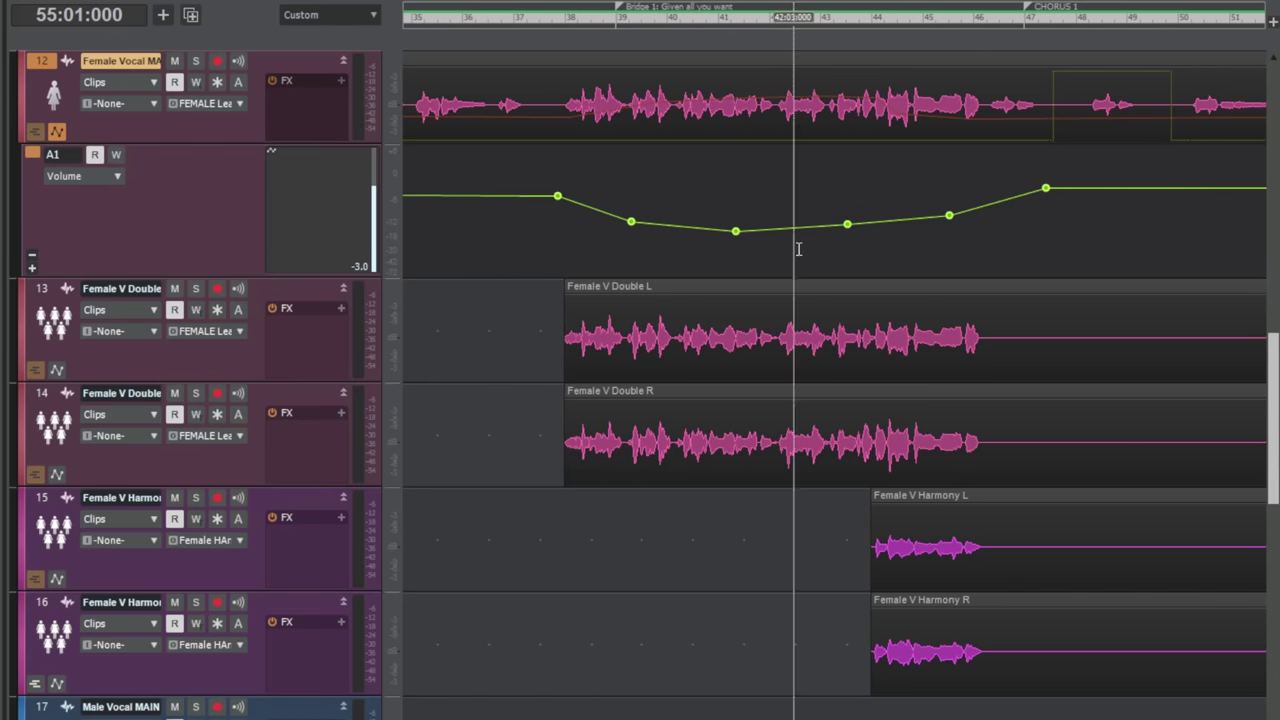
- Copy the main vocal's volume nodes between 37:03:000 and 47:04:000 to the Female V Double L automation lane, starting at 37:03:000
left_click_drag(1063, 226, 540, 244)
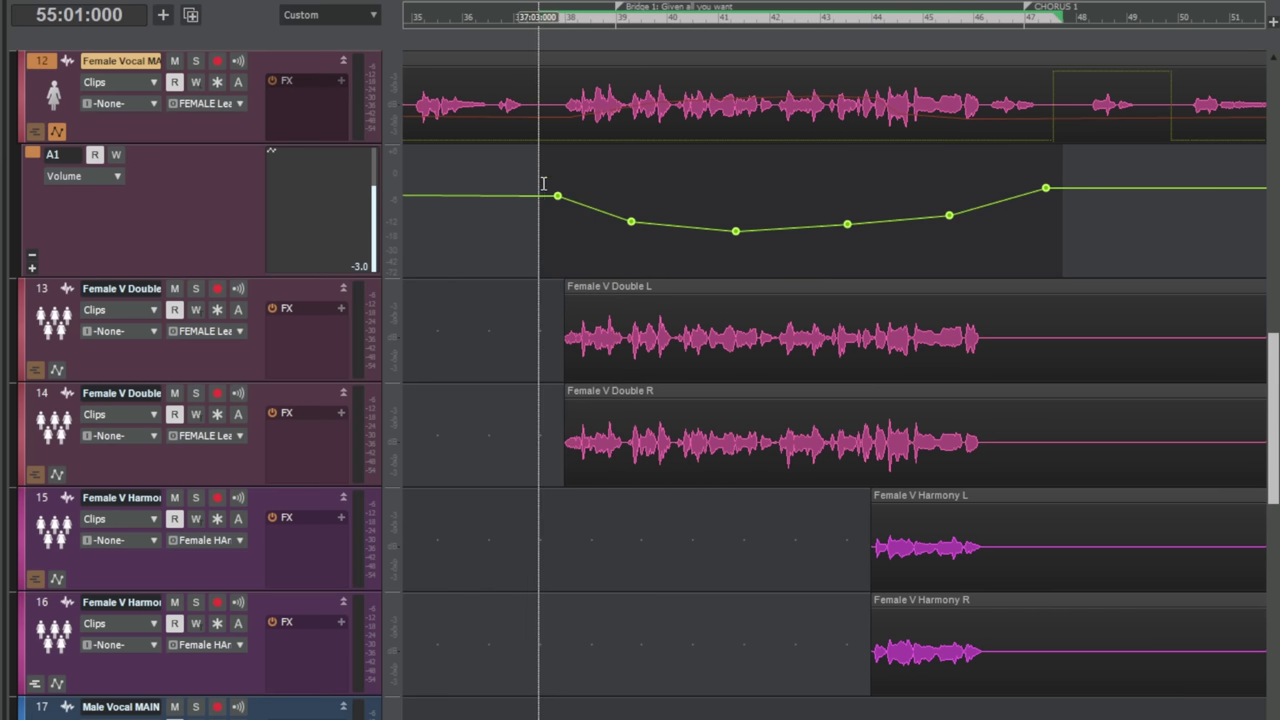
left_click(545, 14)
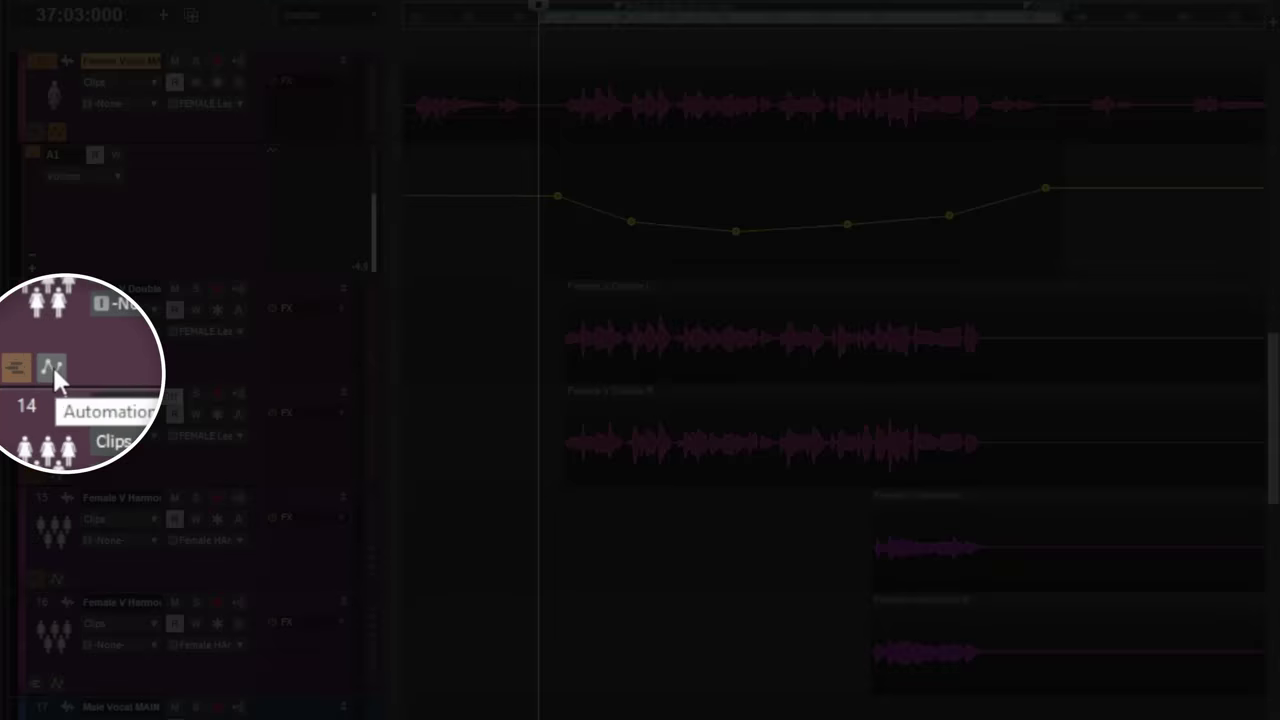
left_click(58, 371)
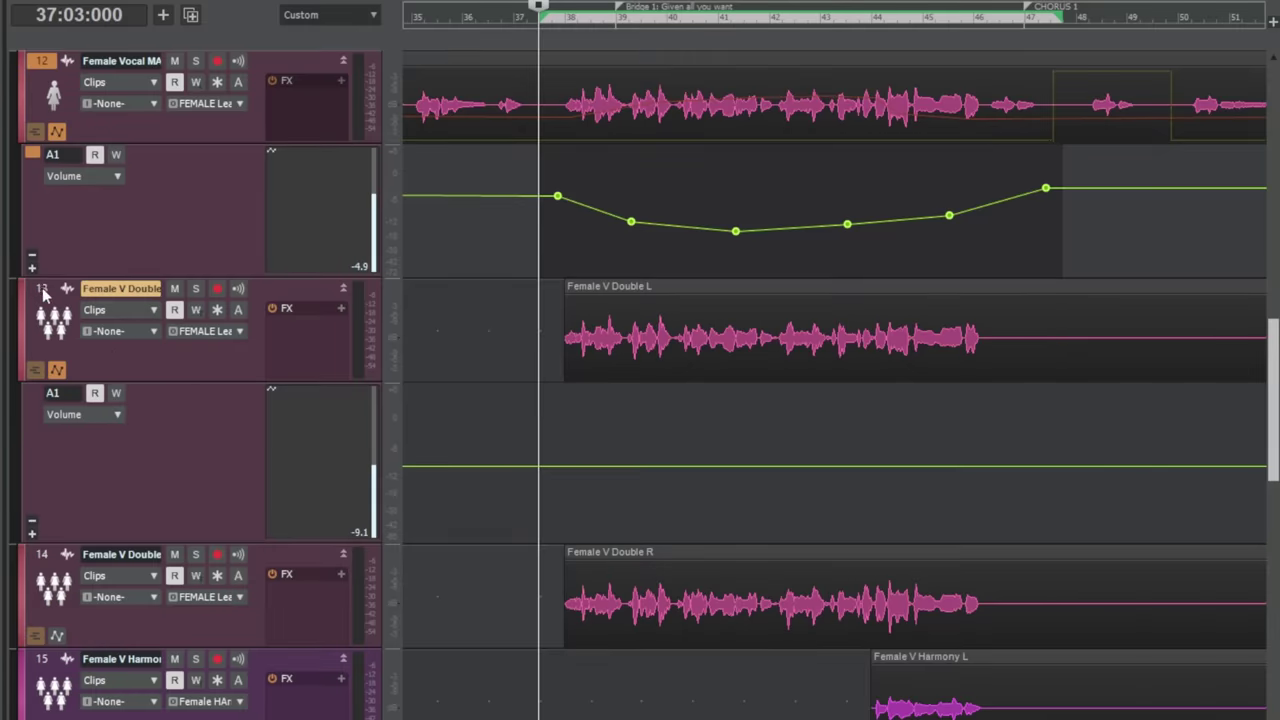
left_click(43, 293)
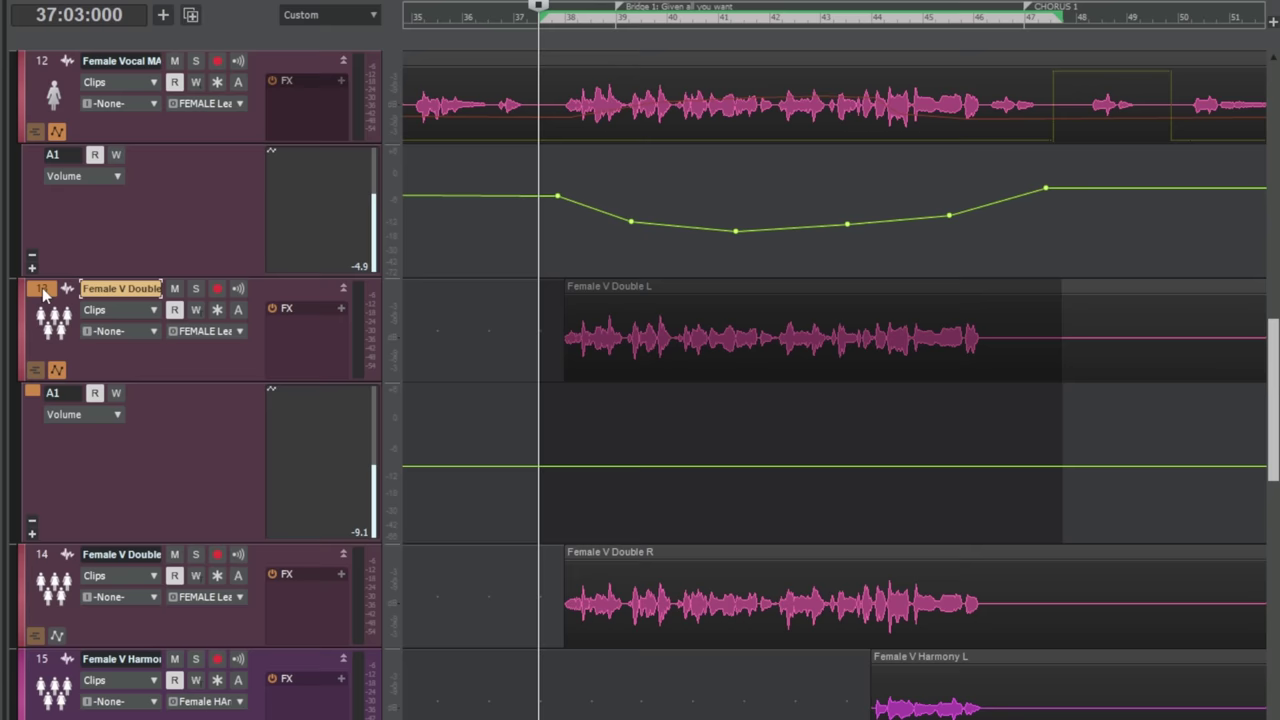
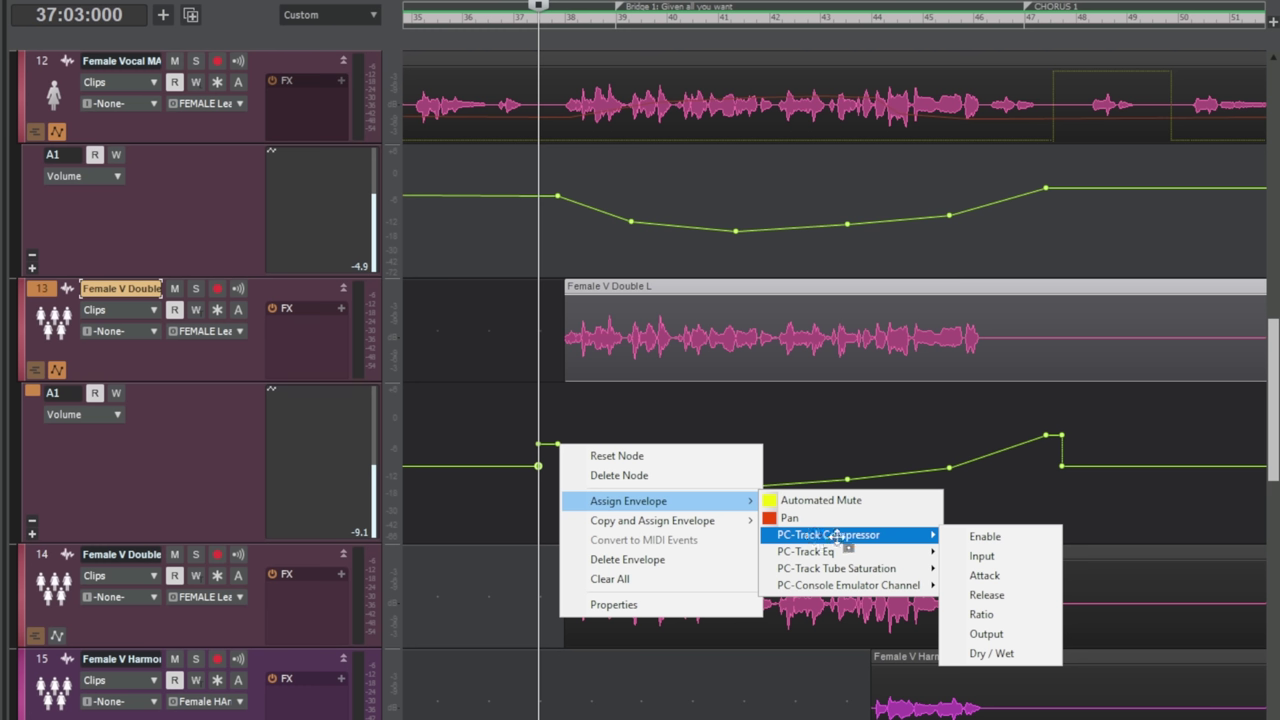
- Try reassigning the Female V Double L volume envelope to the PC-Track Compressor Output, and set the lane back to Volume
left_click(986, 634)
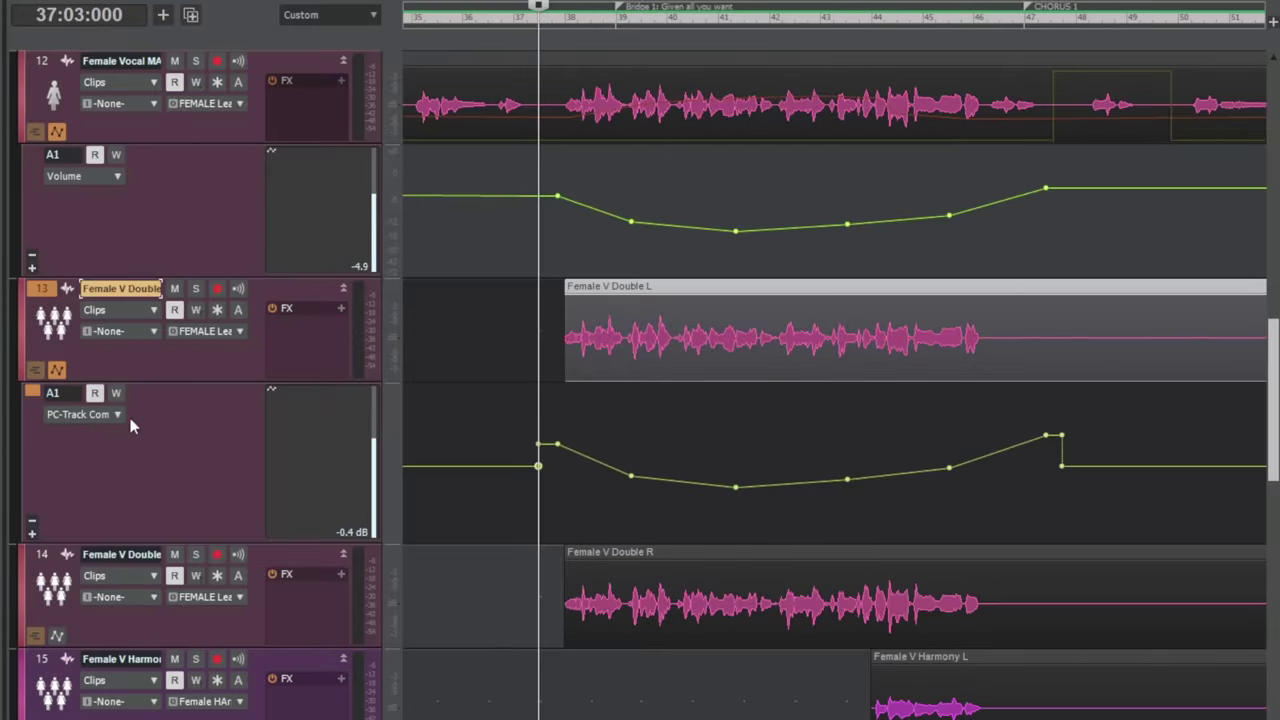
left_click(102, 418)
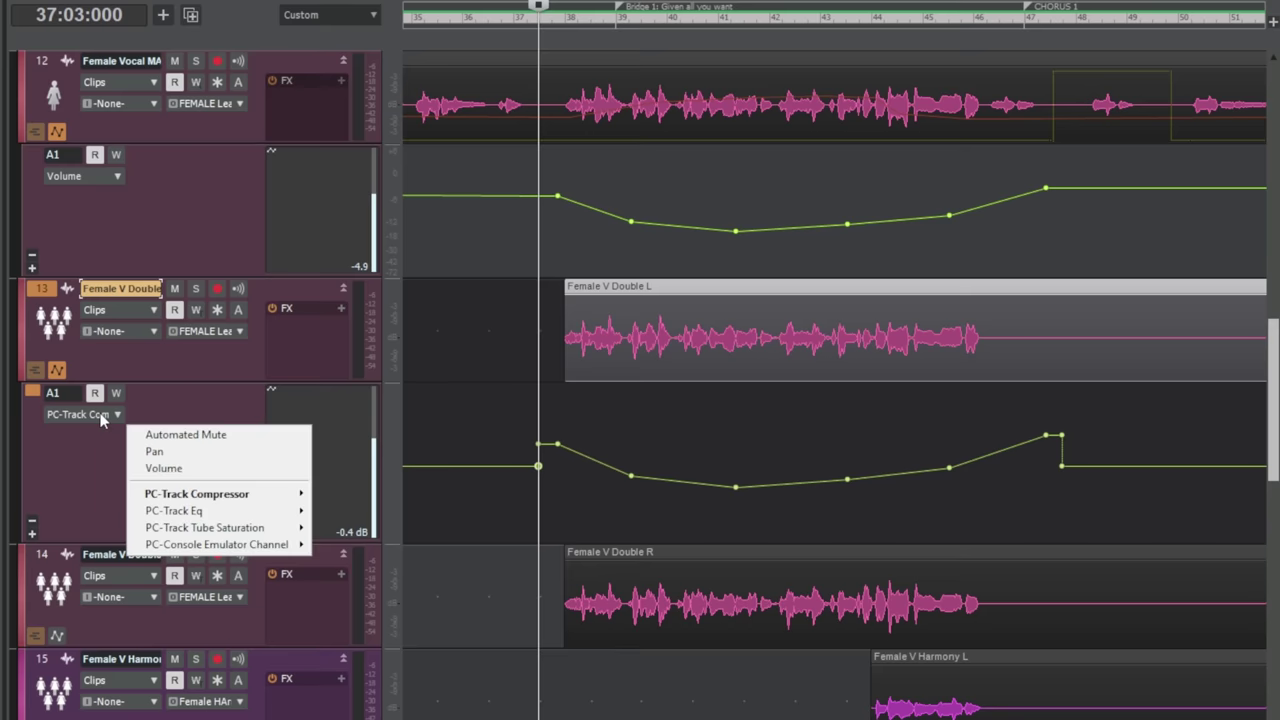
left_click(163, 468)
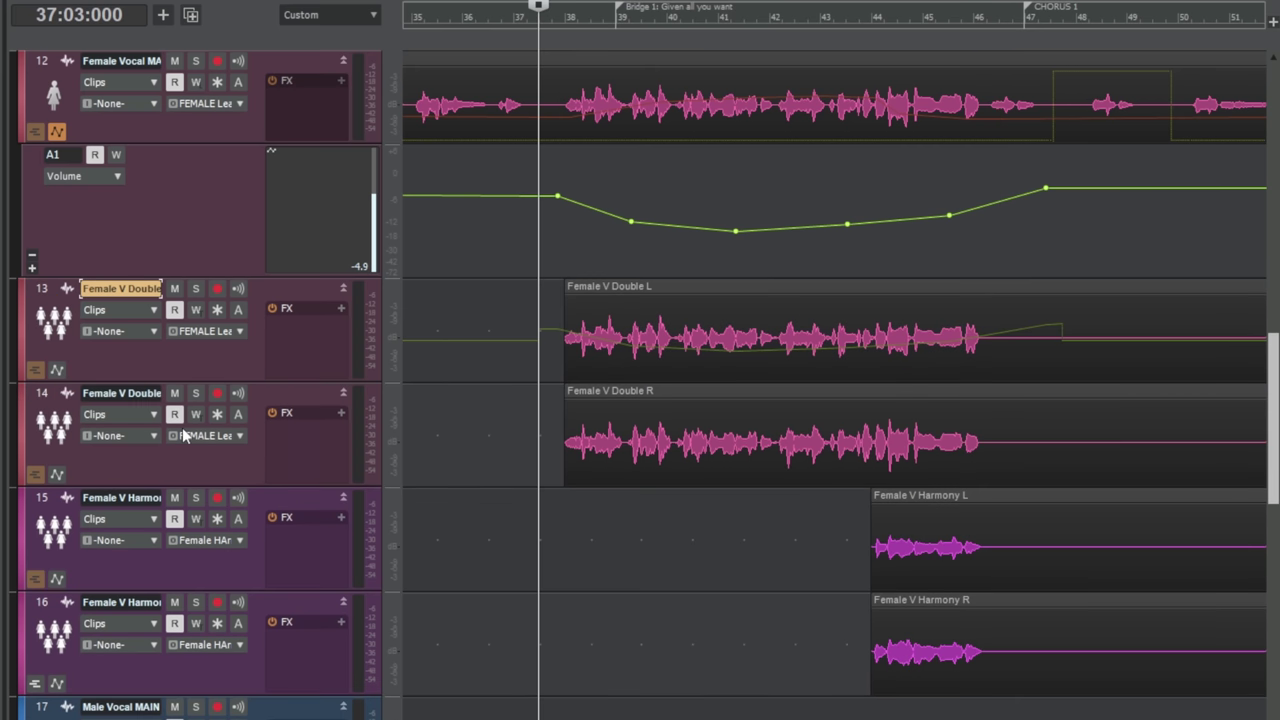
- Show the Female V Double L Volume lane, and copy and assign its envelope to the PC-Track Compressor Output
key("a")
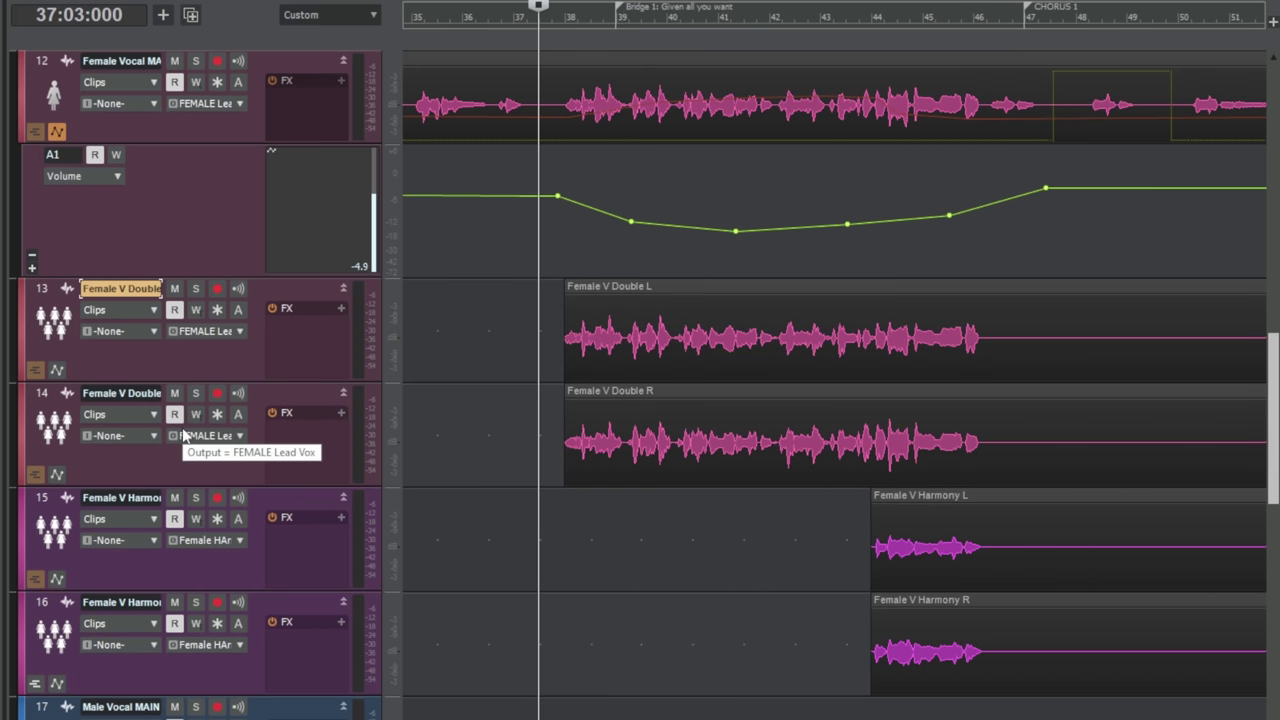
left_click(57, 371)
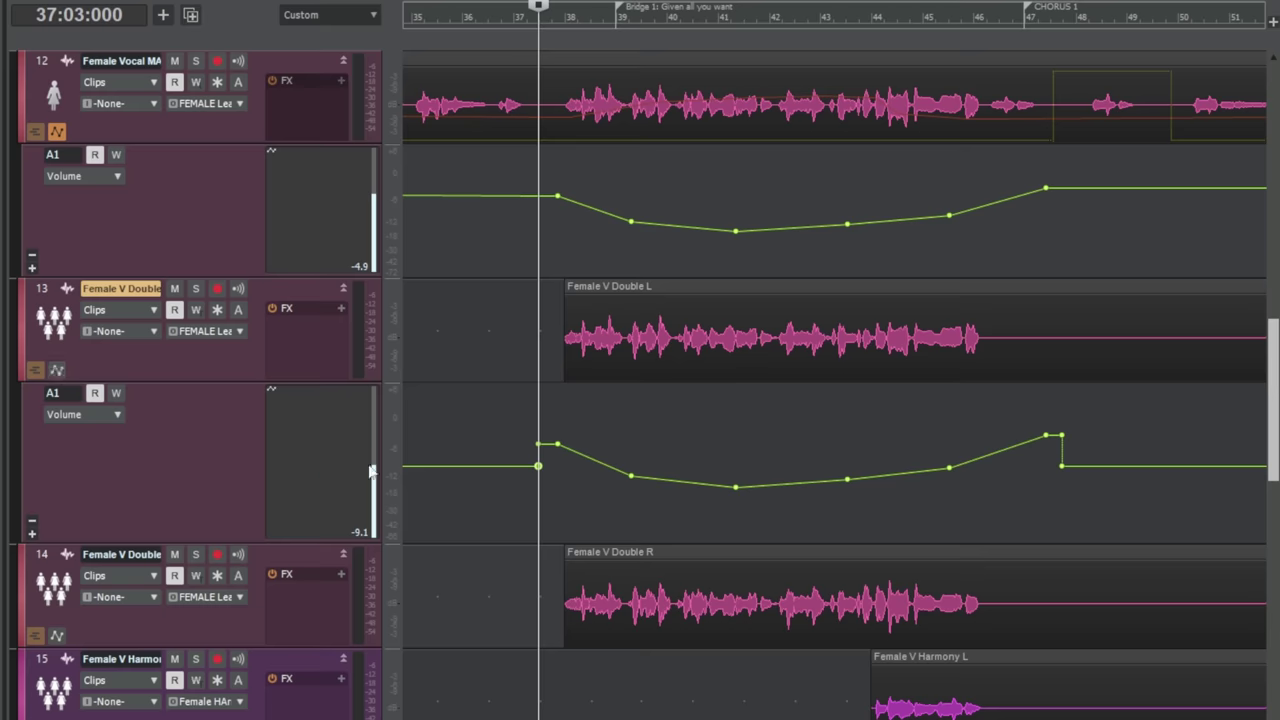
right_click(559, 444)
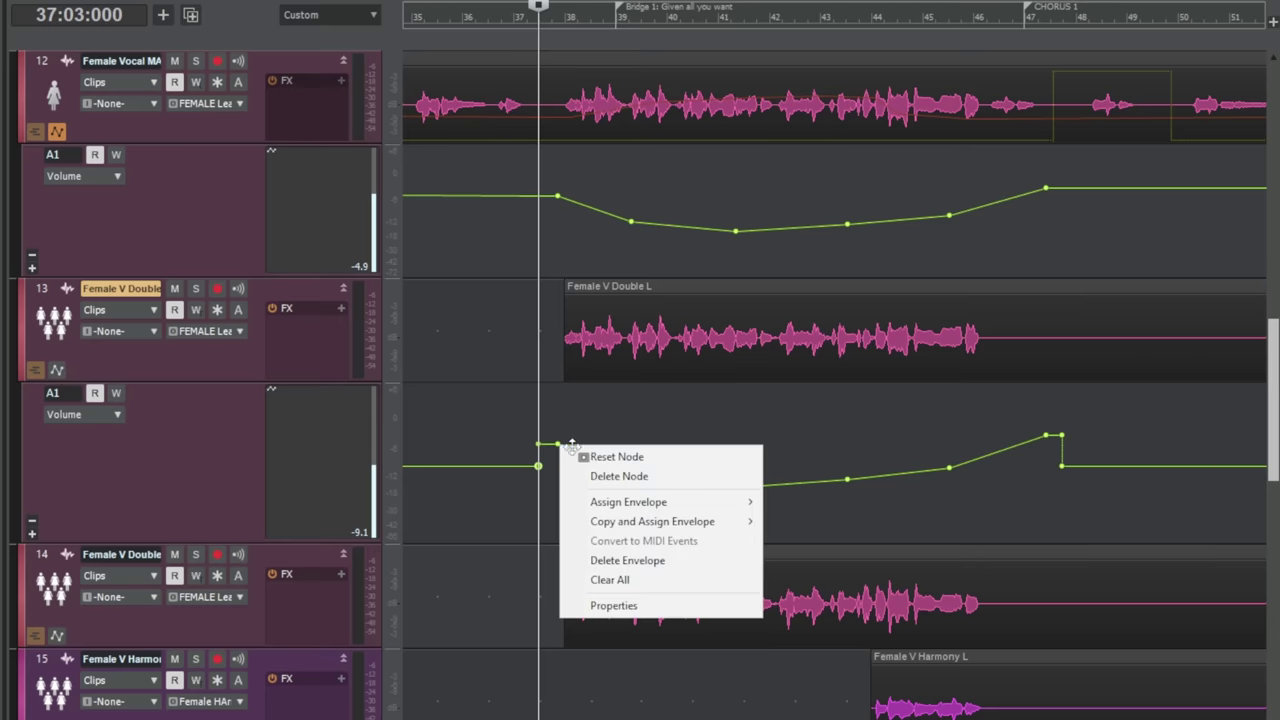
mouse_move(628, 524)
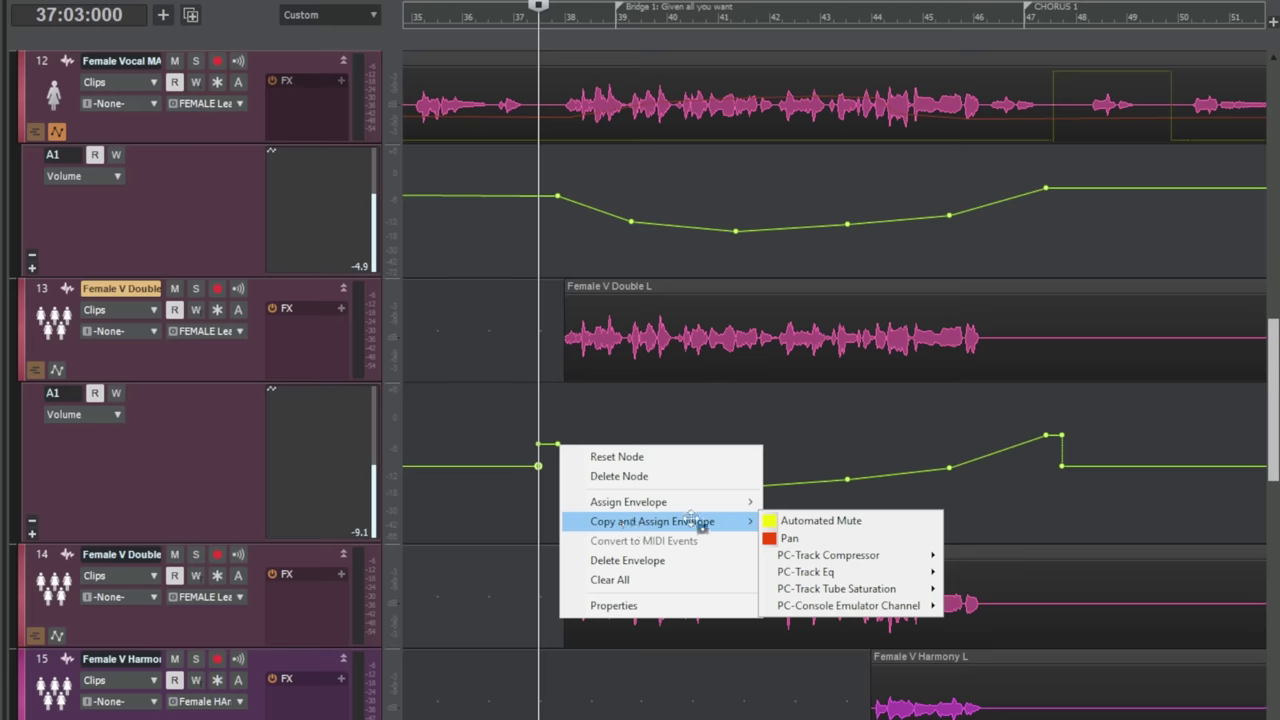
mouse_move(828, 558)
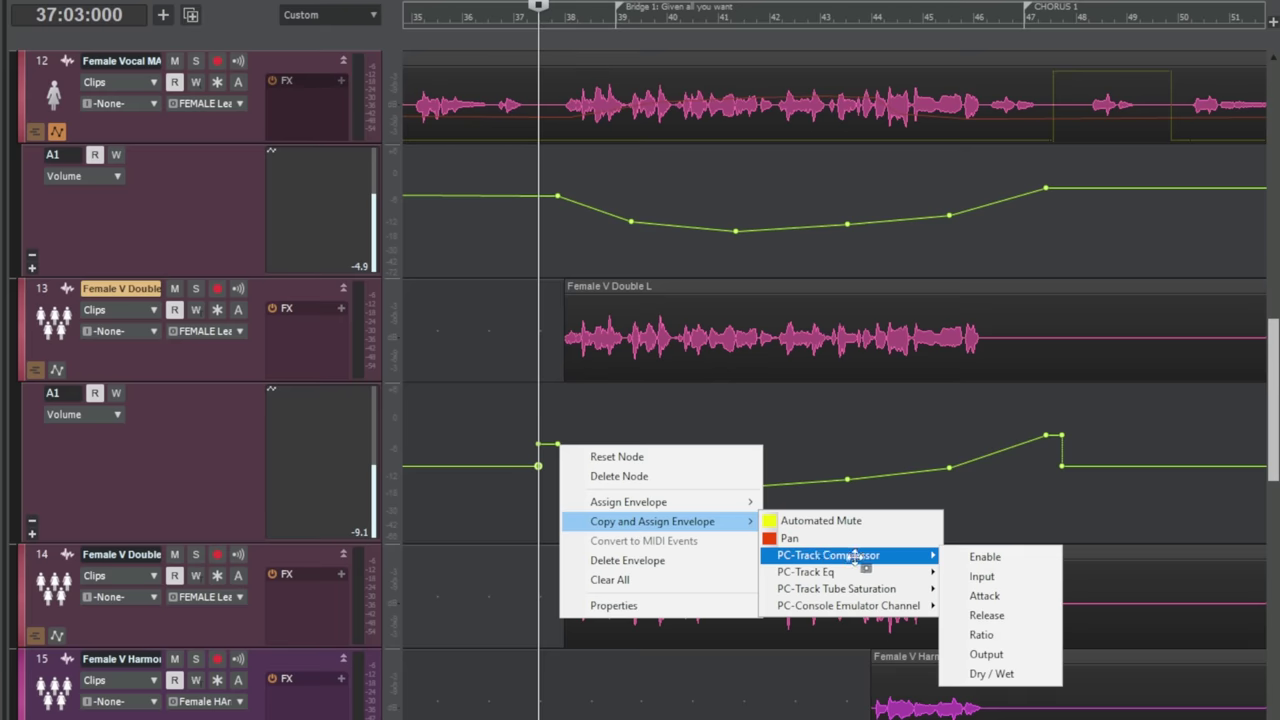
left_click(986, 655)
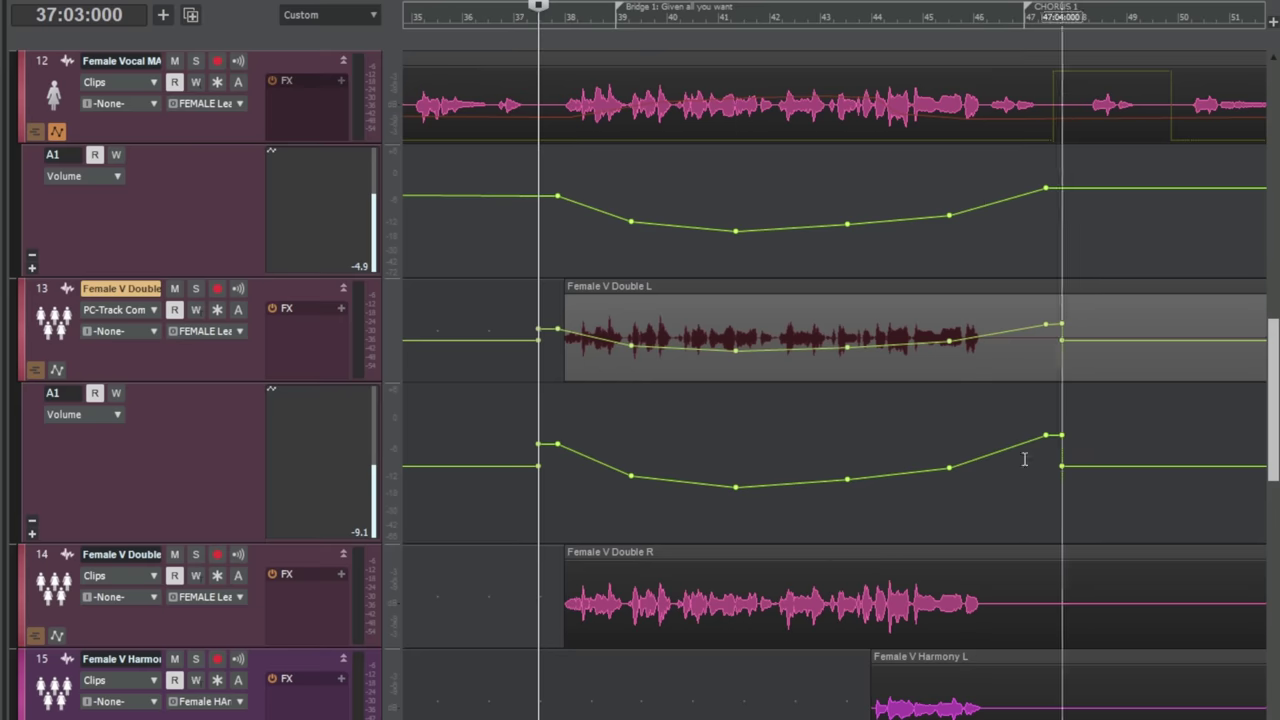
- Switch the Female V Double L automation lane from Volume to a PC-Track Compressor parameter
left_click(118, 416)
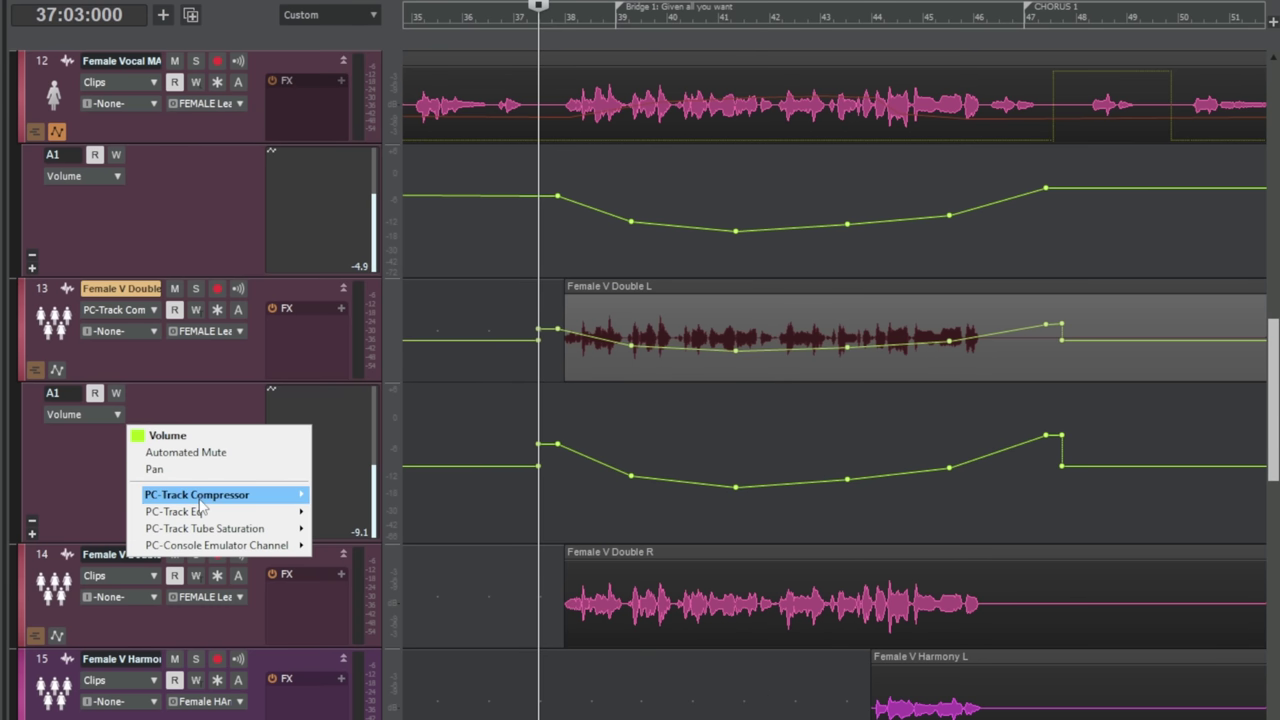
mouse_move(210, 500)
left_click(350, 495)
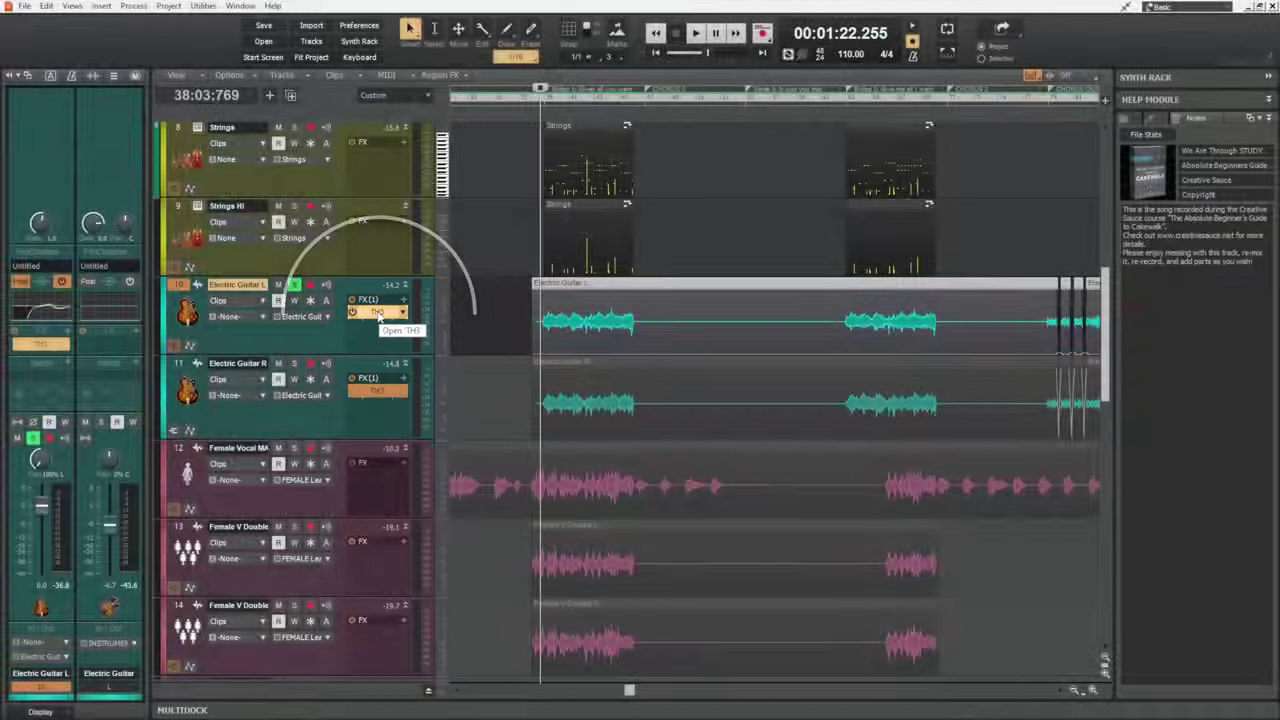
- Open the TH3 plug-in on the Electric Guitar L track, examine its amp, cabinet and spring reverb controls, and close it
double_click(378, 312)
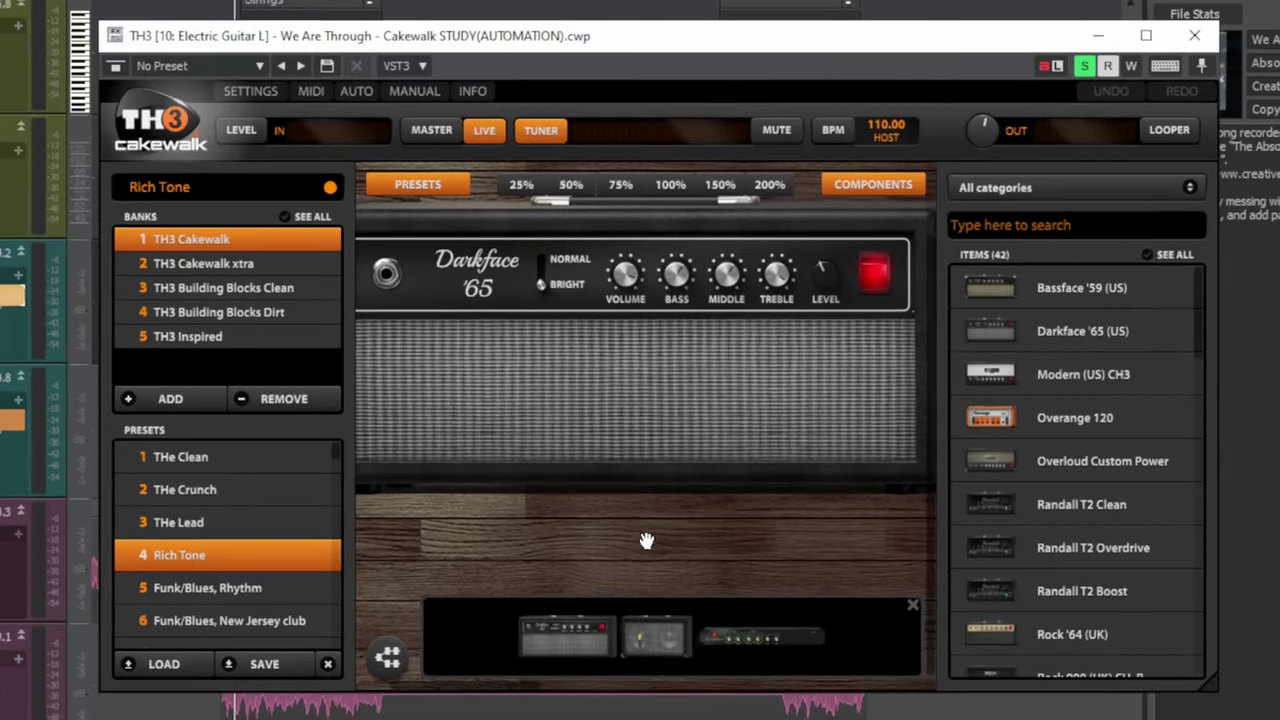
left_click(737, 544)
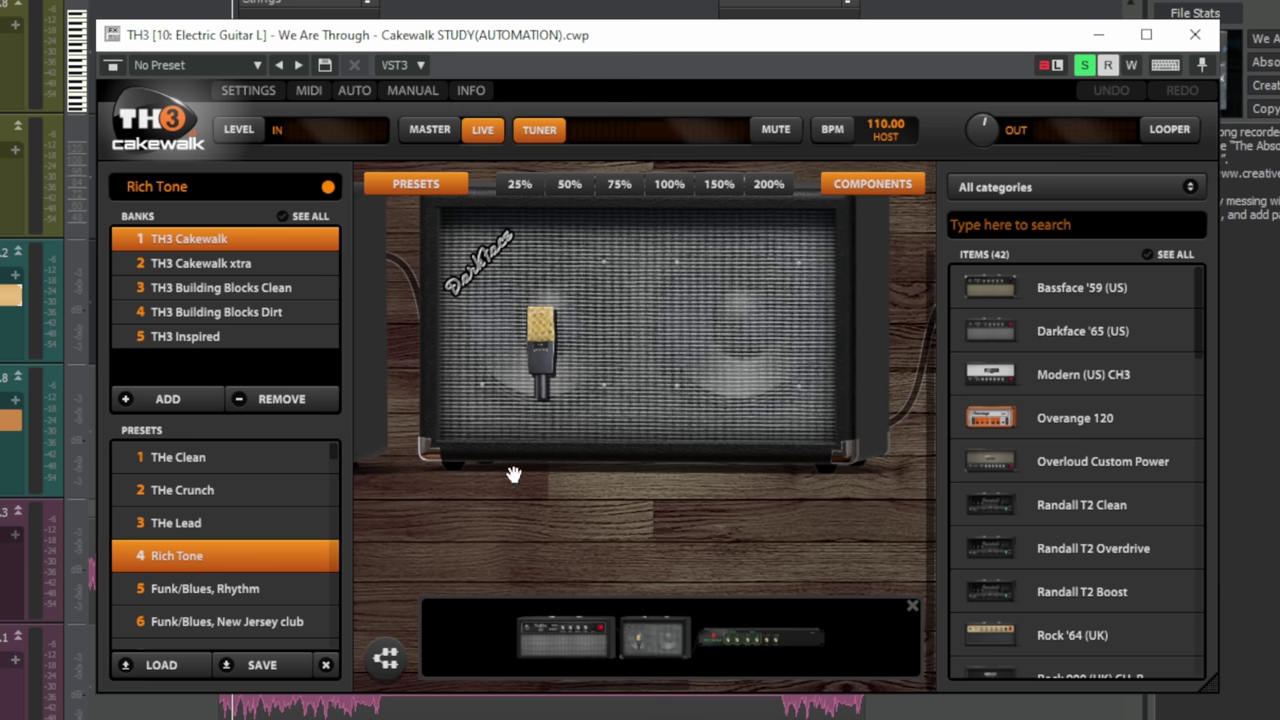
left_click(758, 541)
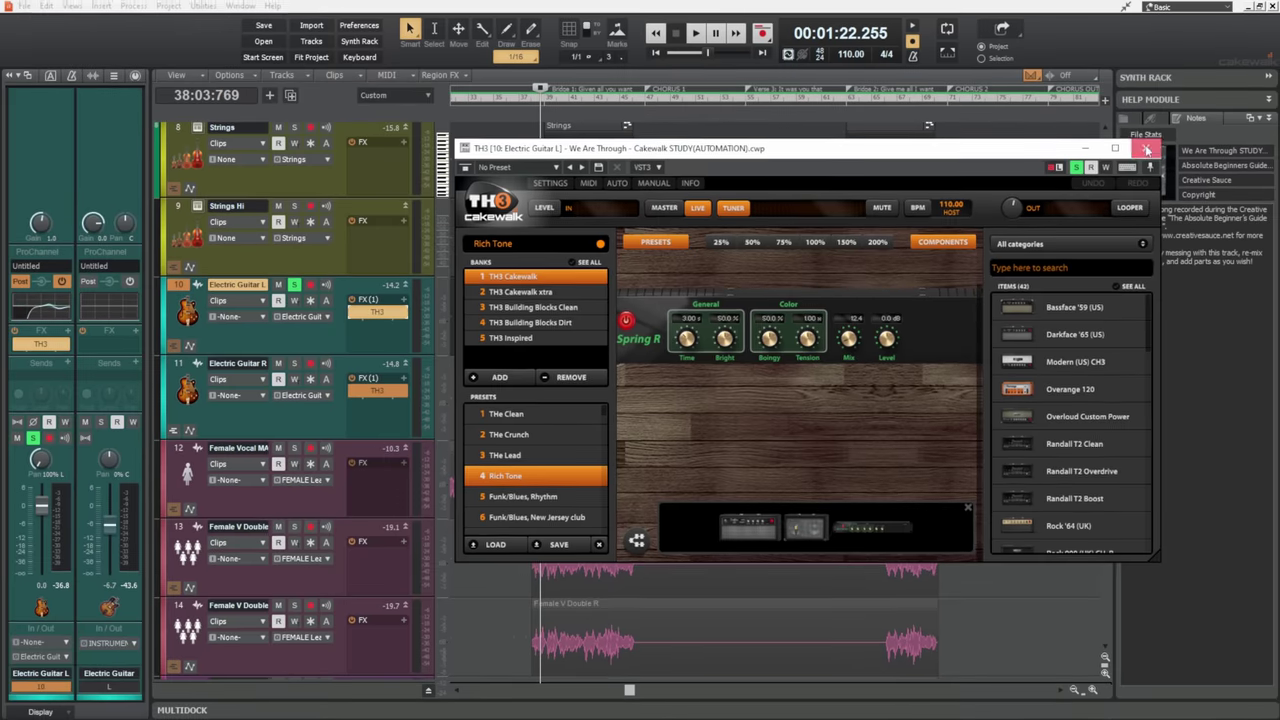
left_click(1194, 35)
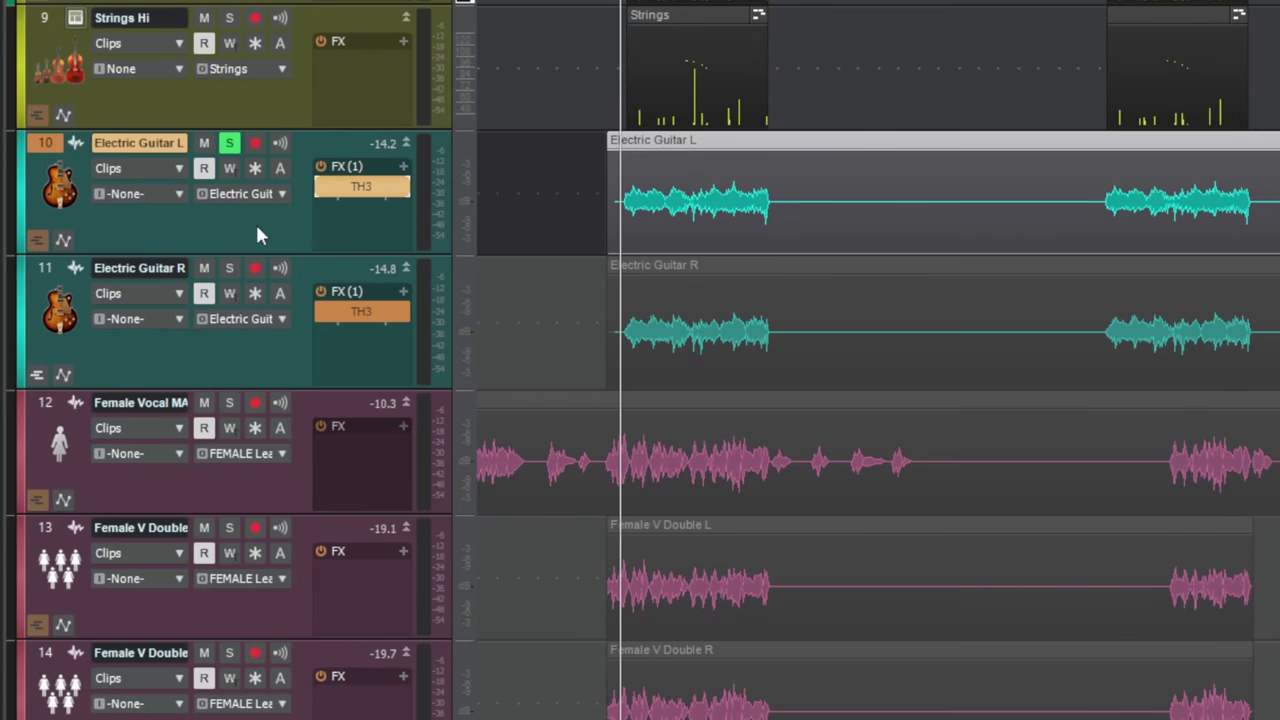
- Browse the TH3 parameters available for automation on the Electric Guitar L track, and close the list without choosing one
left_click(179, 168)
mouse_move(265, 245)
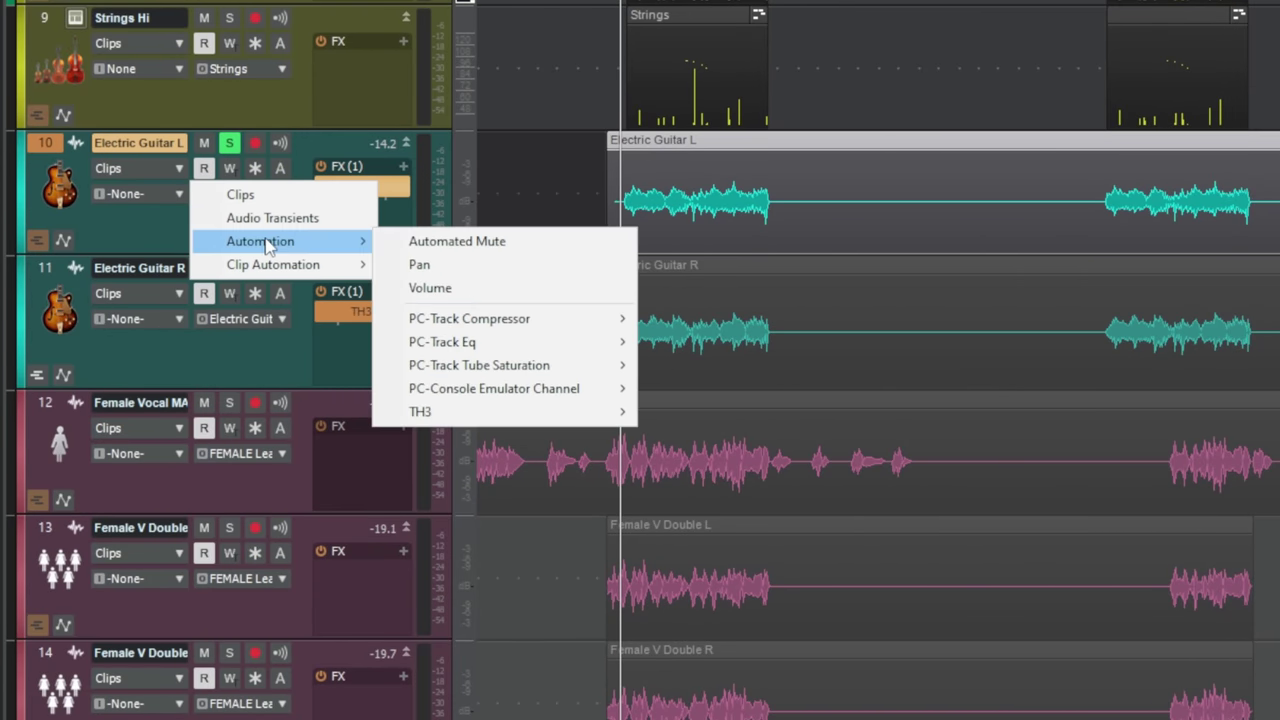
mouse_move(460, 415)
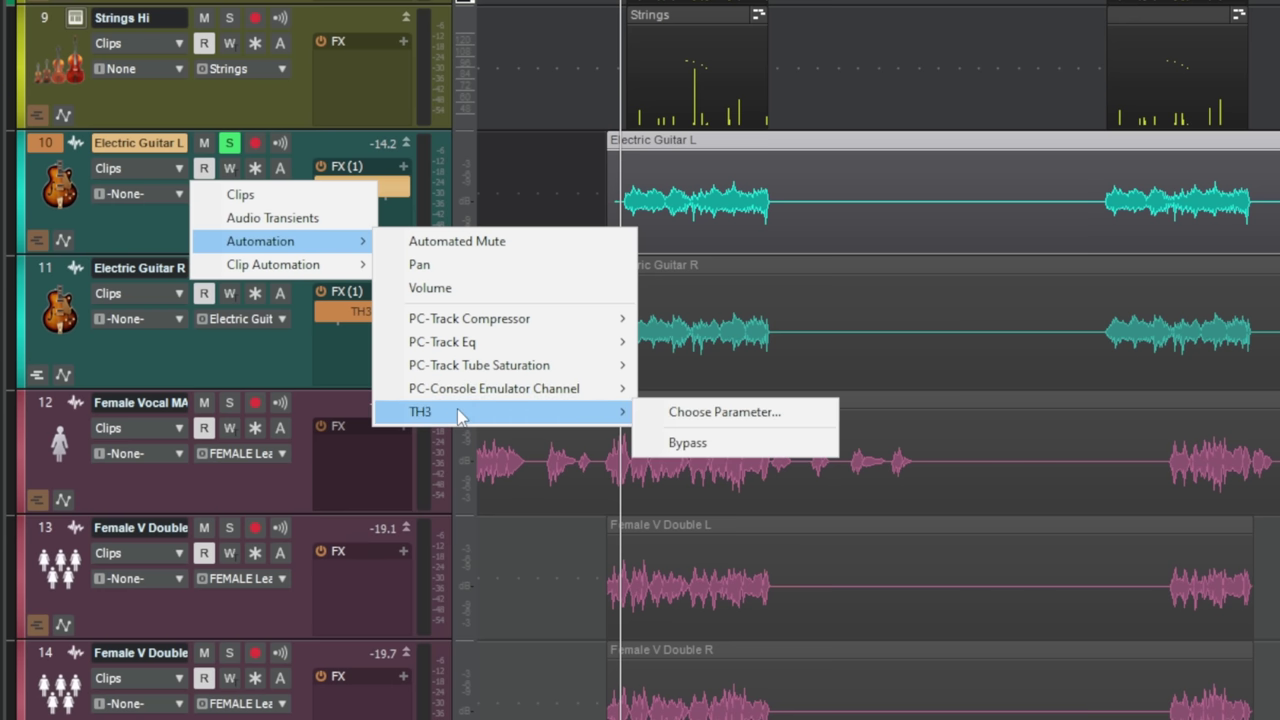
left_click(693, 413)
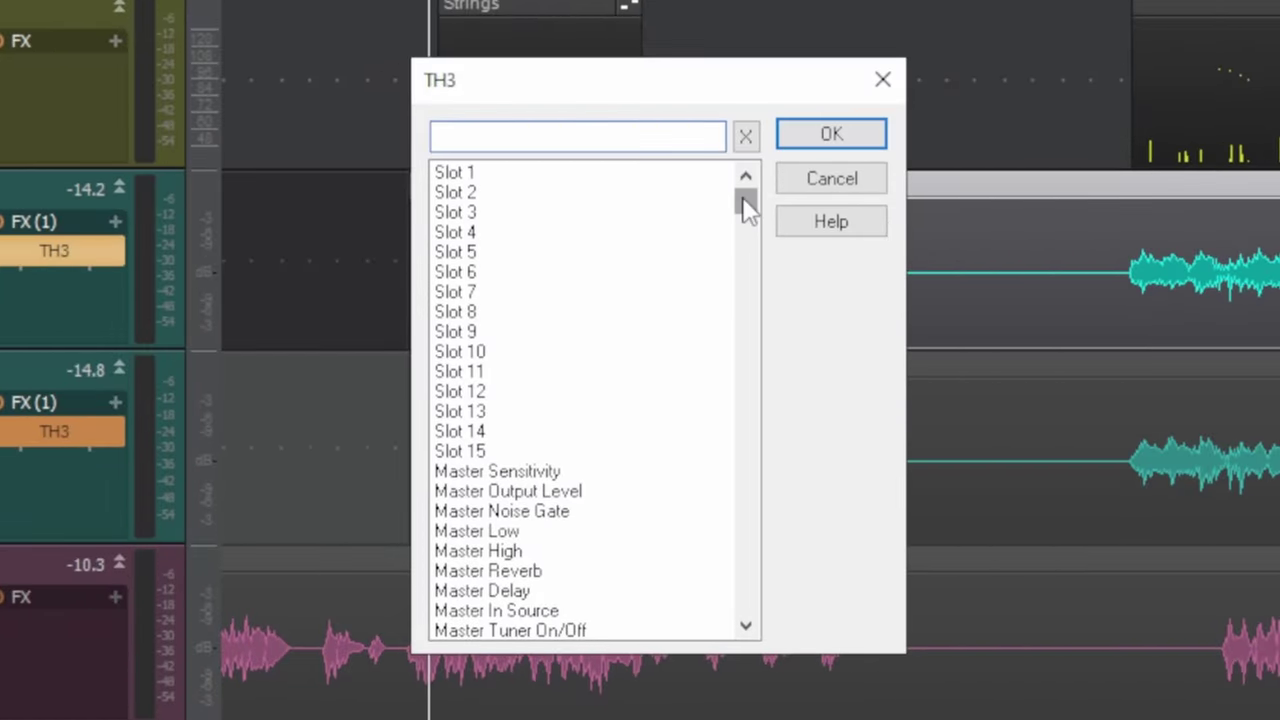
left_click_drag(743, 198, 744, 268)
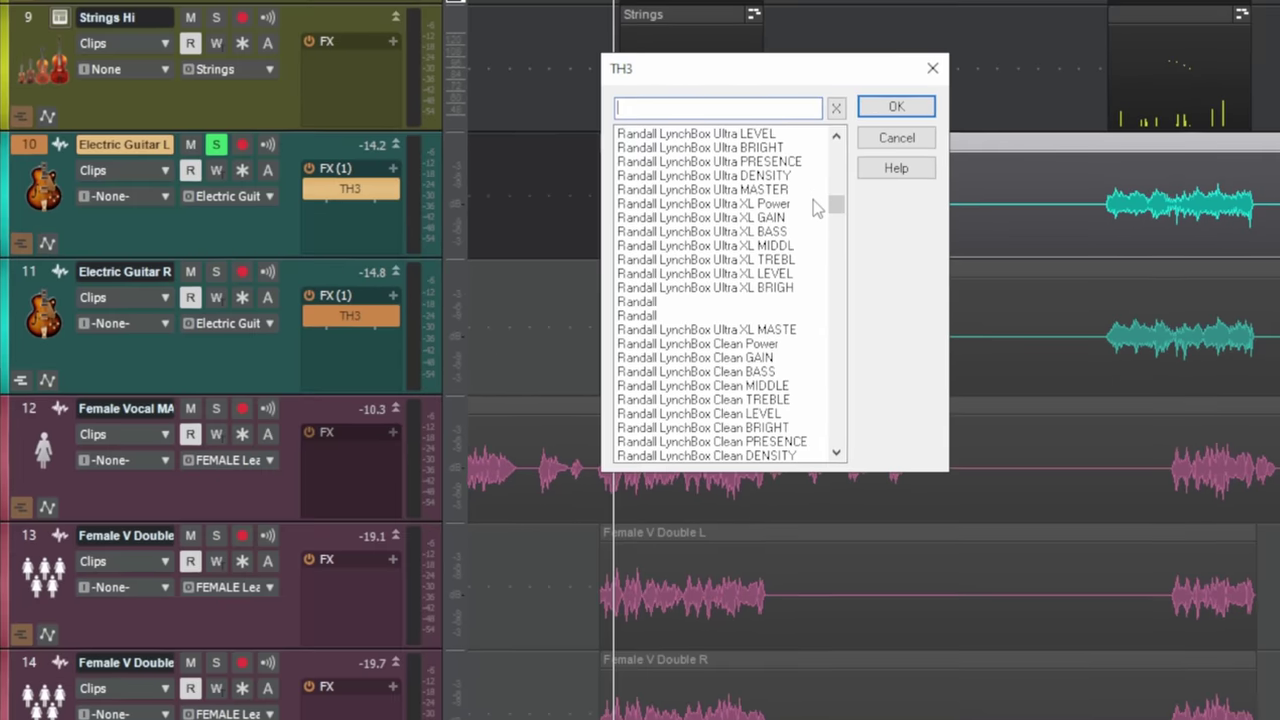
left_click(838, 174)
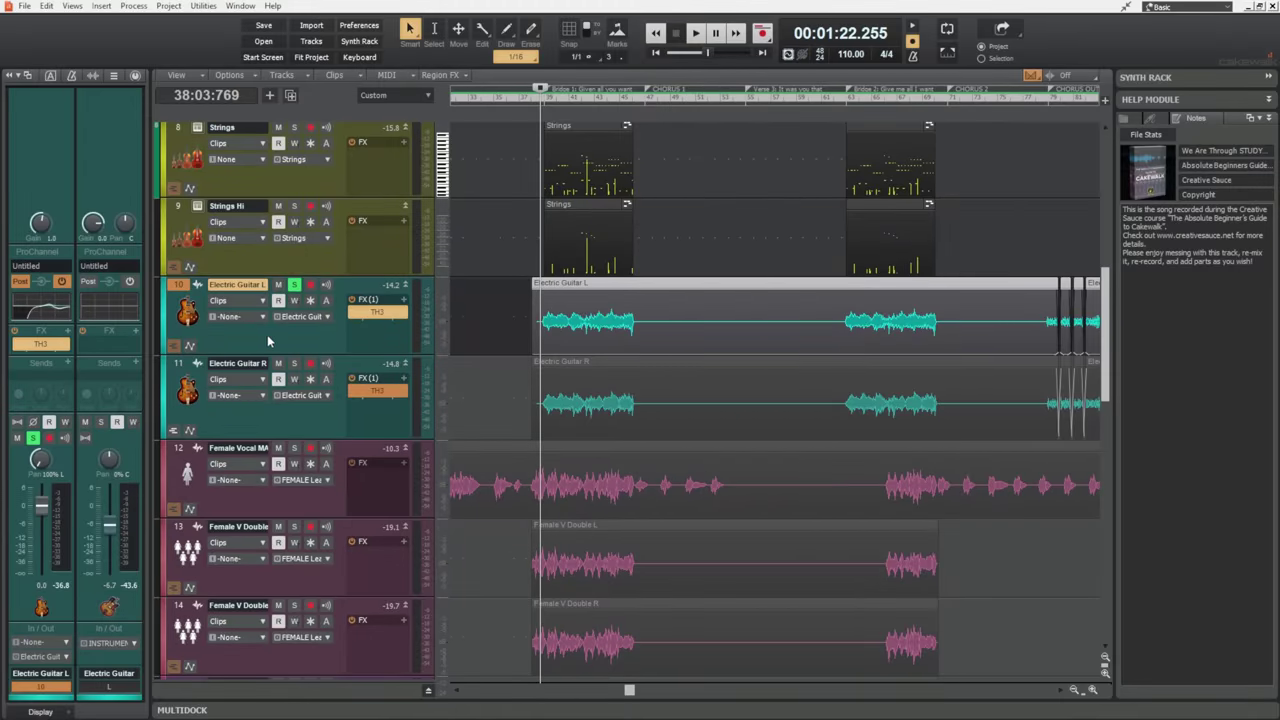
- Enable automation write in the Electric Guitar L track's TH3 plug-in, nudge the spring reverb's Mix knob to record an envelope, and close the plug-in
double_click(377, 313)
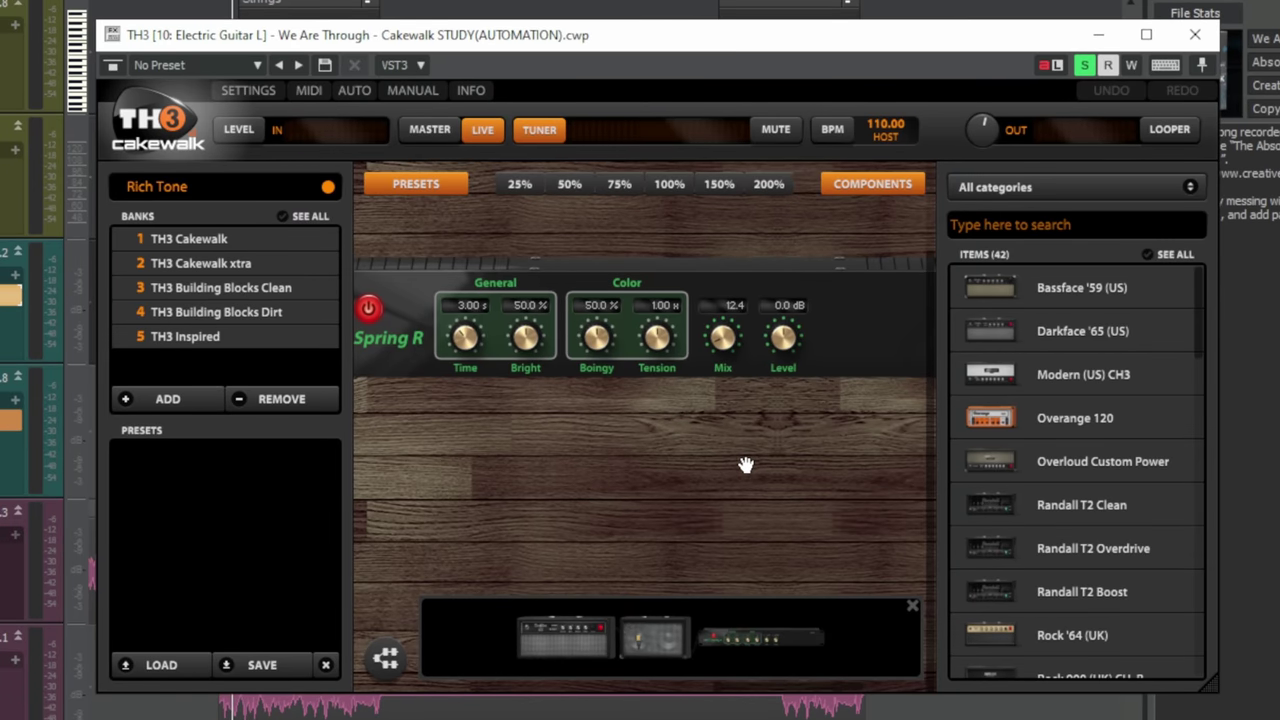
left_click_drag(746, 465, 718, 461)
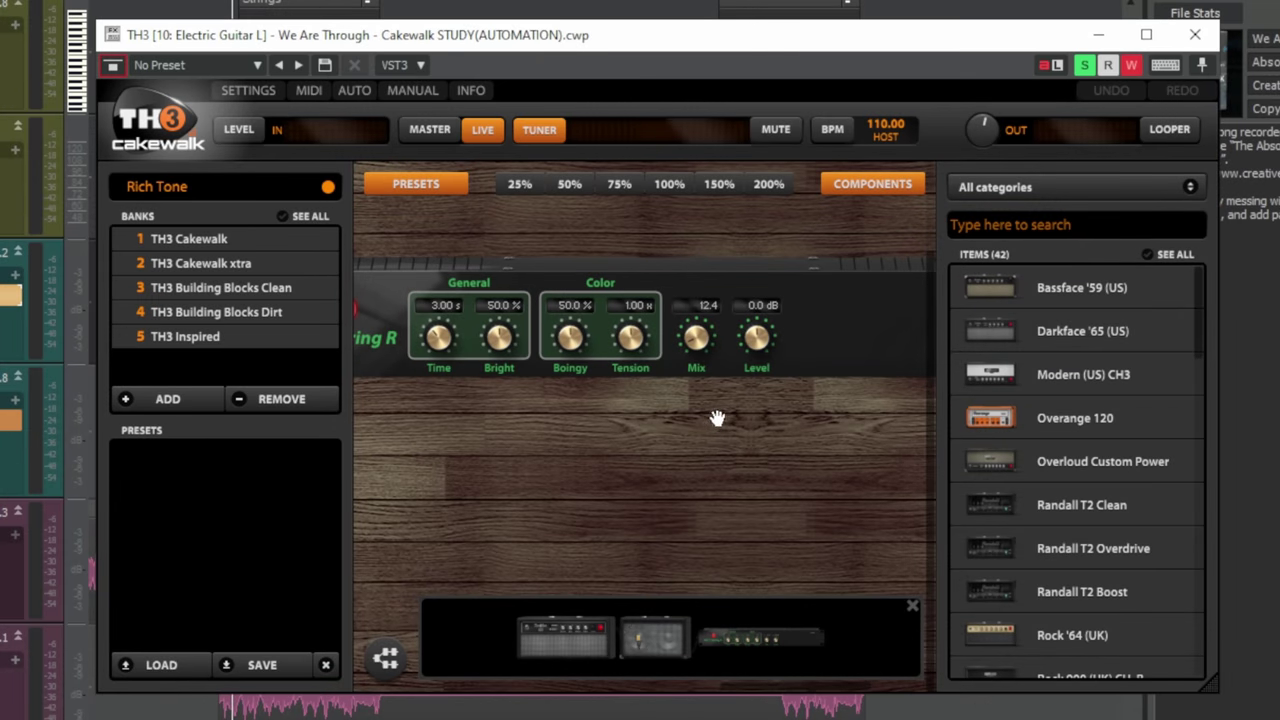
left_click_drag(698, 374, 698, 362)
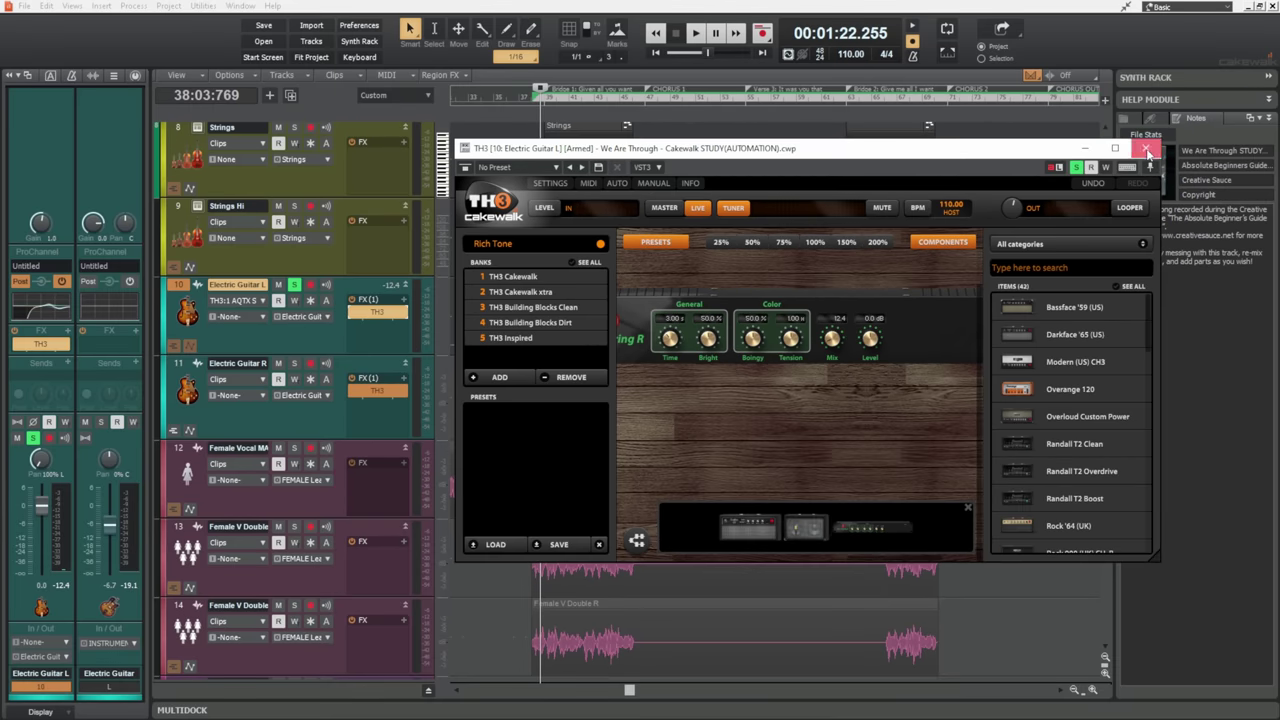
left_click(1195, 34)
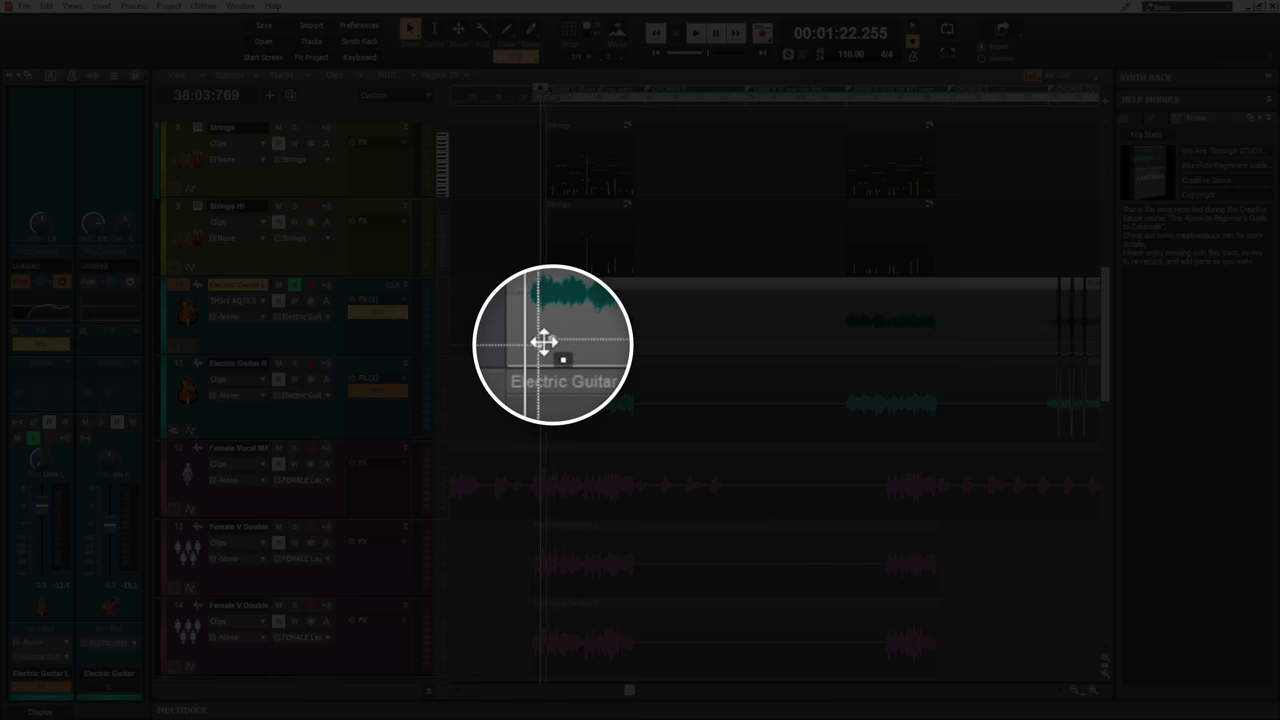
- Show the Electric Guitar L automation lane enlarged, and reshape the TH3 Spring Rev Mix envelope by raising its second node above the first
double_click(541, 344)
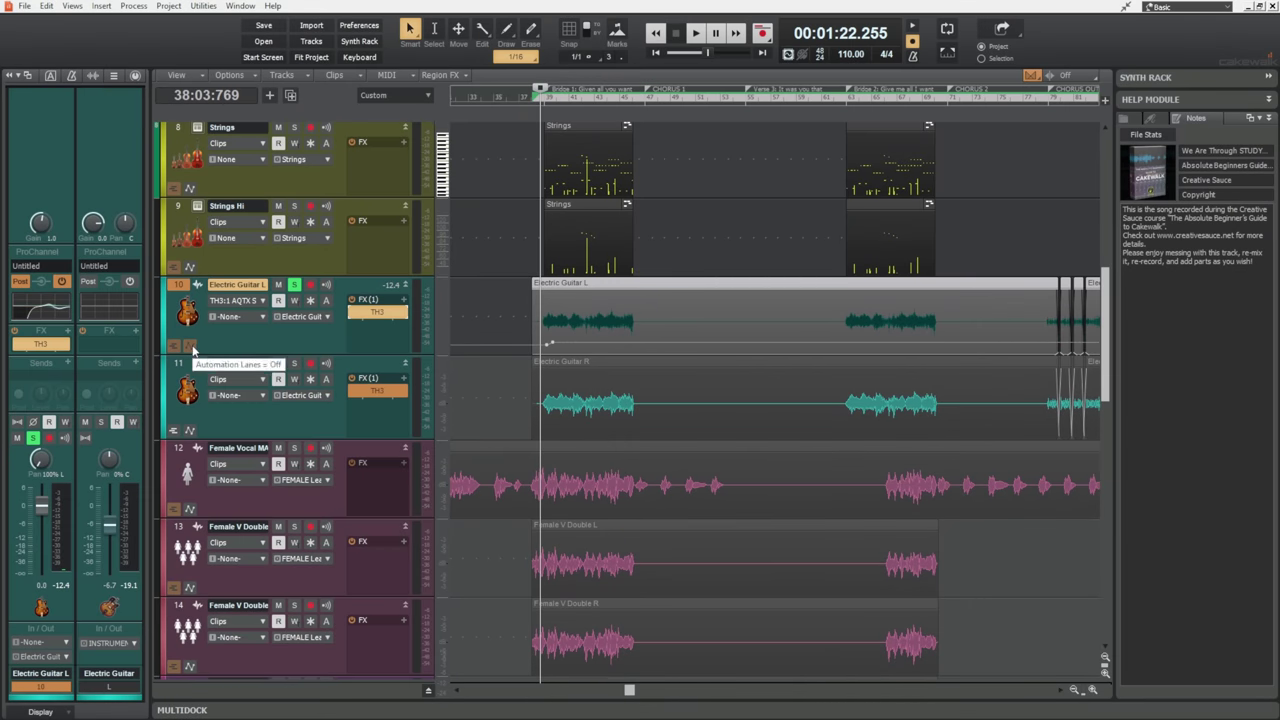
left_click(190, 346)
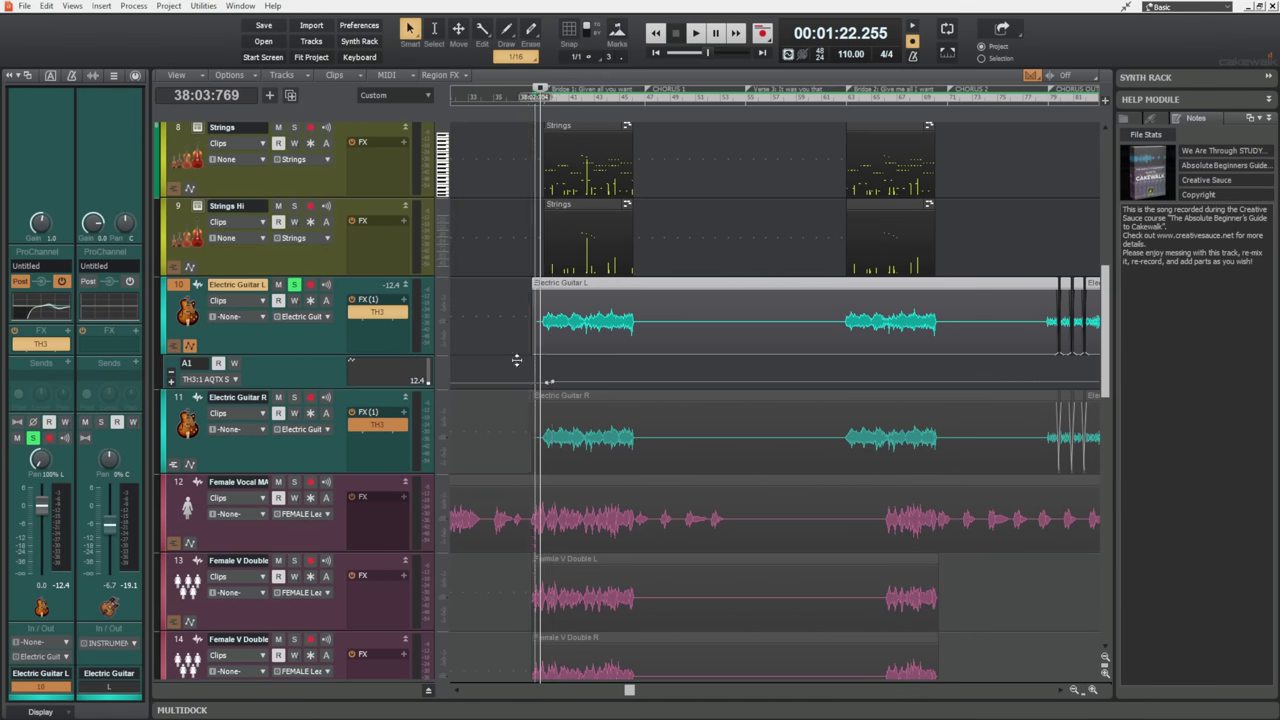
left_click_drag(420, 388, 420, 464)
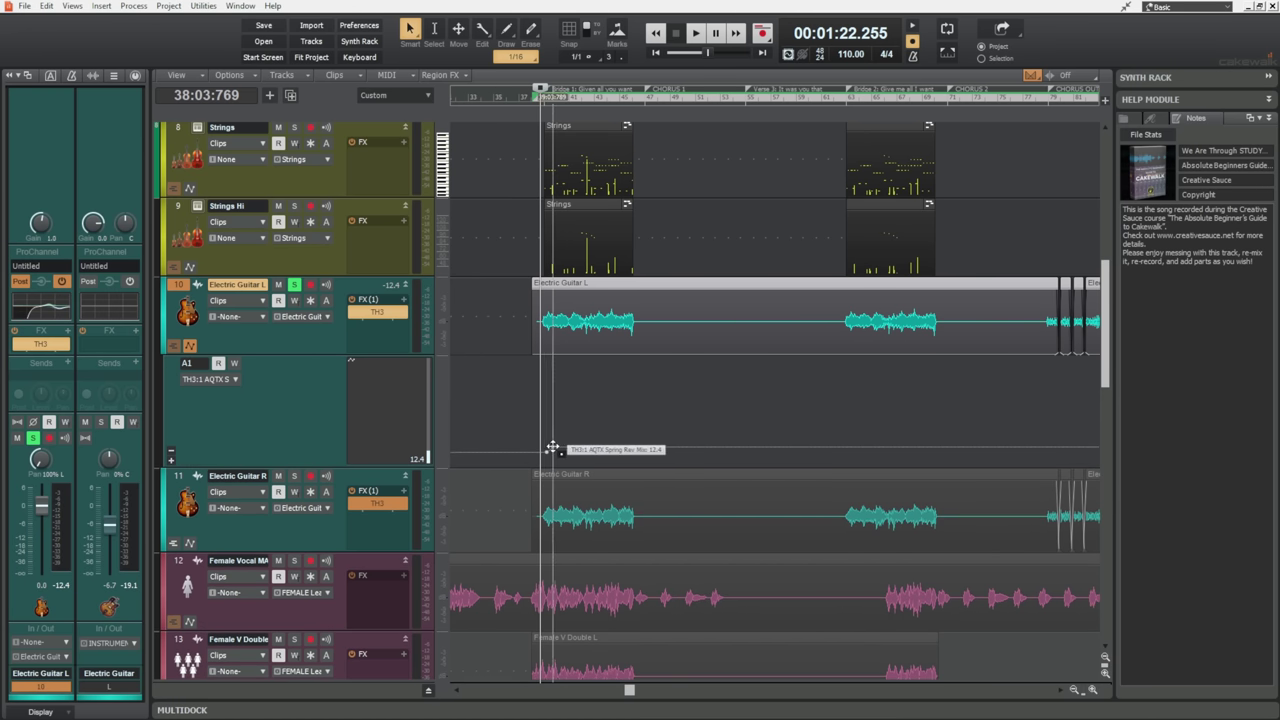
mouse_move(549, 448)
left_mouse_down()
mouse_move(544, 406)
mouse_move(547, 424)
left_mouse_up()
left_click(547, 449)
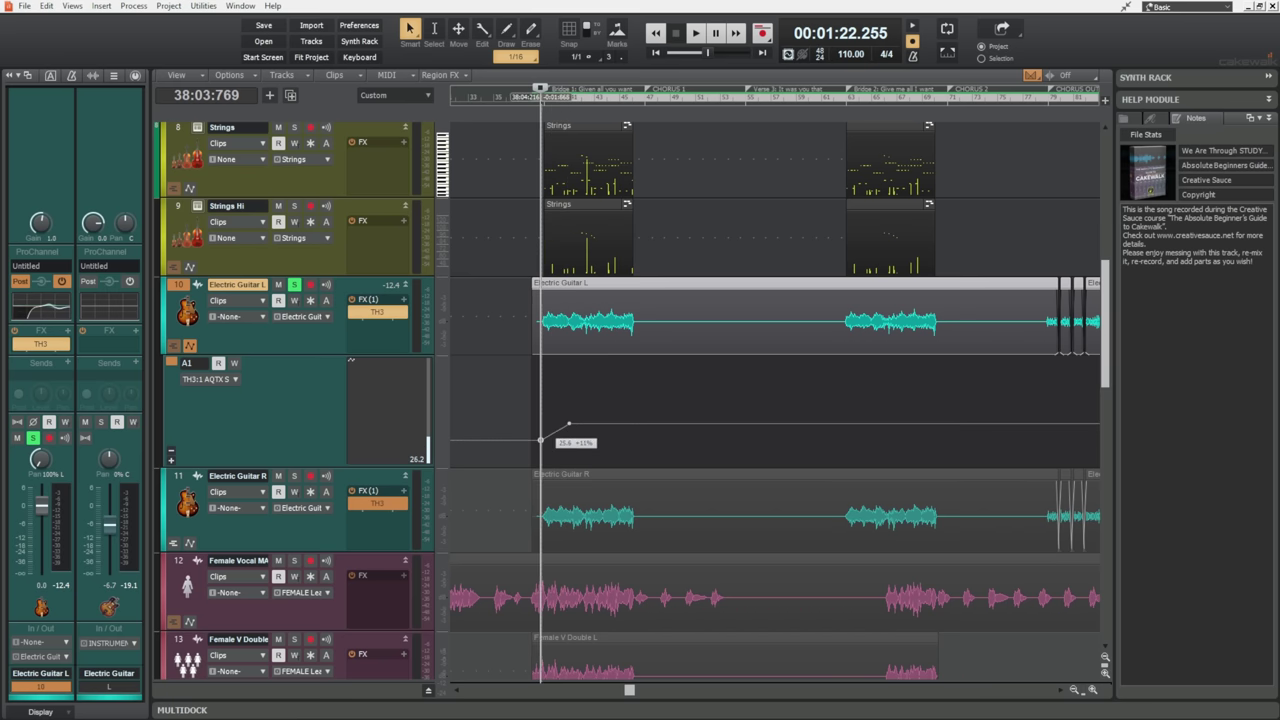
- Examine the TH3 parameters offered for the Electric Guitar L automation lane, and leave the assignment unchanged
left_click(234, 378)
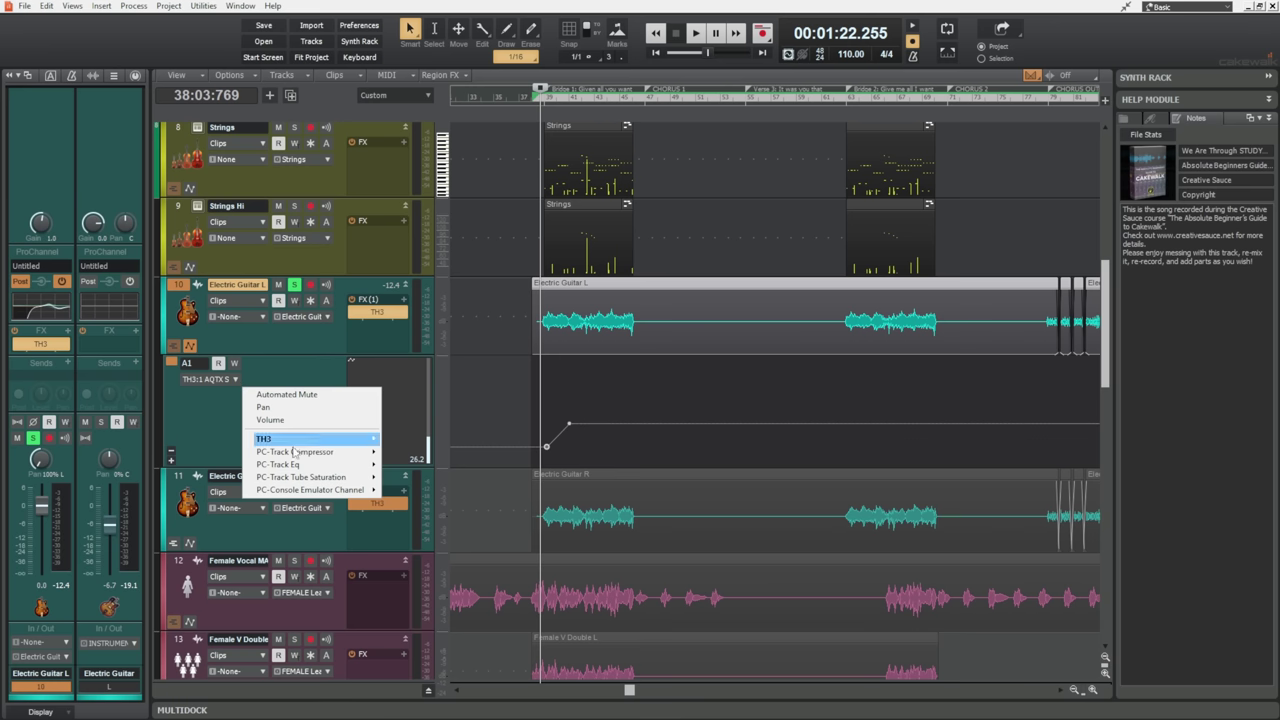
mouse_move(300, 442)
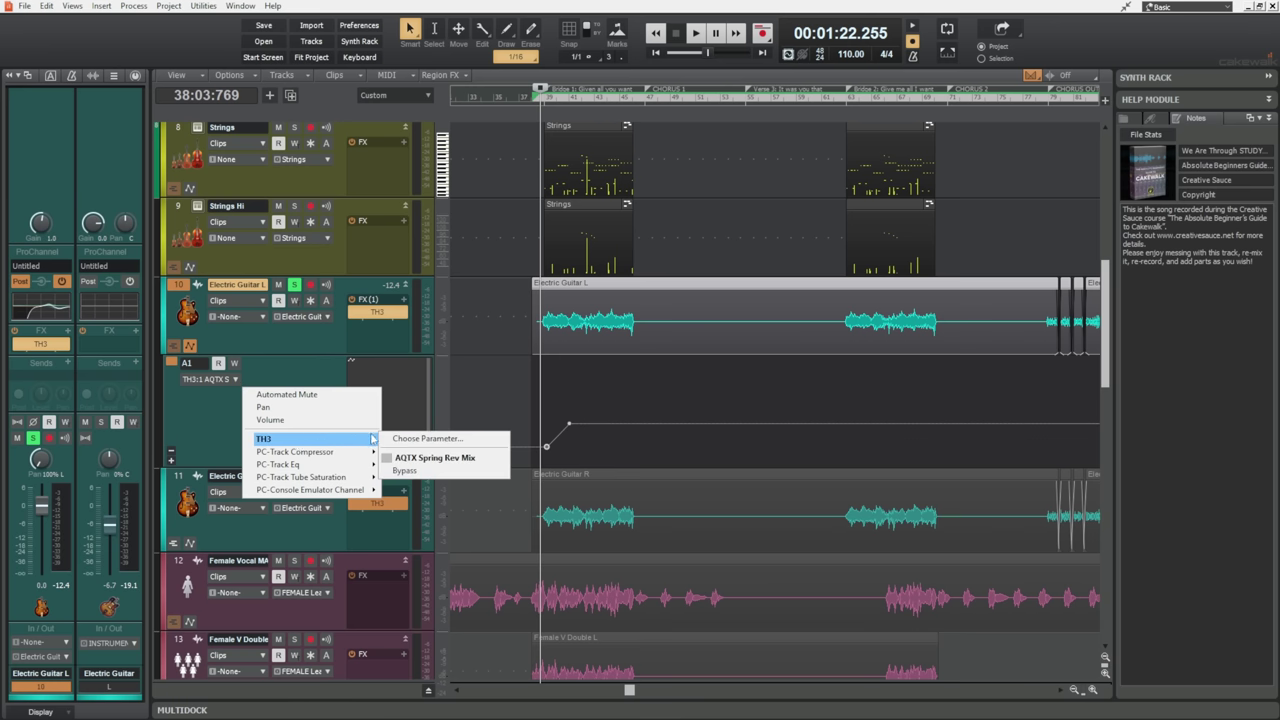
left_click(316, 370)
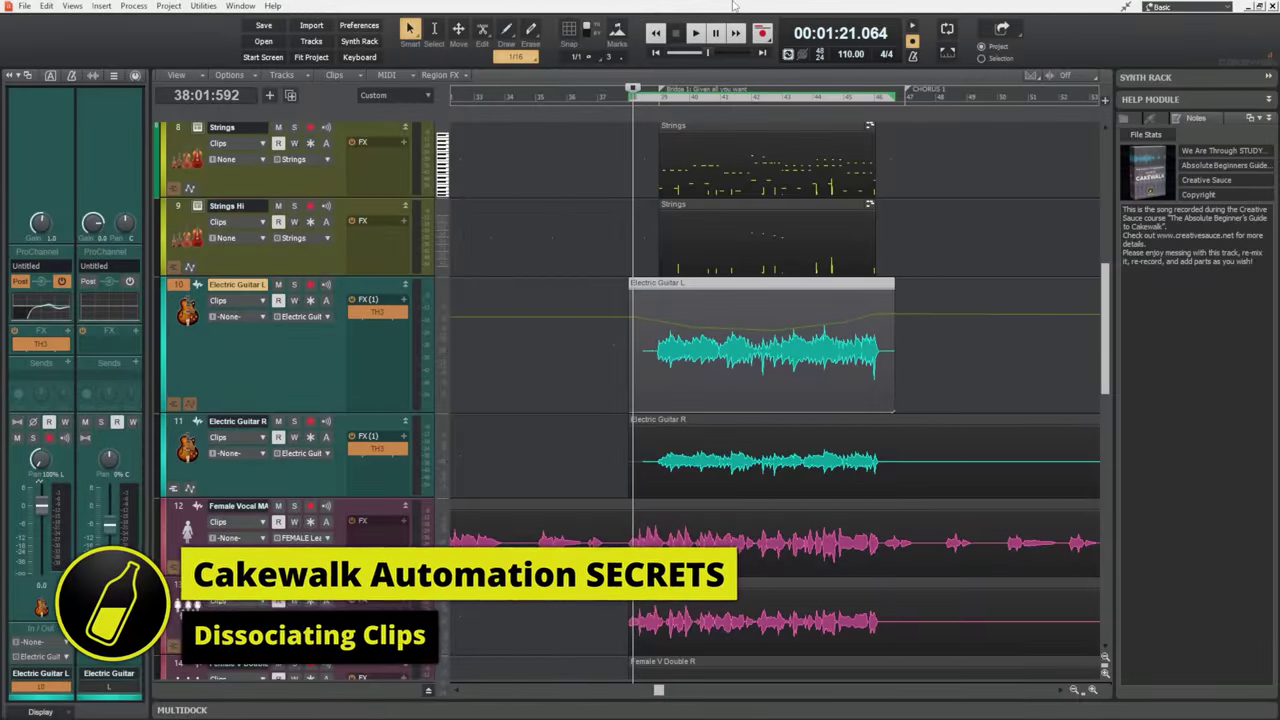
- Show the Electric Guitar L Volume automation lane, and try moving the clip slightly earlier together with its envelope, undoing the move
left_click(190, 404)
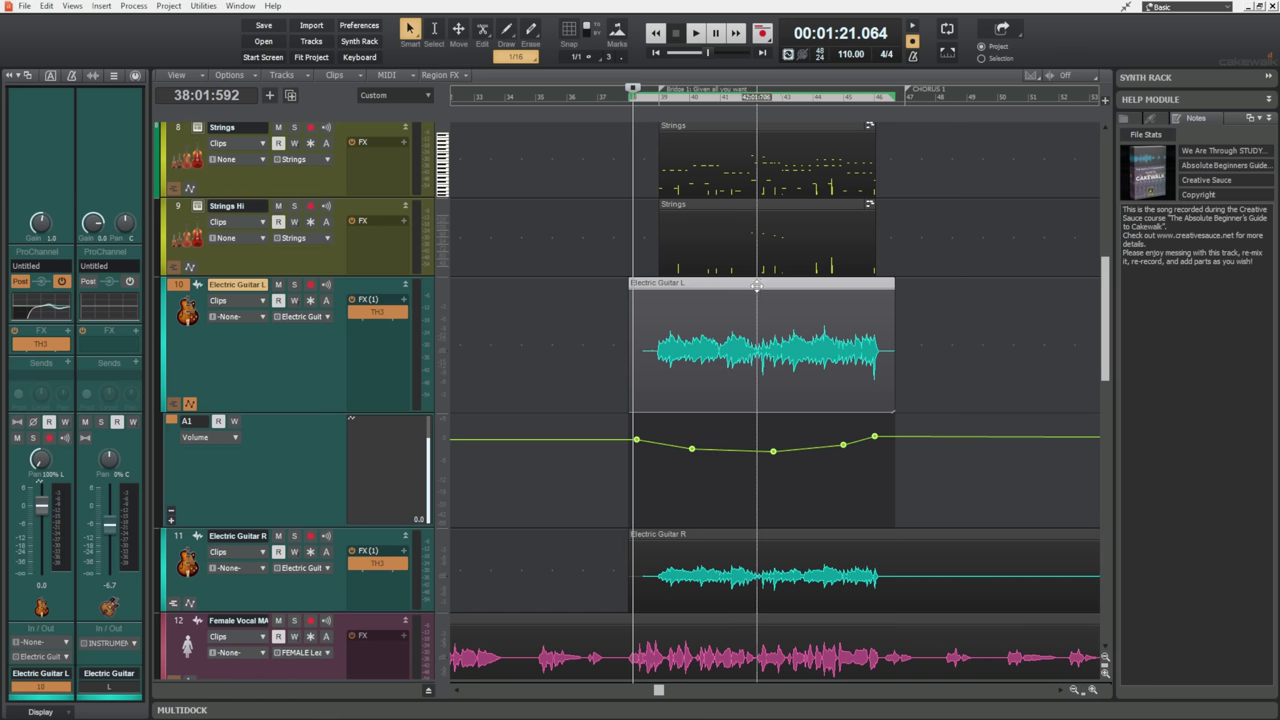
left_click_drag(758, 284, 739, 285)
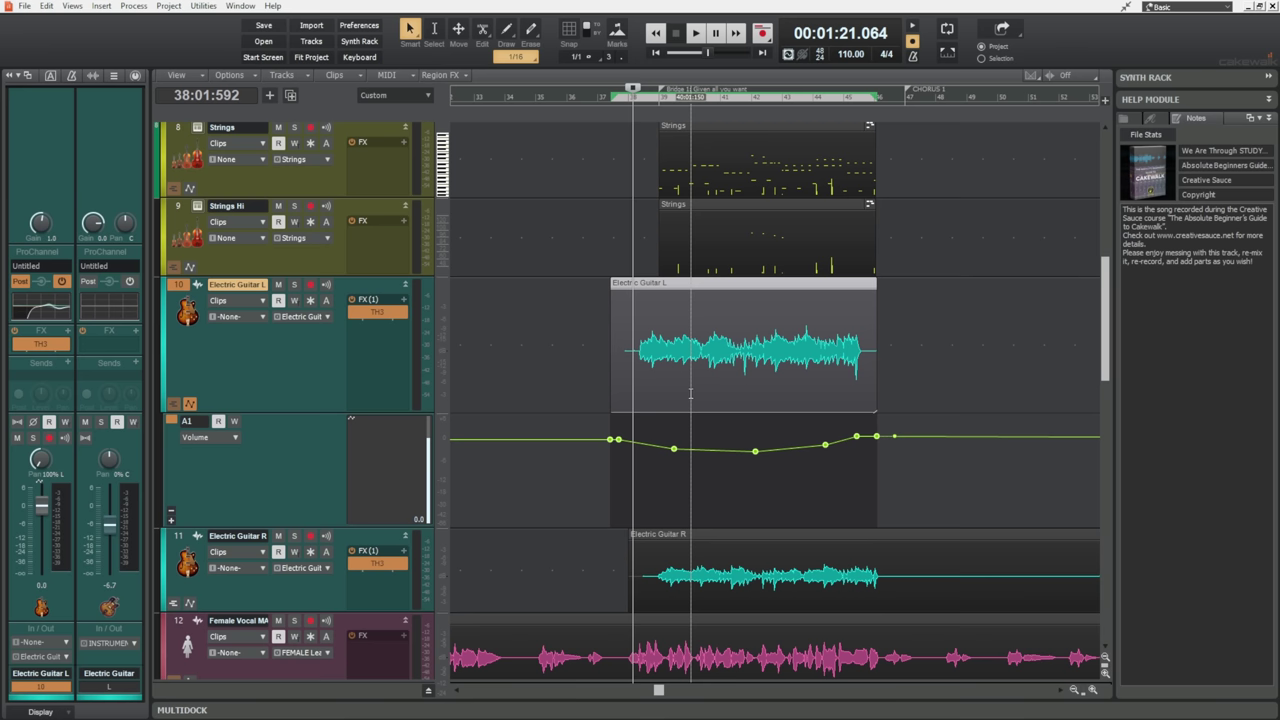
key("ctrl+z")
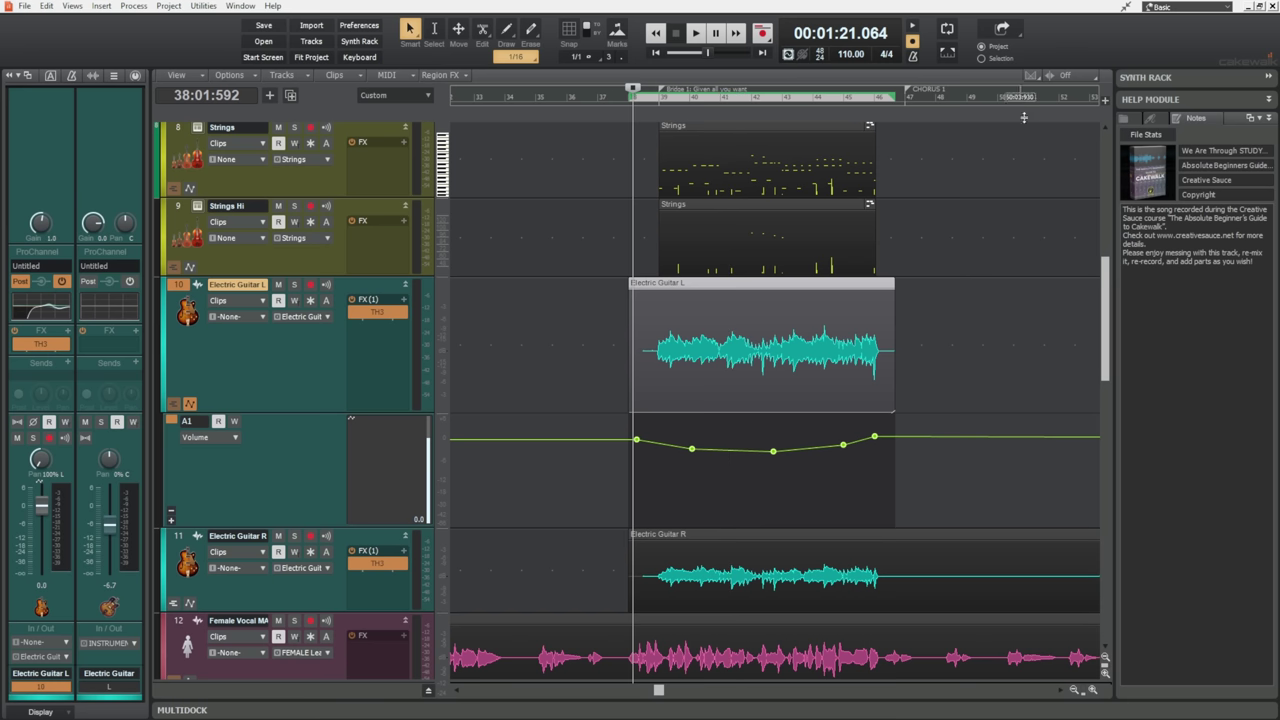
- Add the Select module to the Control Bar
right_click(1060, 32)
mouse_move(1109, 40)
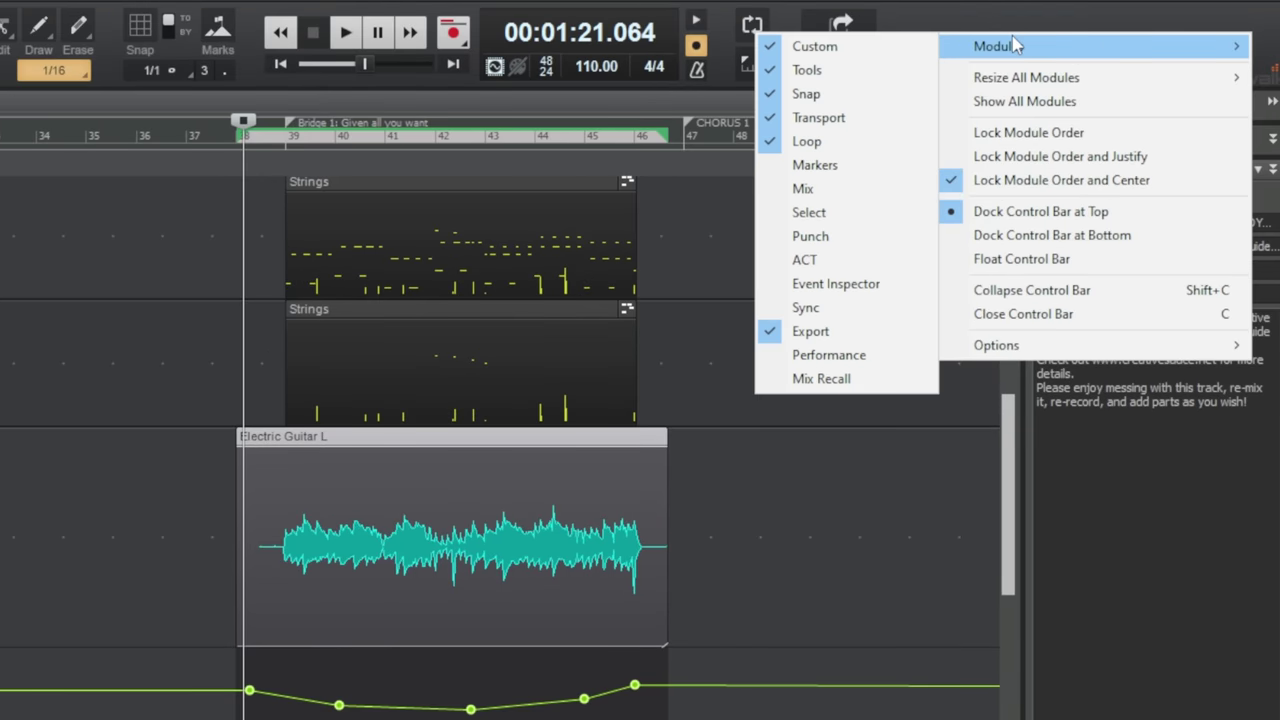
left_click(798, 214)
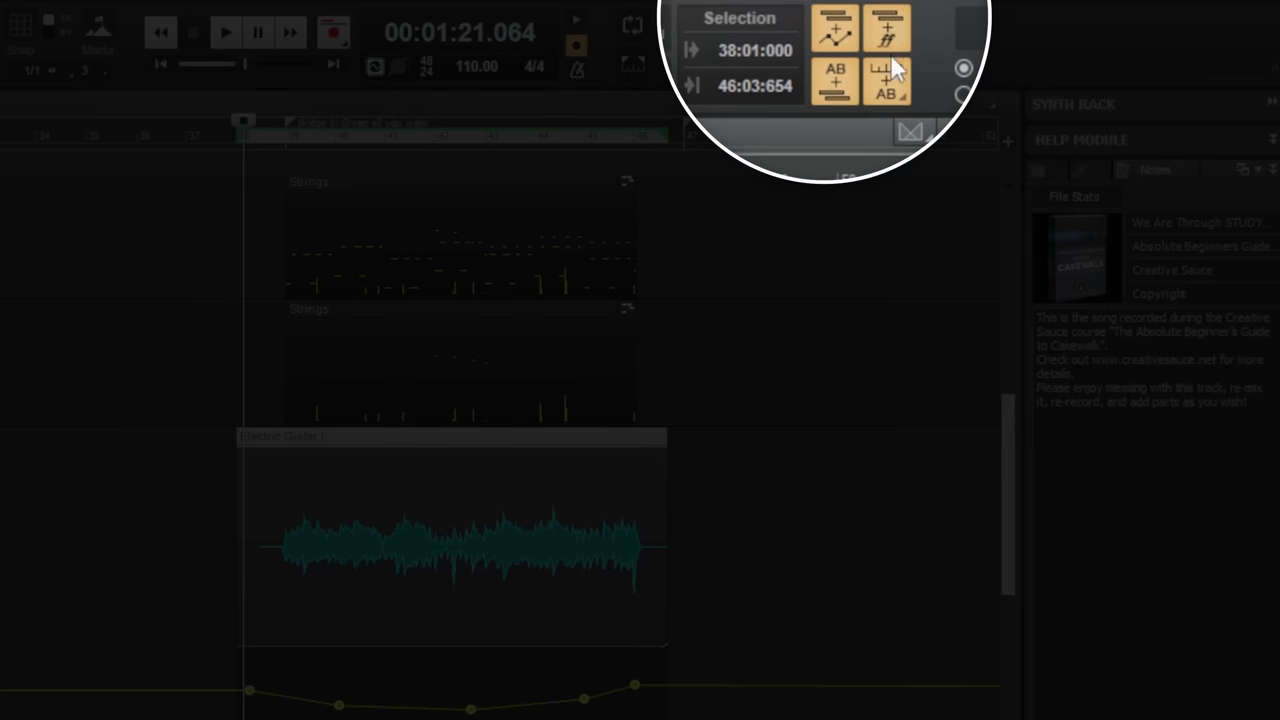
- Turn off selecting track envelopes with clips, and move only the Electric Guitar L clip earlier to start at about 36:02
left_click(836, 32)
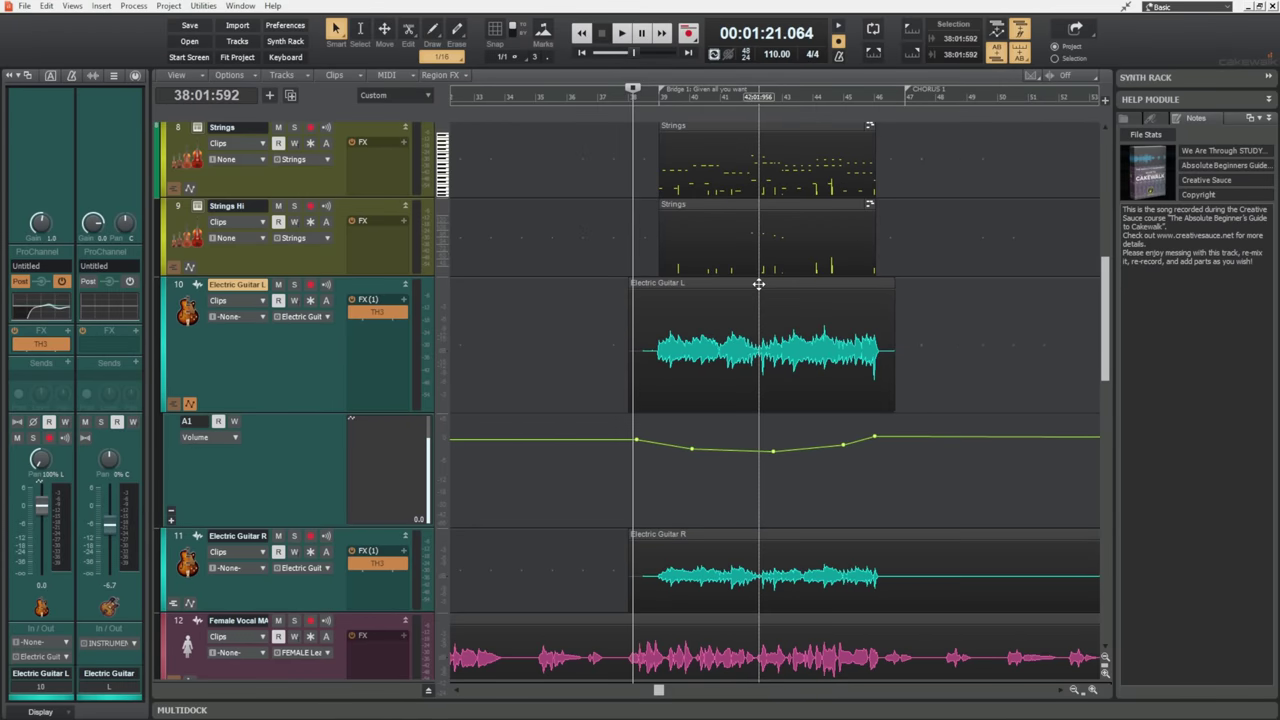
left_click_drag(759, 284, 708, 284)
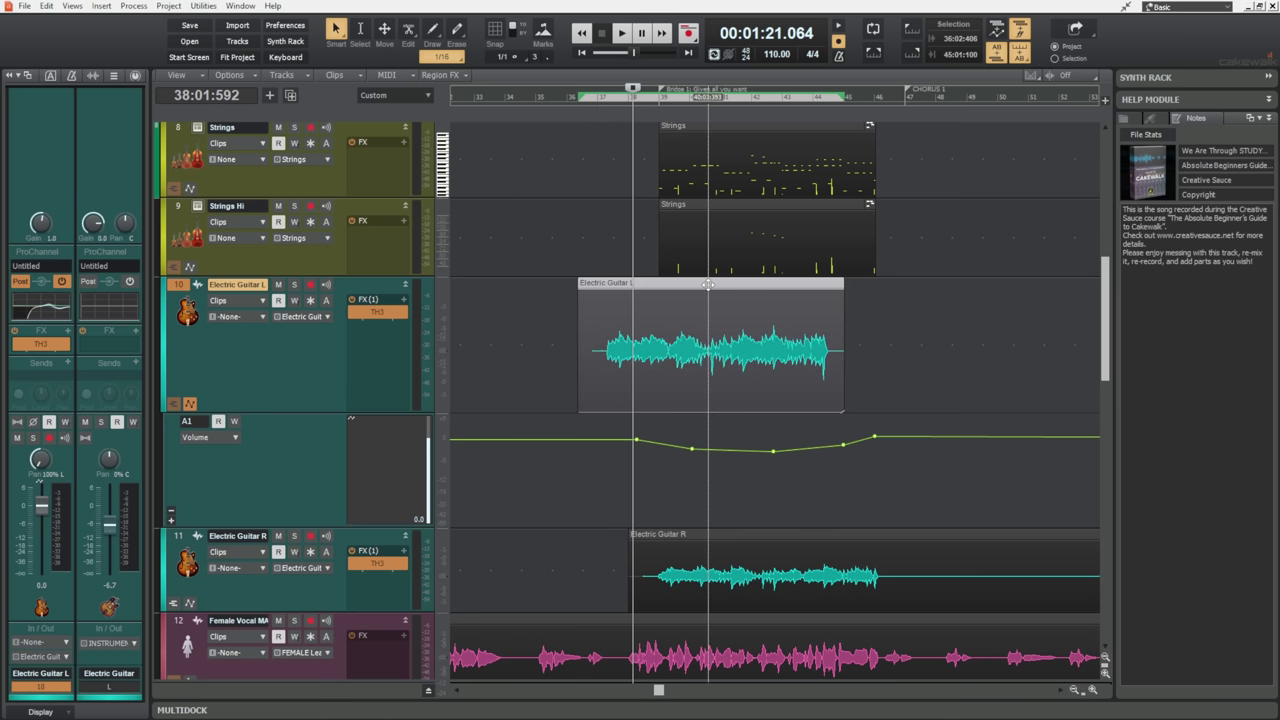